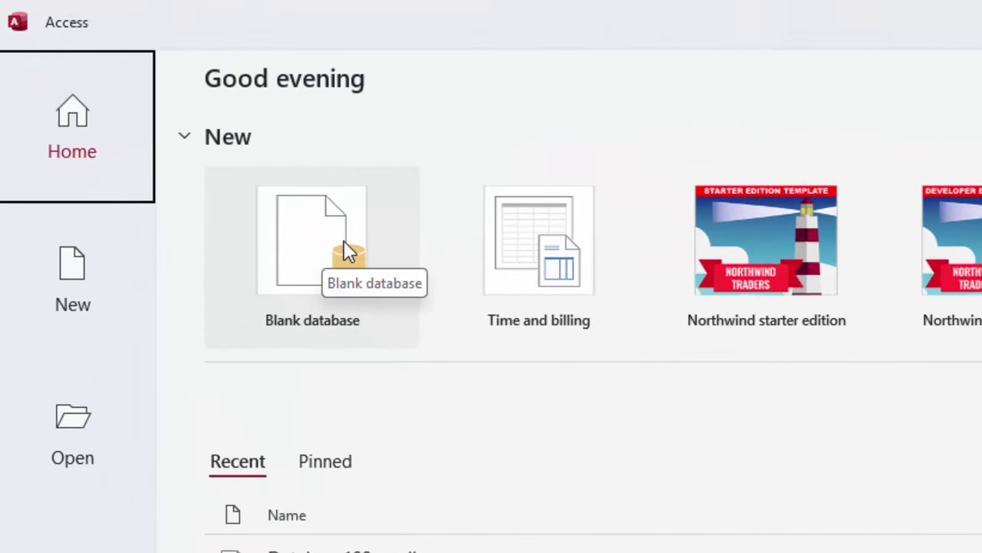
Step: Start a blank database and highlight the proposed file name Database201.accdb
click(344, 242)
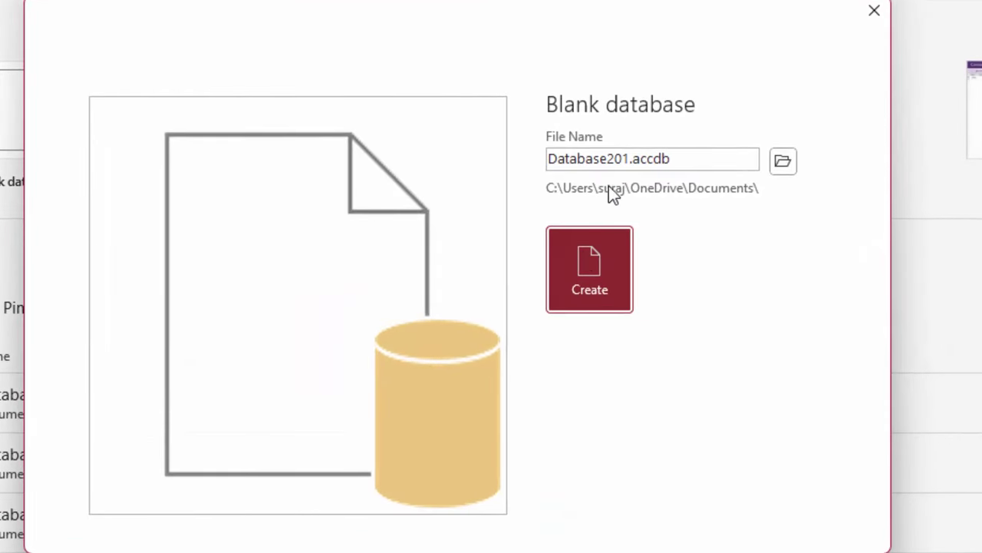
click(678, 158)
drag(678, 158, 673, 158)
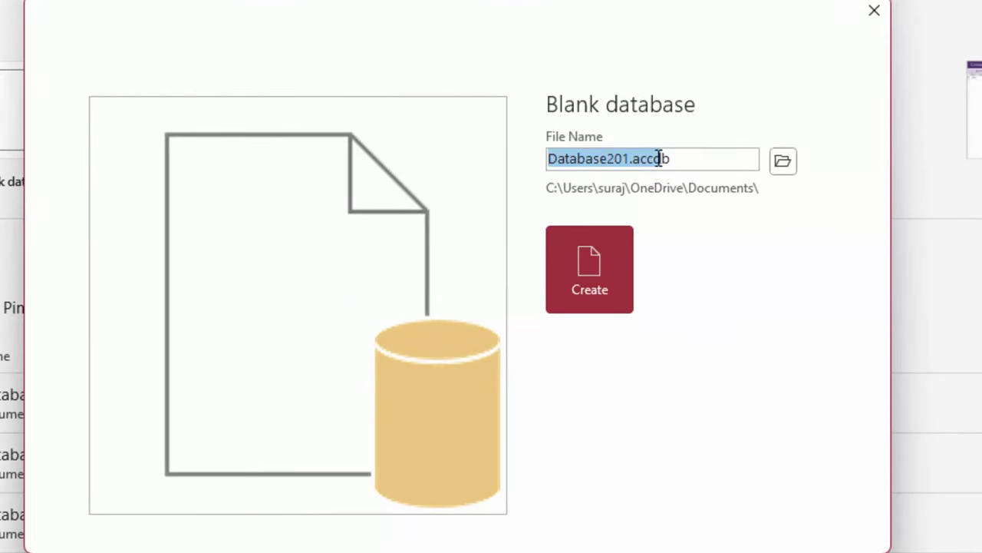
Step: Create Database201 and switch its new table to Design View, clearing the default Table1 name
click(607, 287)
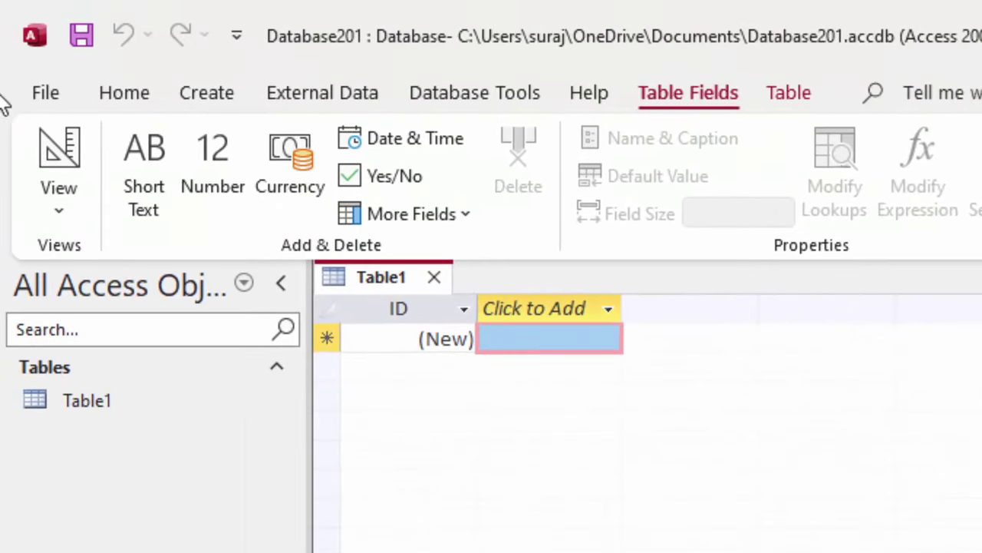
click(50, 185)
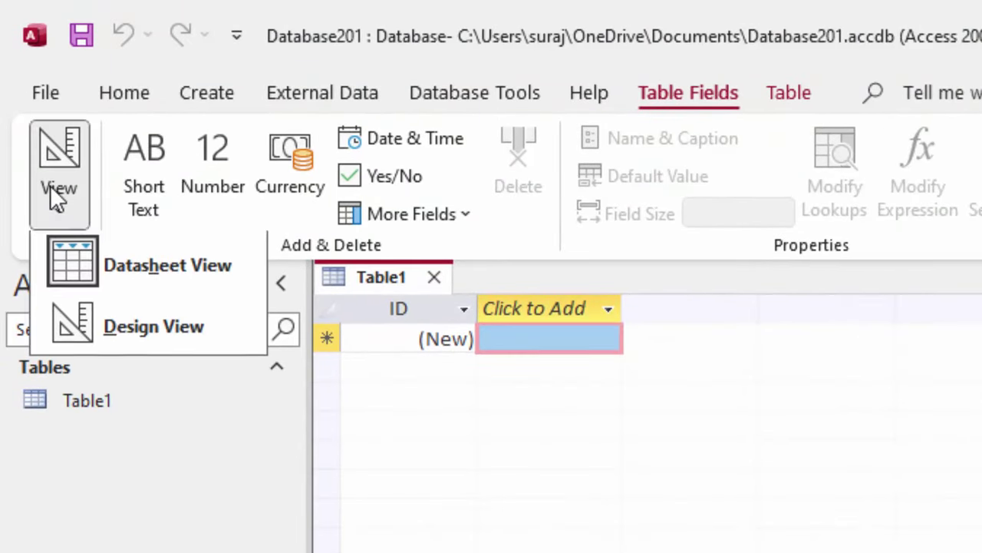
click(108, 307)
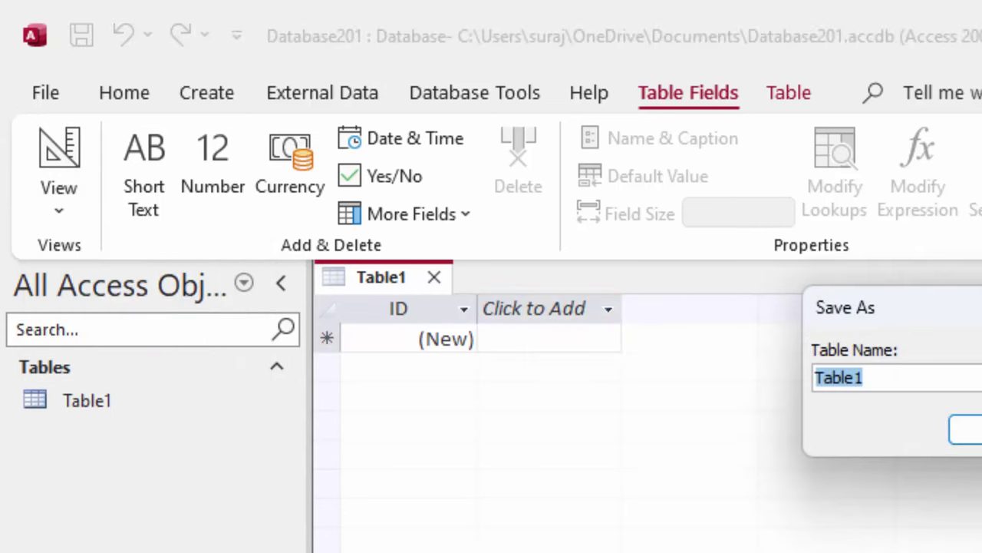
key(BackSpace)
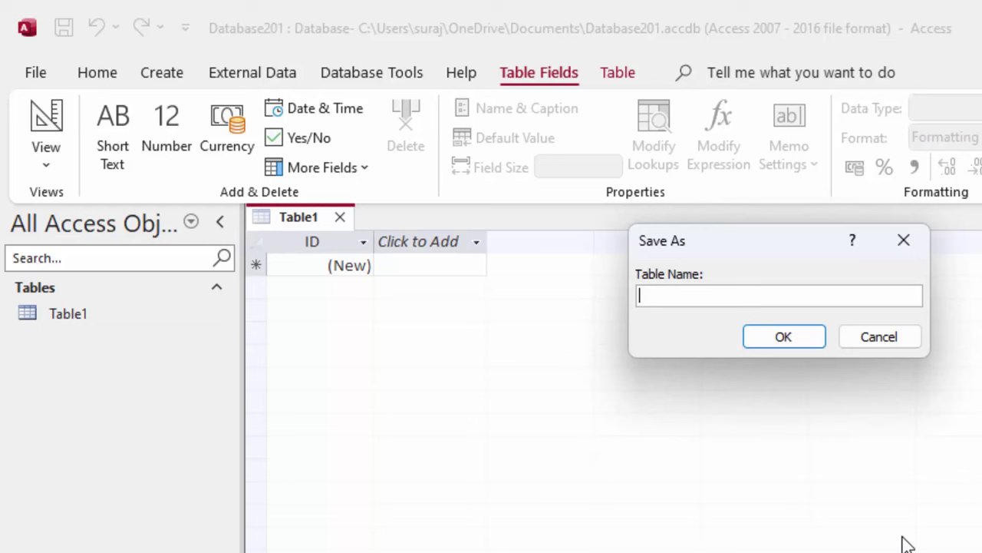
text(Stud)
key(BackSpace)
key(BackSpace)
key(BackSpace)
key(BackSpace)
key(BackSpace)
key(BackSpace)
Step: Save the table as FeeManagement and add the Student_id and Name_of_student fields
text(eeManagement)
key(Return)
text(Stu)
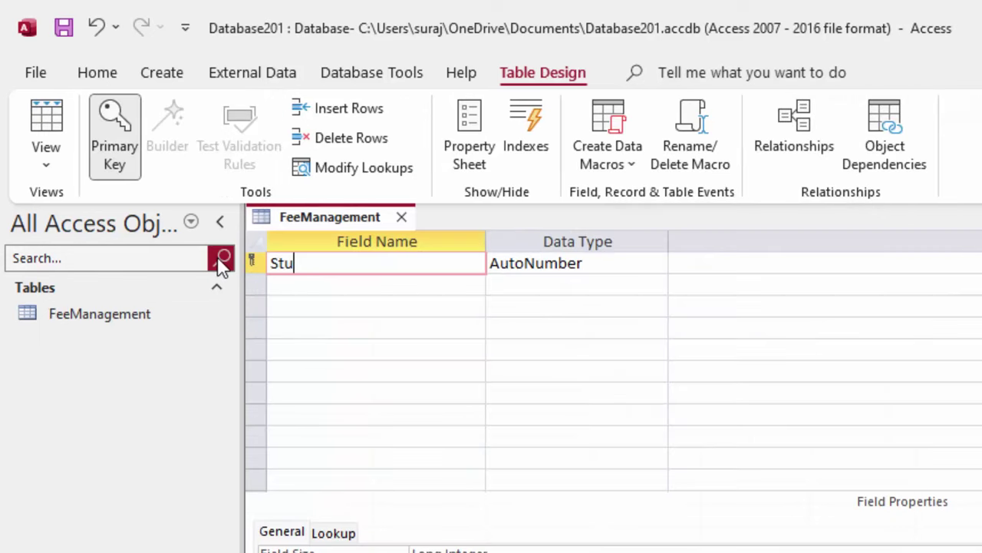
text(dent_id)
click(412, 284)
text(Name)
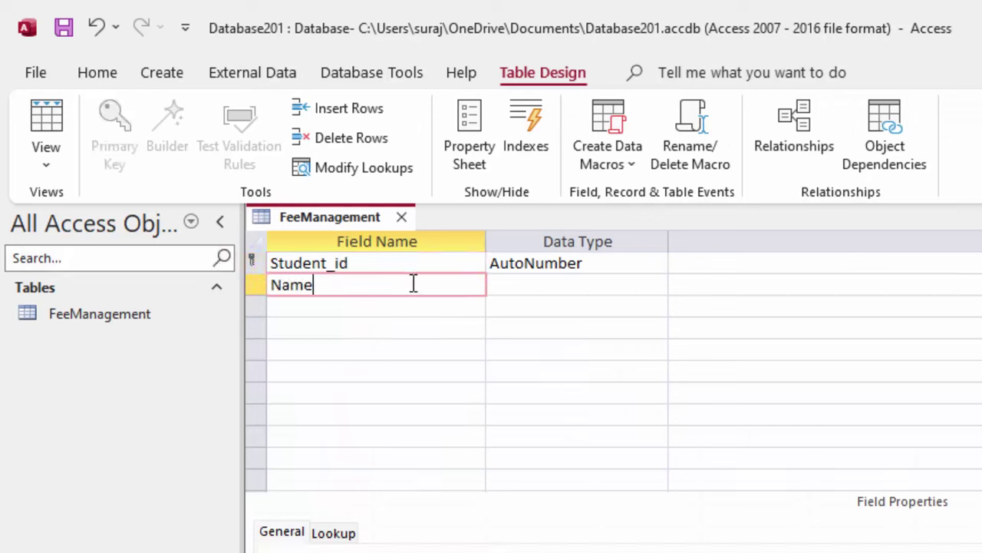
text(_of_s)
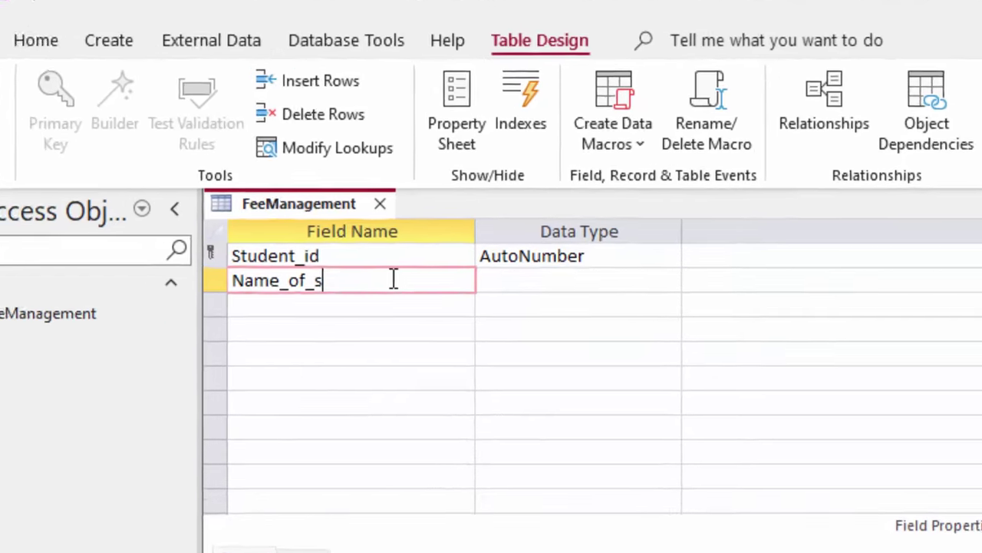
text(tudent)
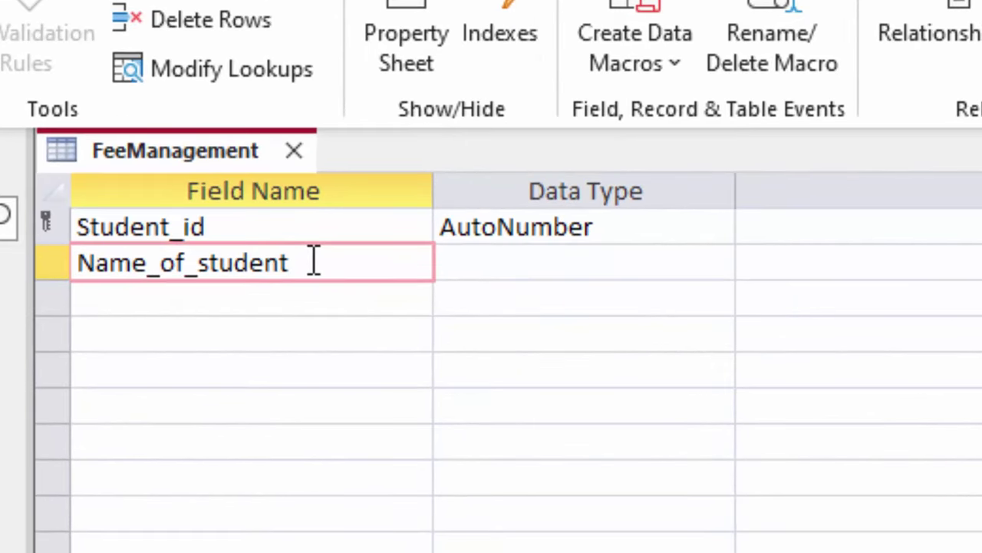
click(537, 263)
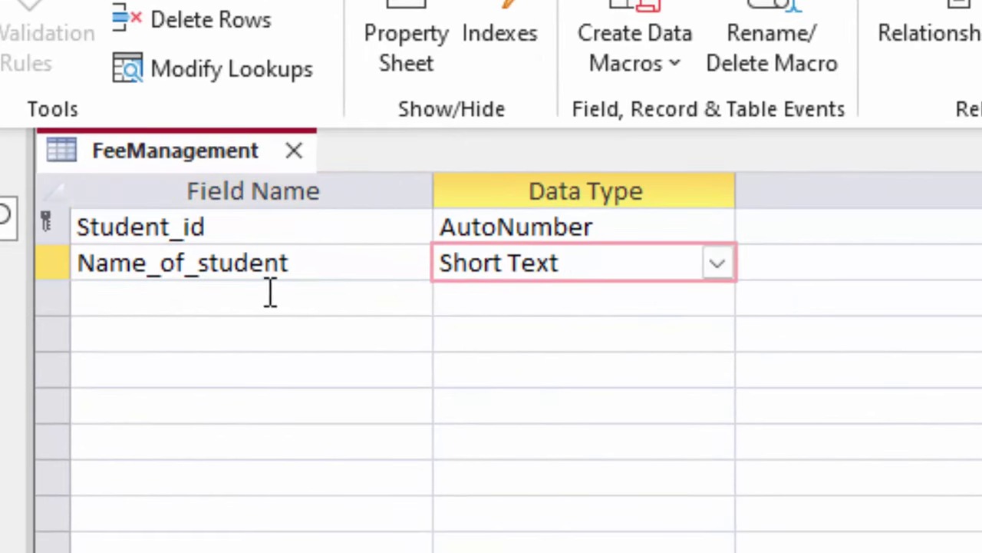
Step: Add Short Text fields Computer, English, Science, Maths and Sst
click(221, 298)
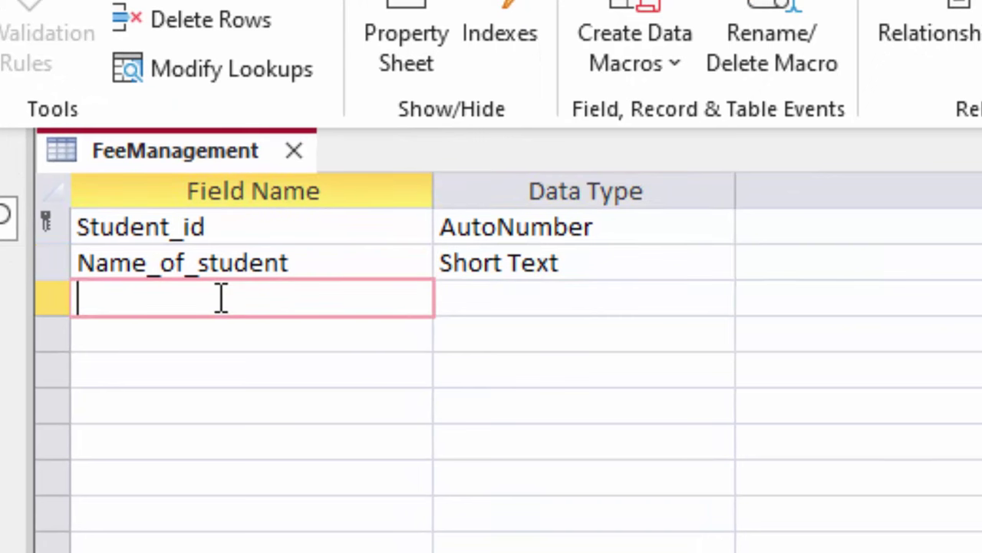
text(Com)
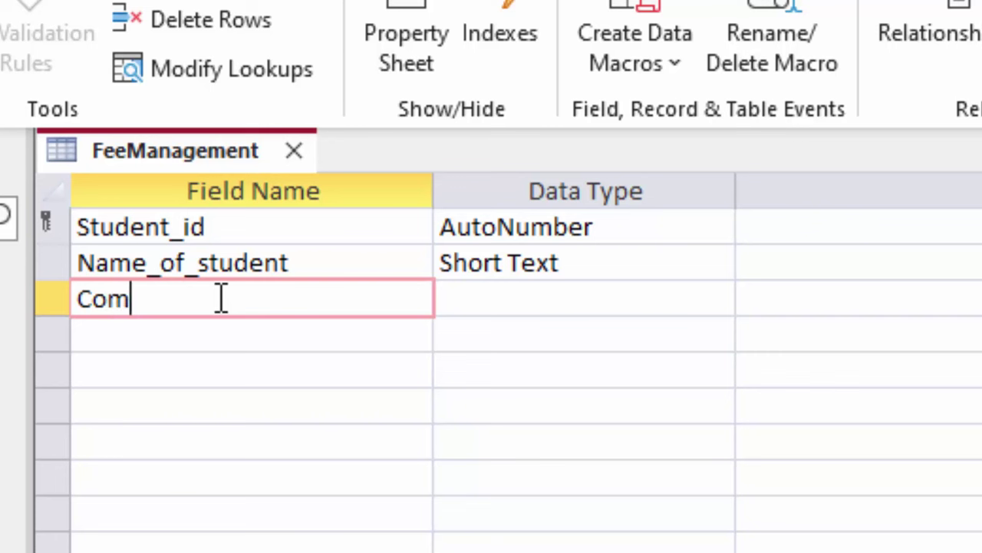
text(puter)
key(Tab)
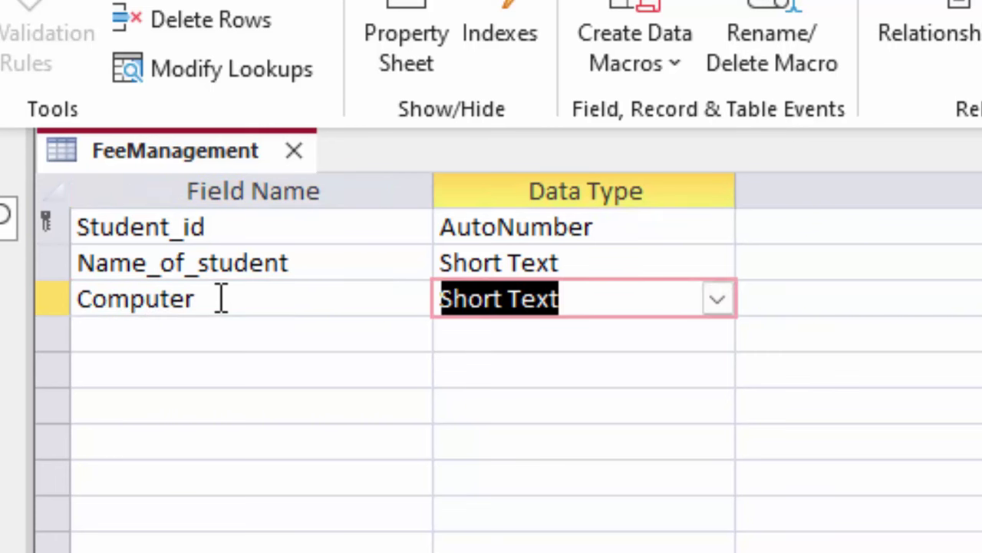
key(Tab)
key(Tab)
text(En)
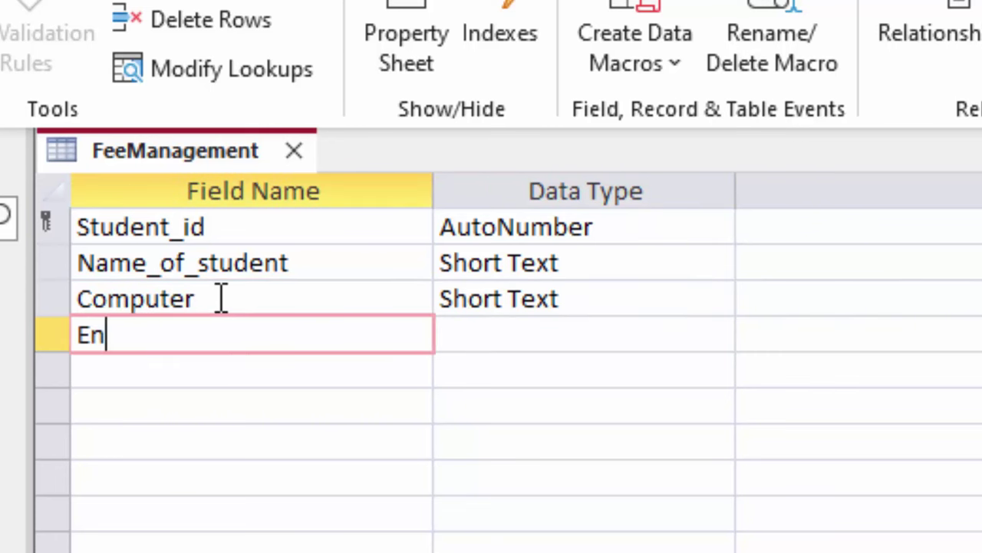
text(glu)
key(BackSpace)
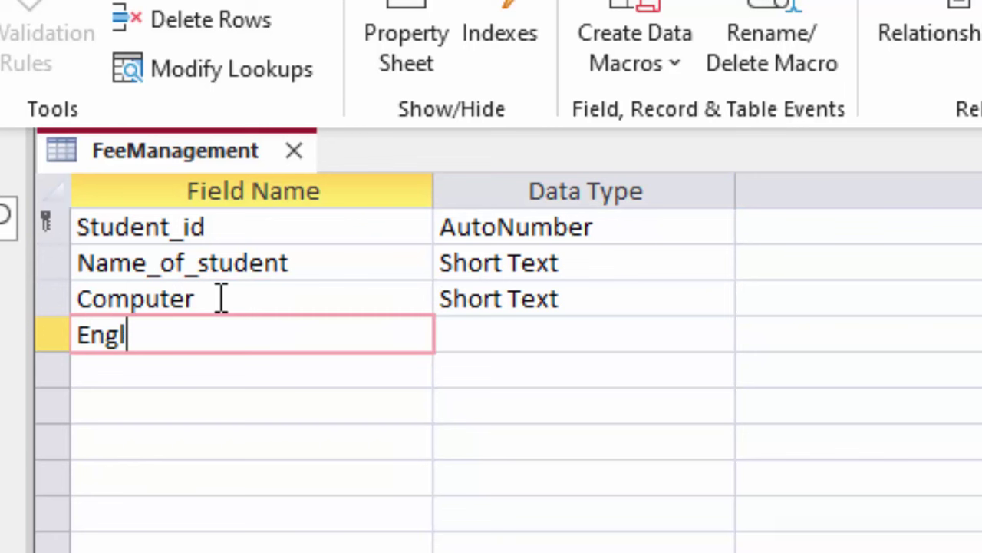
text(ish)
key(Tab)
key(Tab)
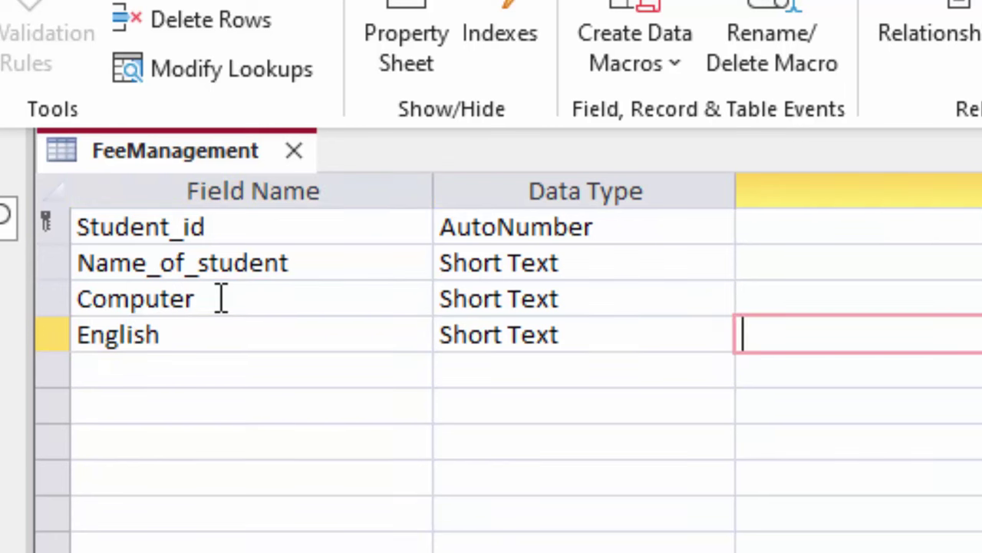
key(Tab)
text(Sc)
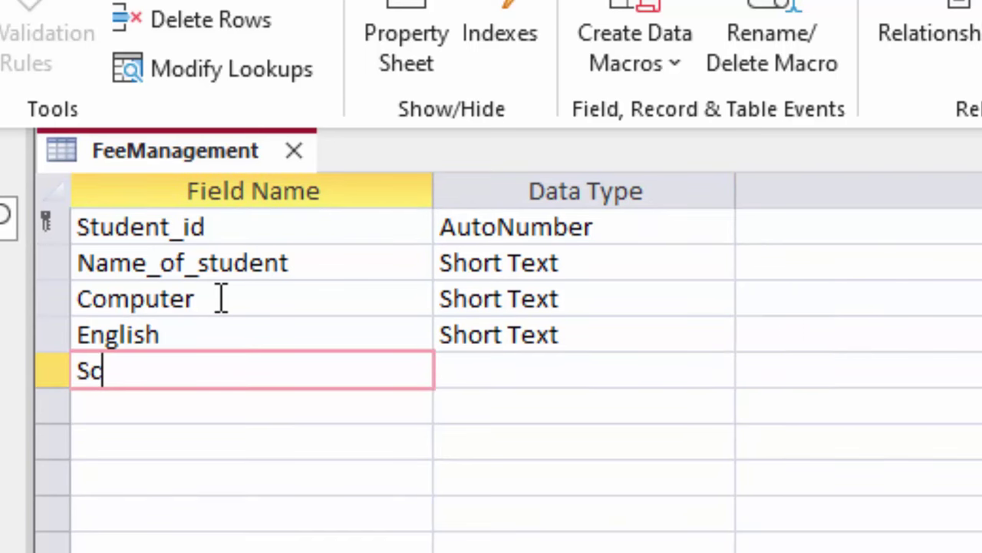
text(ience)
key(Tab)
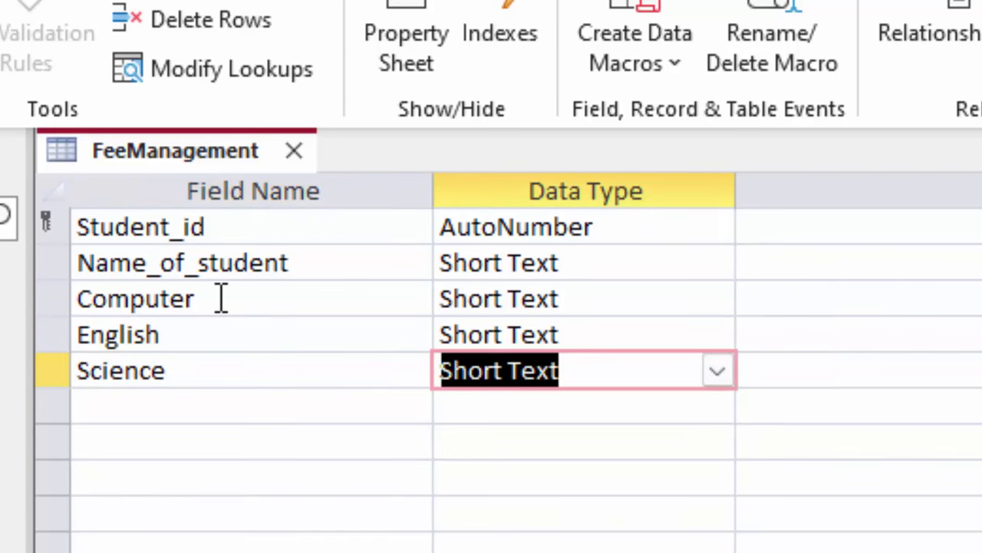
key(Tab)
key(Tab)
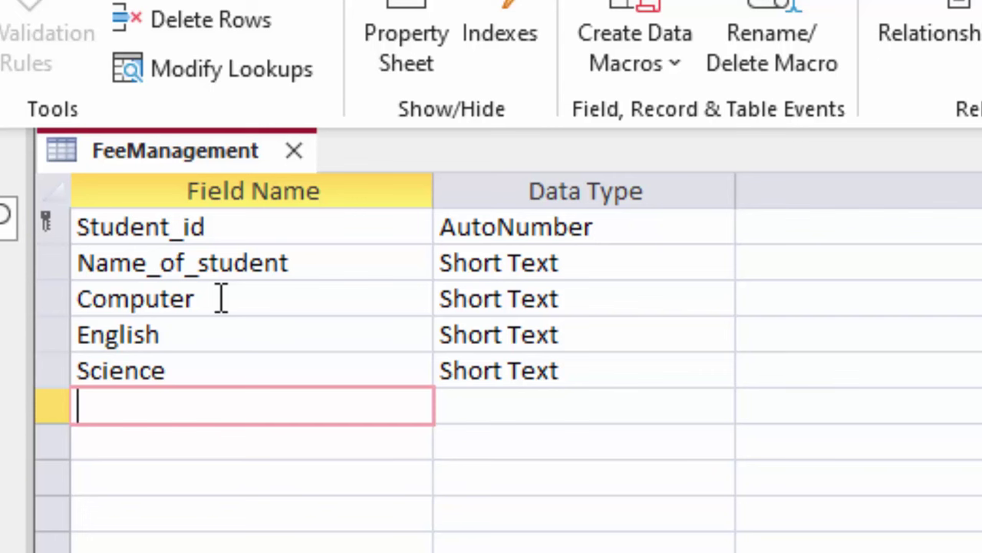
text(Maths)
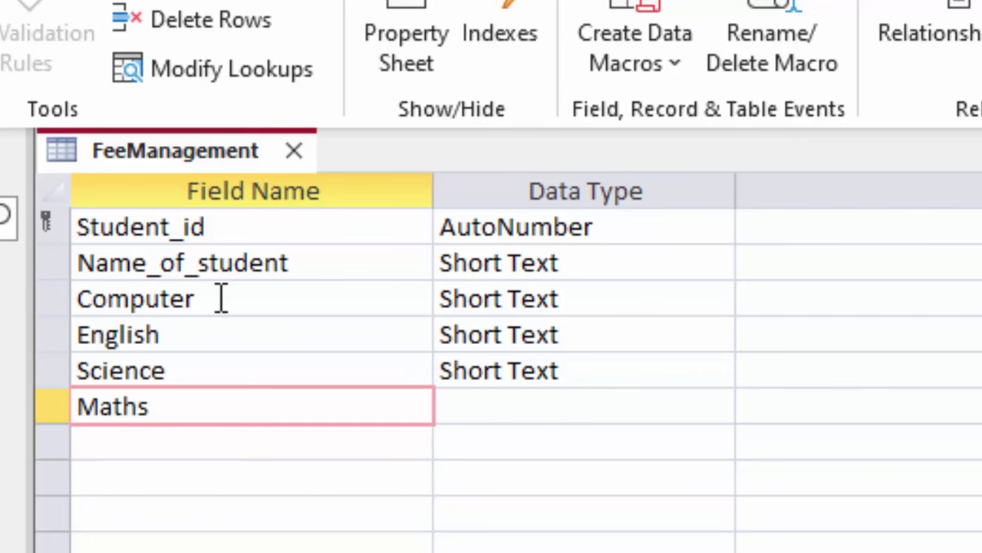
key(Tab)
key(Tab)
key(Tab)
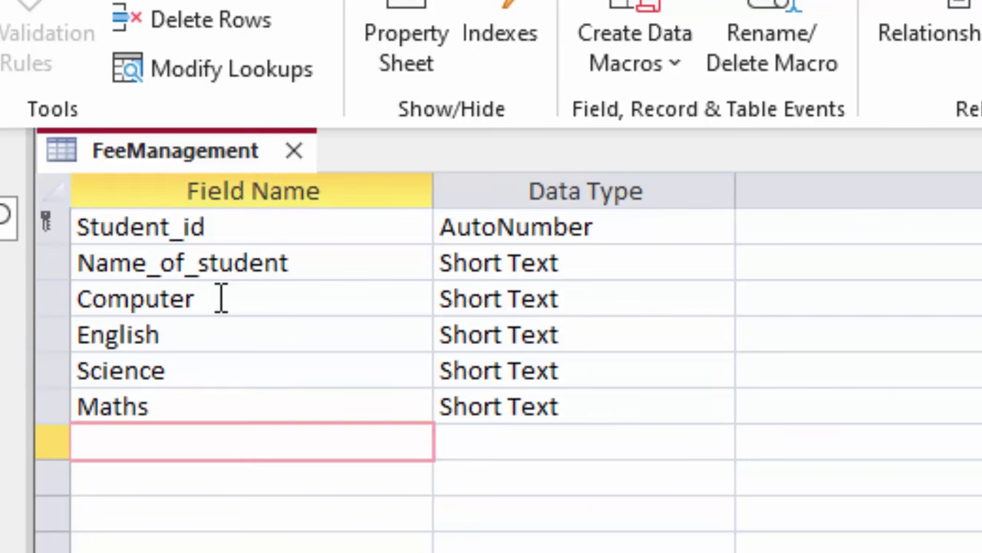
text(Sst)
key(Tab)
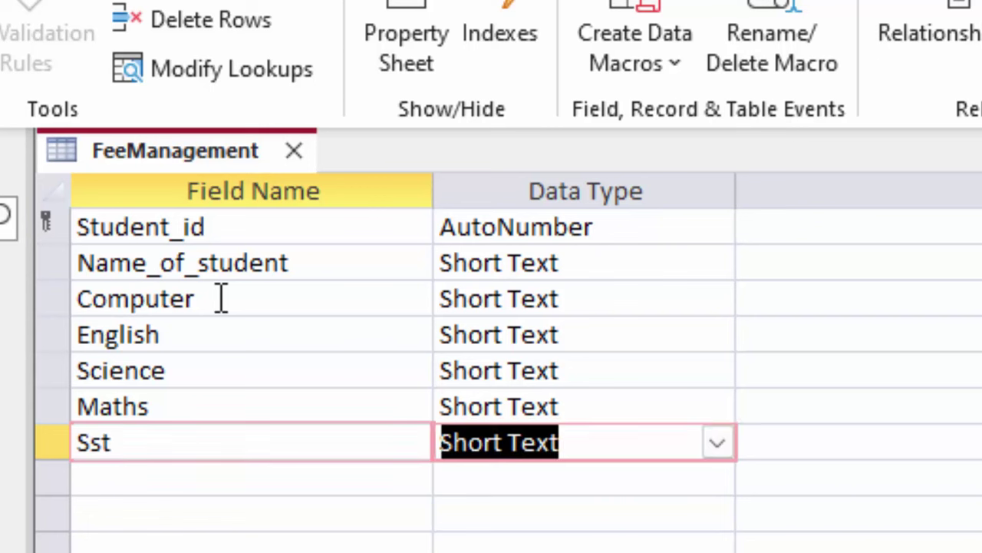
Step: Change Computer, English, Science, Maths and Sst to the Number data type
click(606, 296)
click(718, 300)
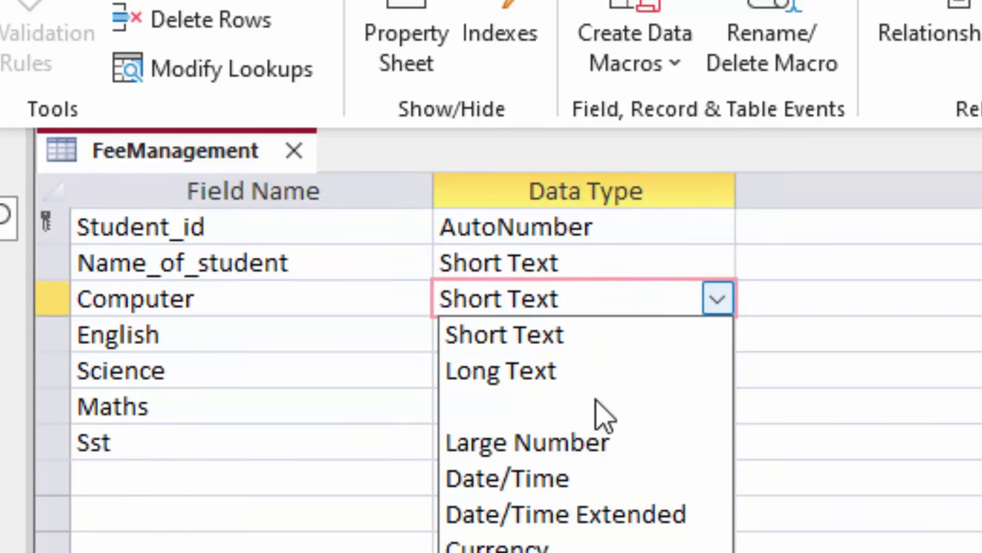
click(599, 405)
click(605, 349)
click(716, 338)
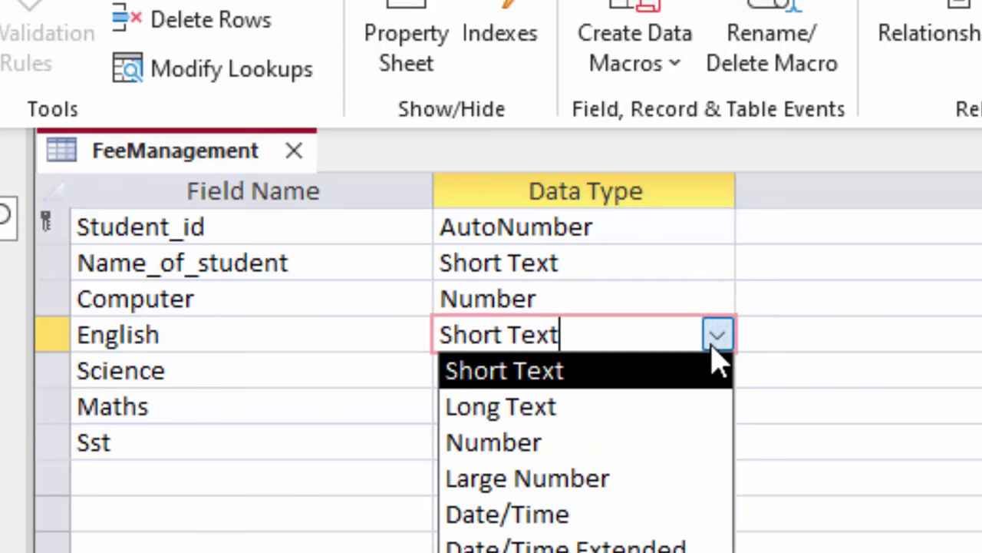
click(629, 442)
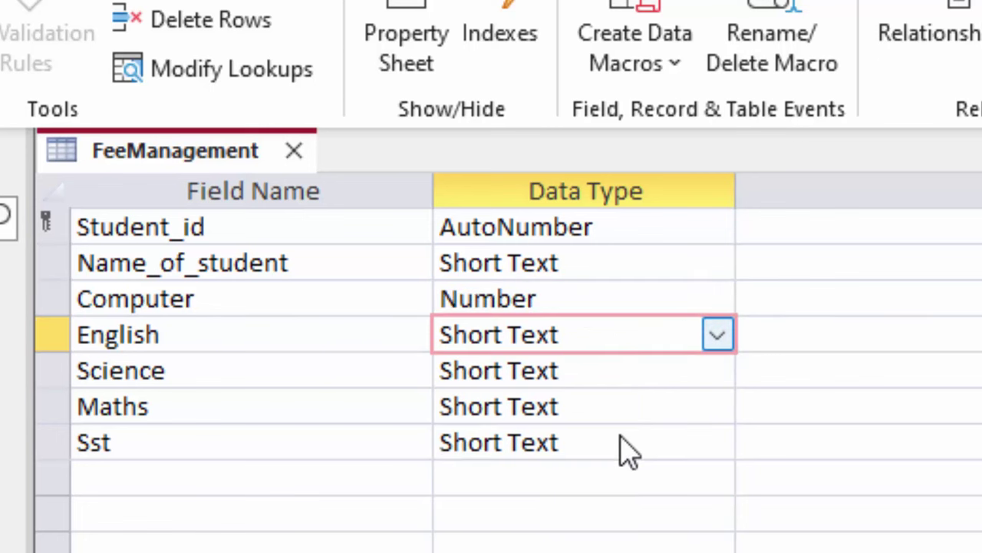
click(646, 380)
click(717, 372)
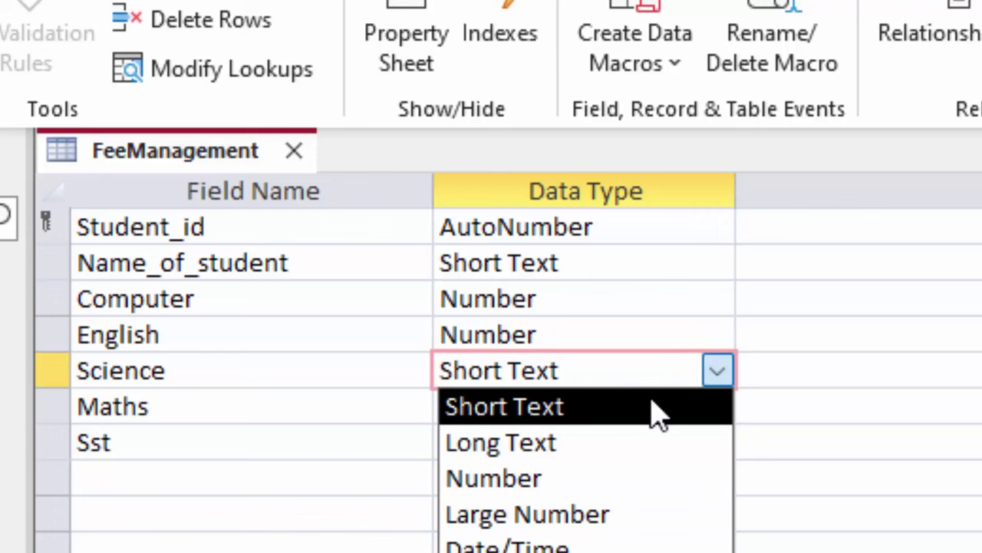
click(597, 489)
click(658, 410)
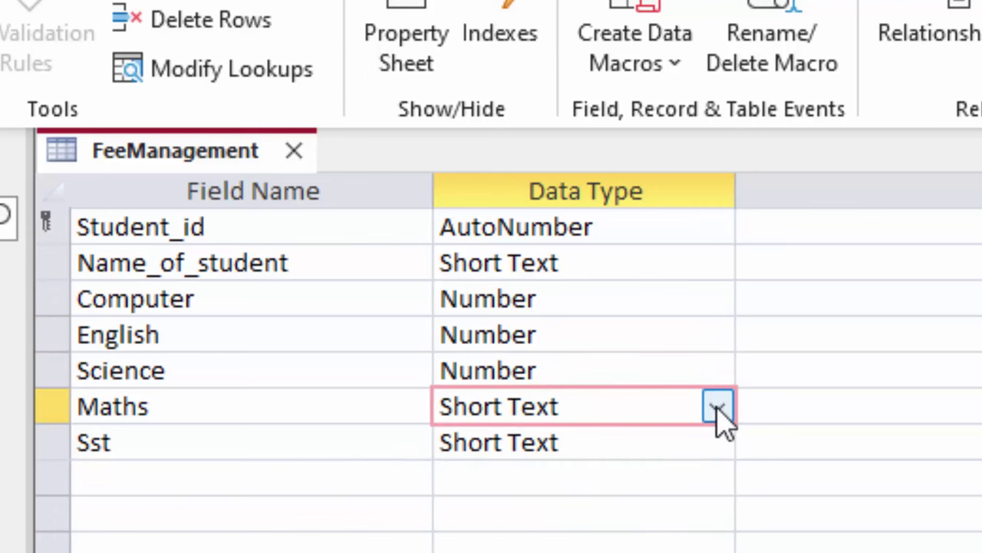
click(717, 407)
click(642, 513)
click(665, 445)
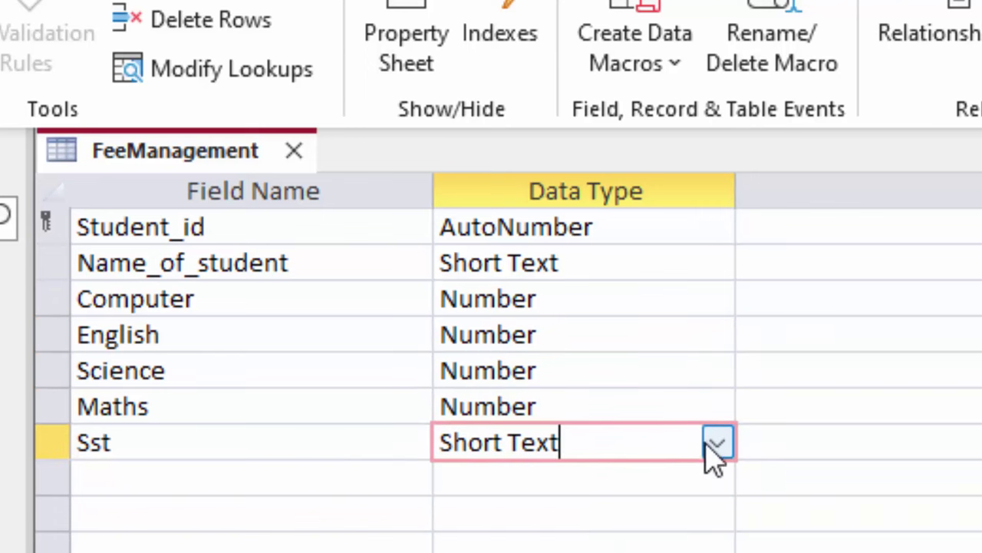
click(716, 443)
click(583, 547)
Step: Add a new field named Total below Sst
click(221, 475)
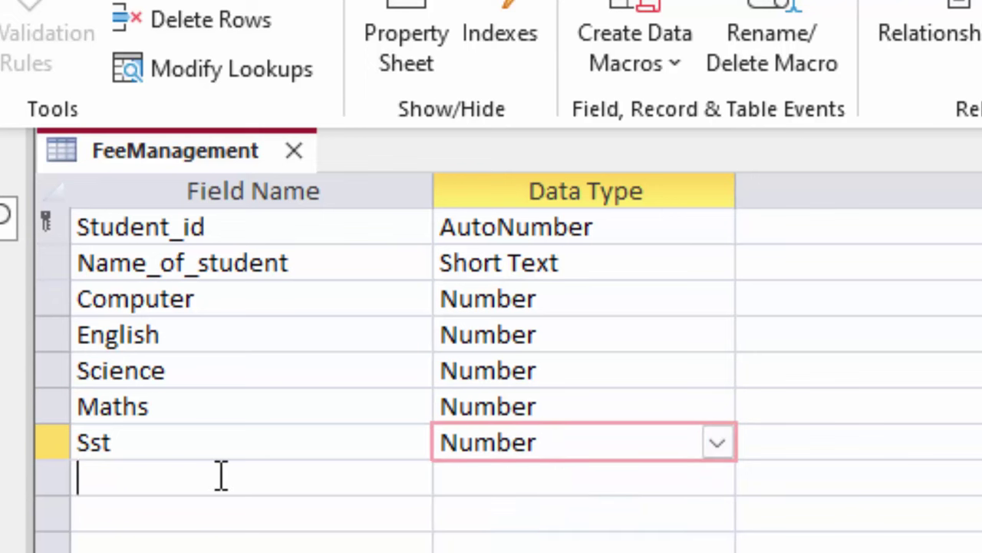
text(Tot)
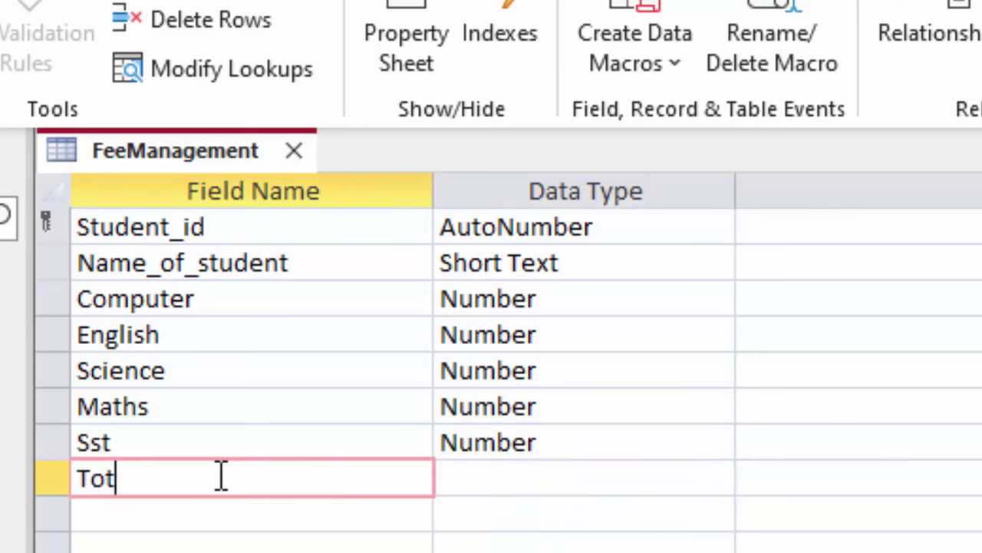
text(A)
key(Escape)
text(Tot)
text(al)
click(549, 481)
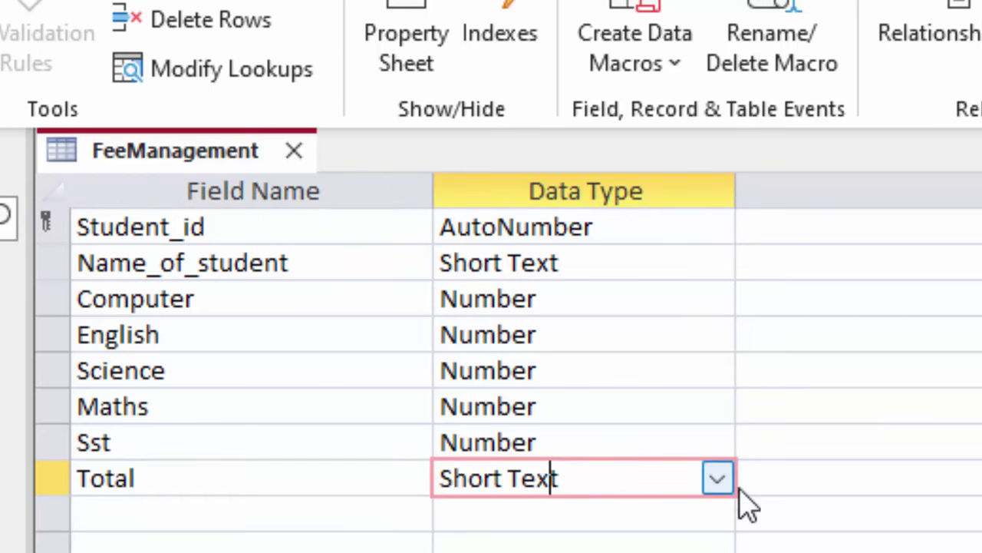
click(718, 480)
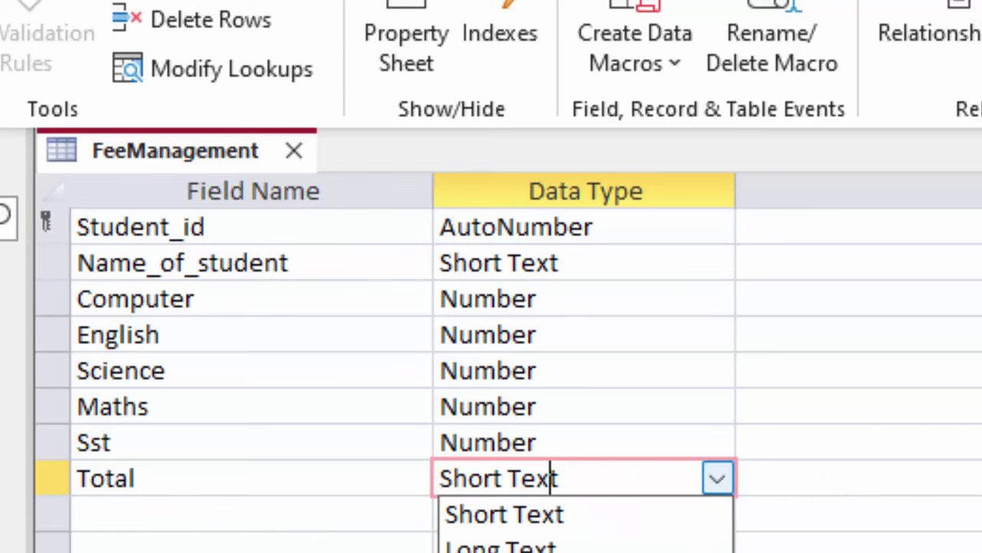
Step: Make Total a Calculated field with expression [Computer]+[English]+[Science]+[Sst]+[Maths]
click(506, 552)
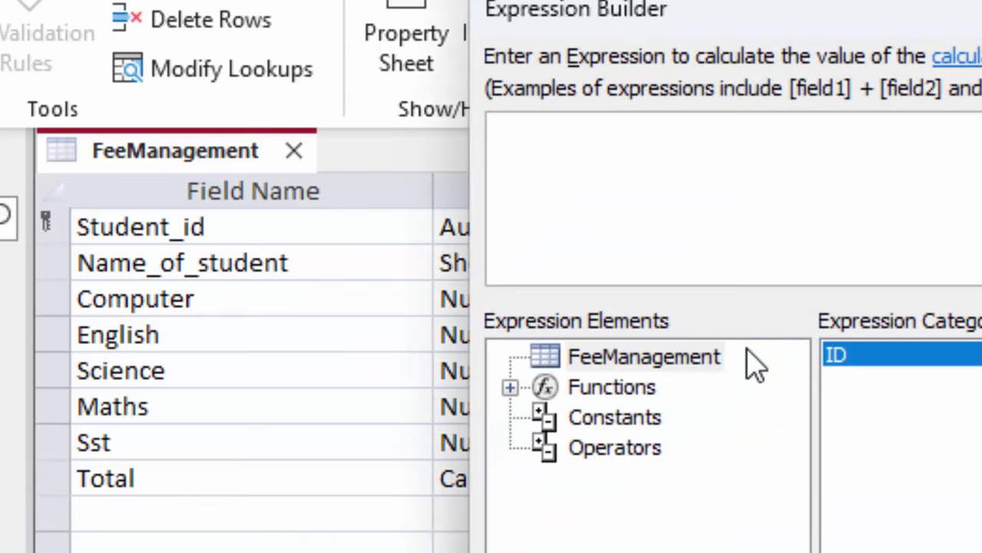
drag(802, 12, 981, 24)
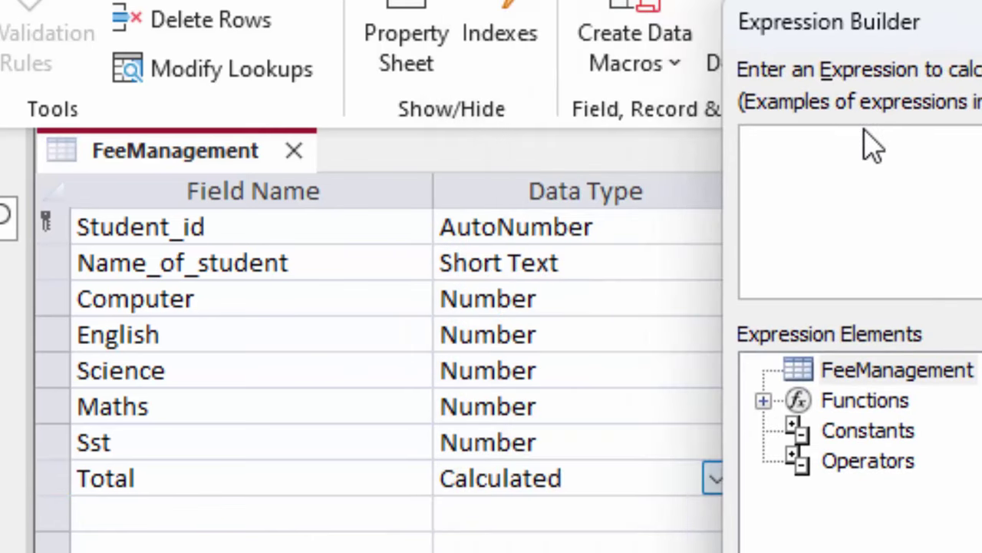
text([)
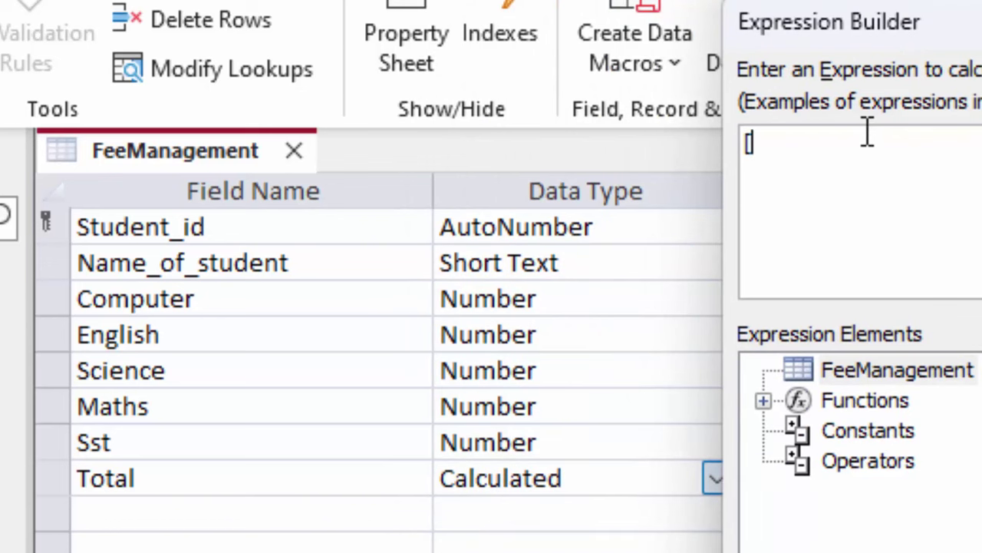
drag(829, 22, 803, 99)
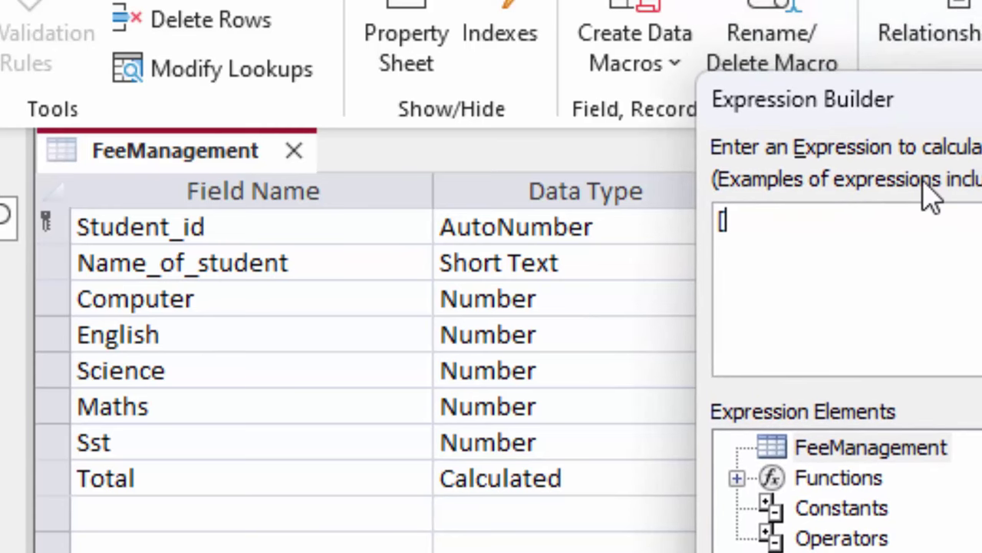
text(Com)
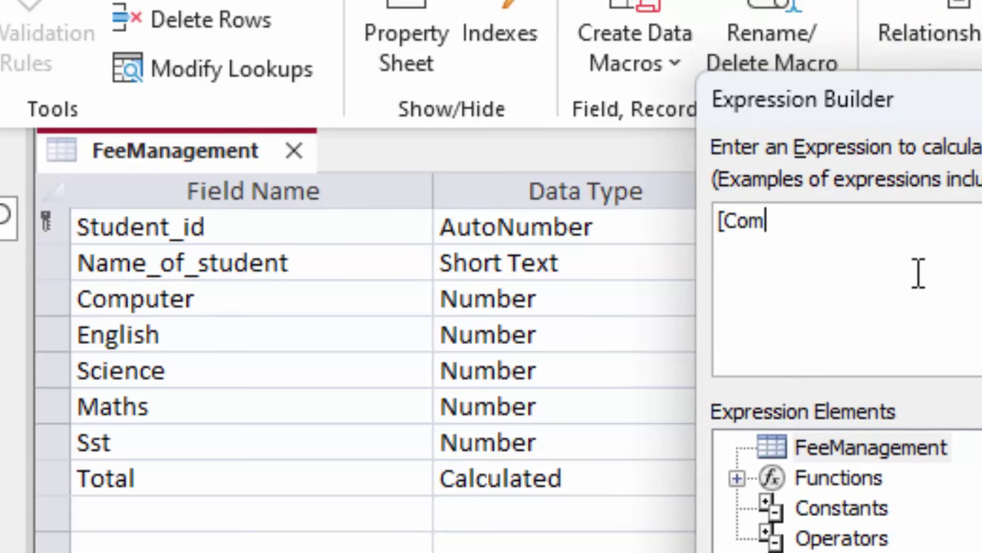
text(puter]+)
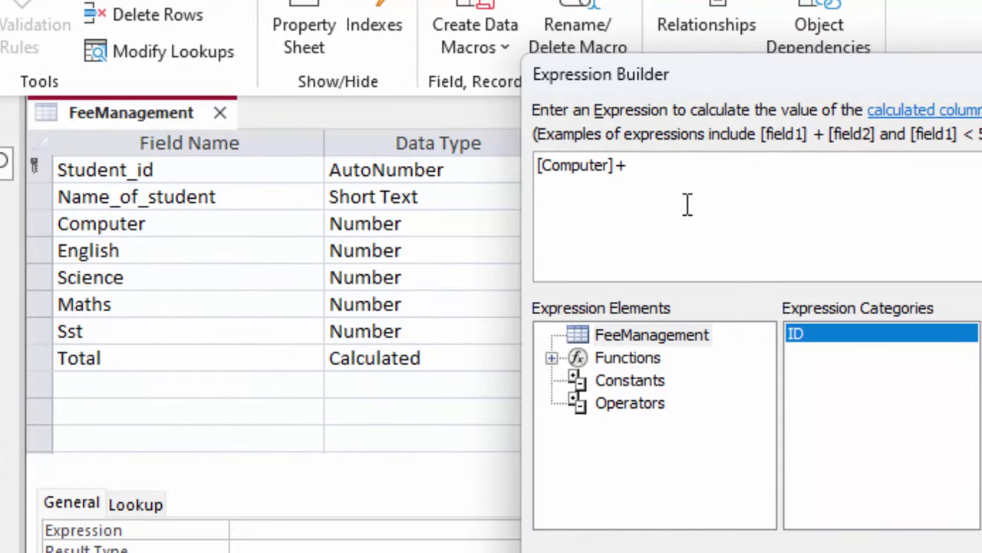
text([En)
text(gkk)
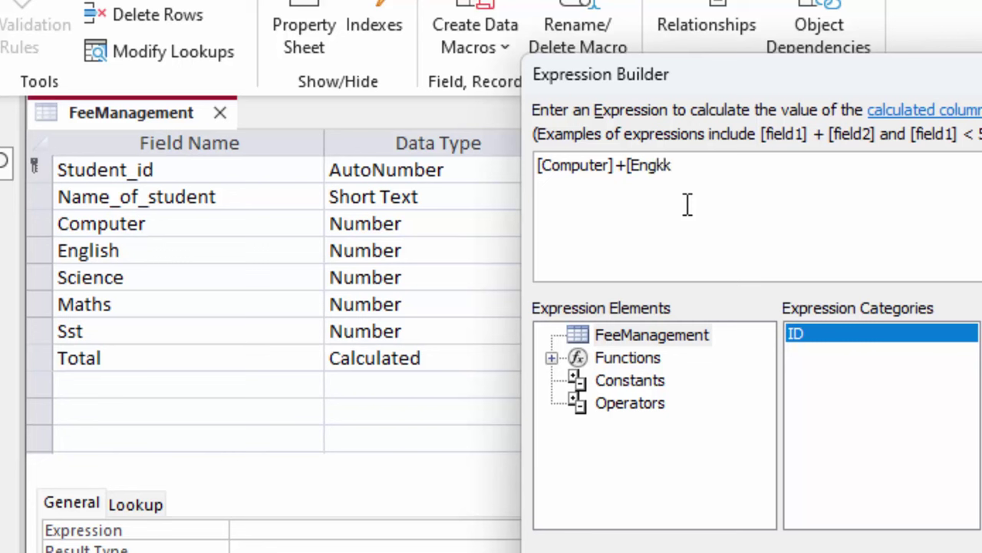
key(BackSpace)
key(BackSpace)
text(lis)
text(h] +[)
text(S)
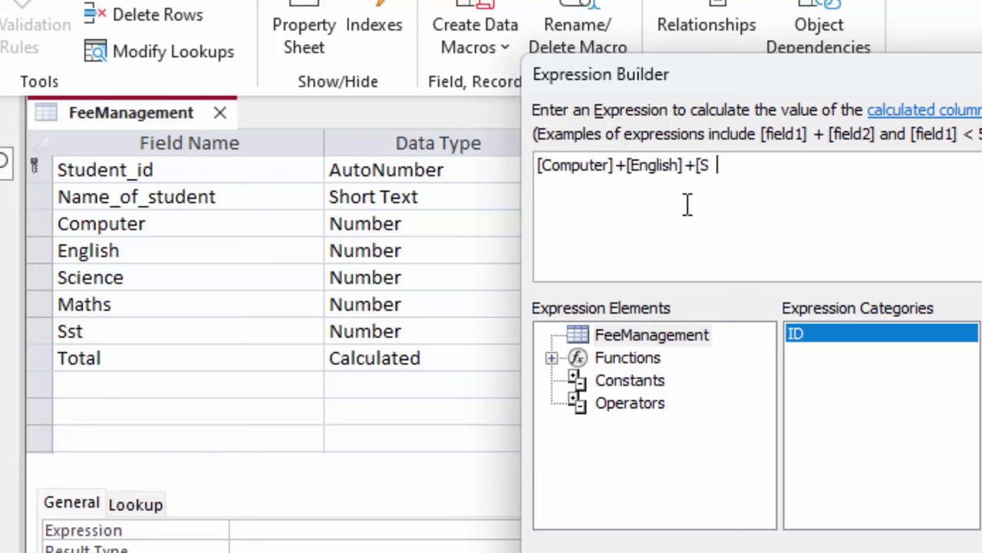
text(cience] +[)
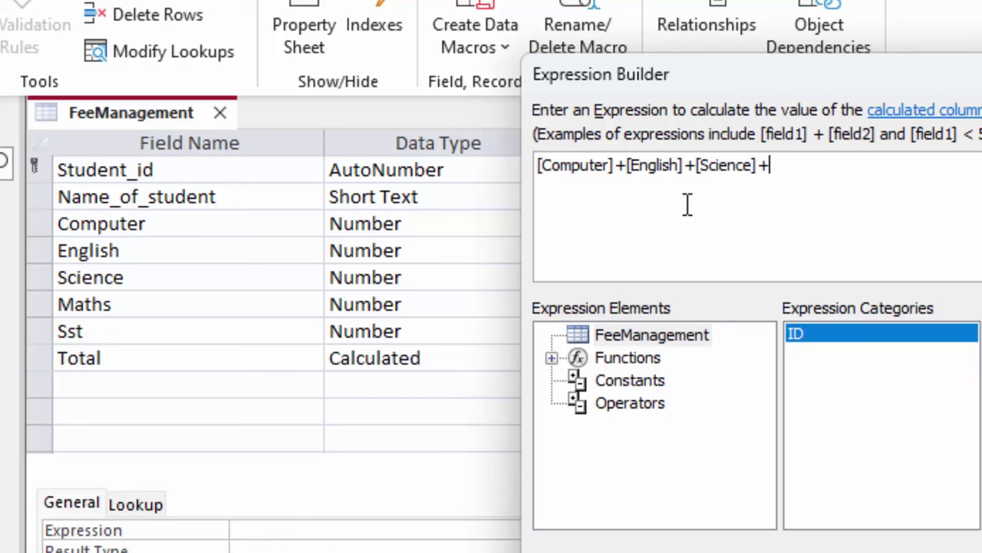
text(Ss)
text(t] )
text(+)
text([M)
text(a)
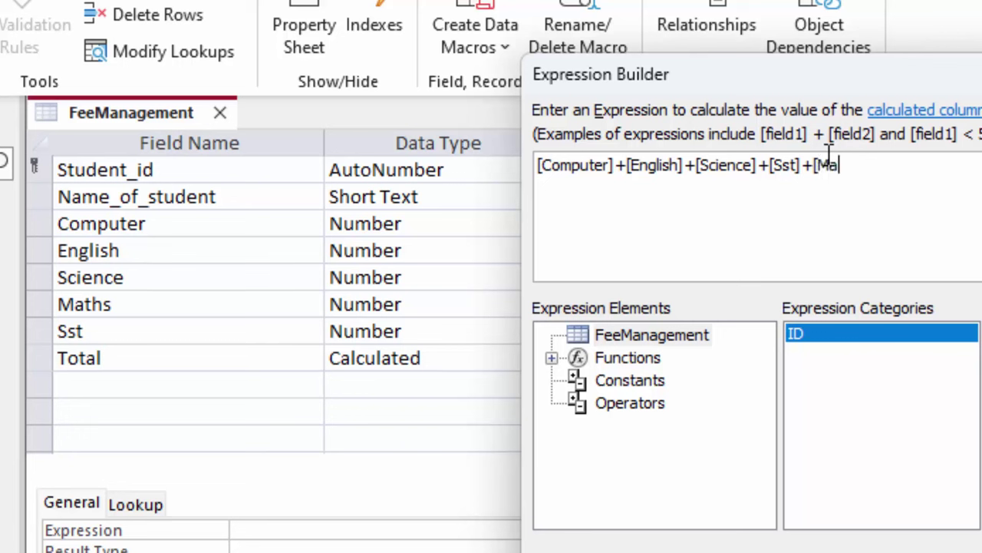
text(ths])
key(Return)
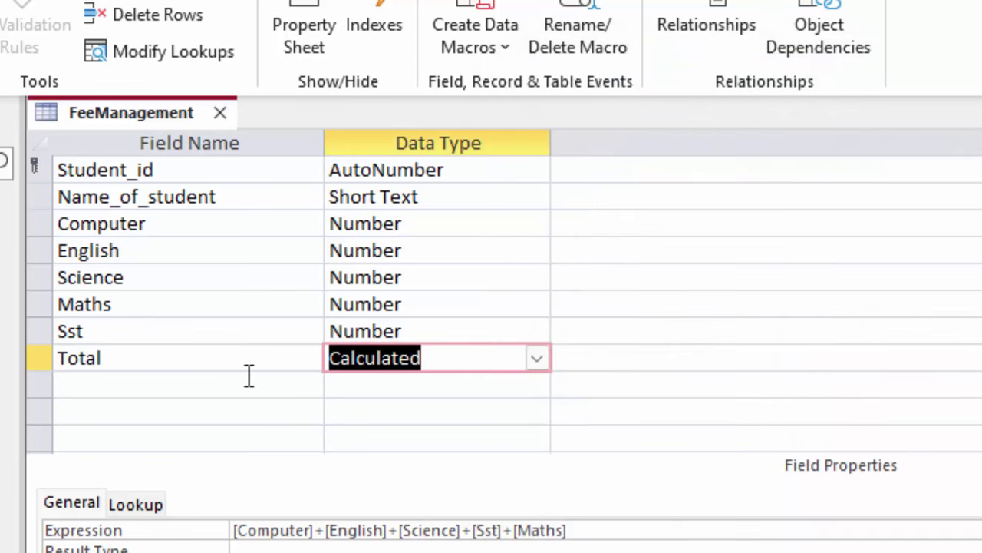
Step: Add a Calculated Average field with the expression [Total]/5
click(172, 376)
text(v)
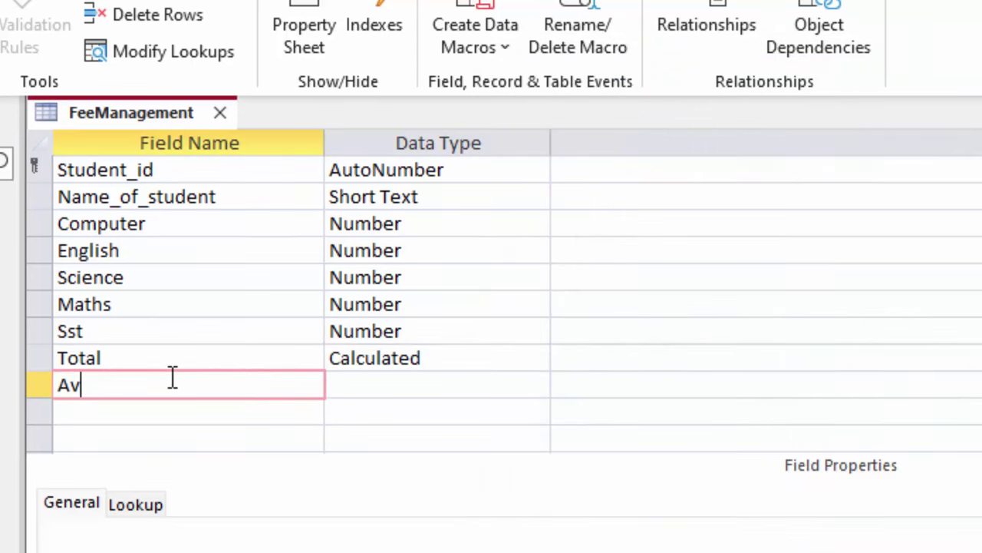
text(erage)
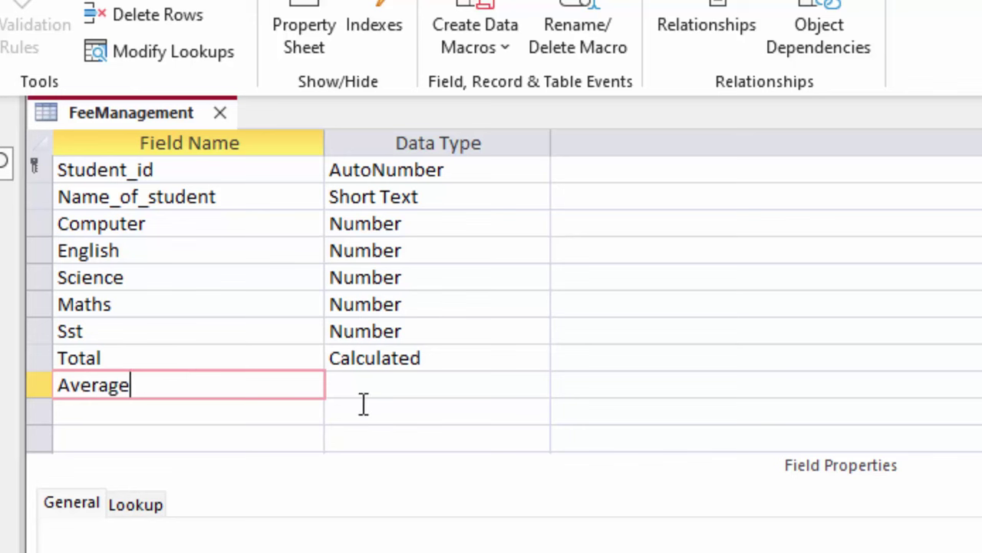
click(383, 393)
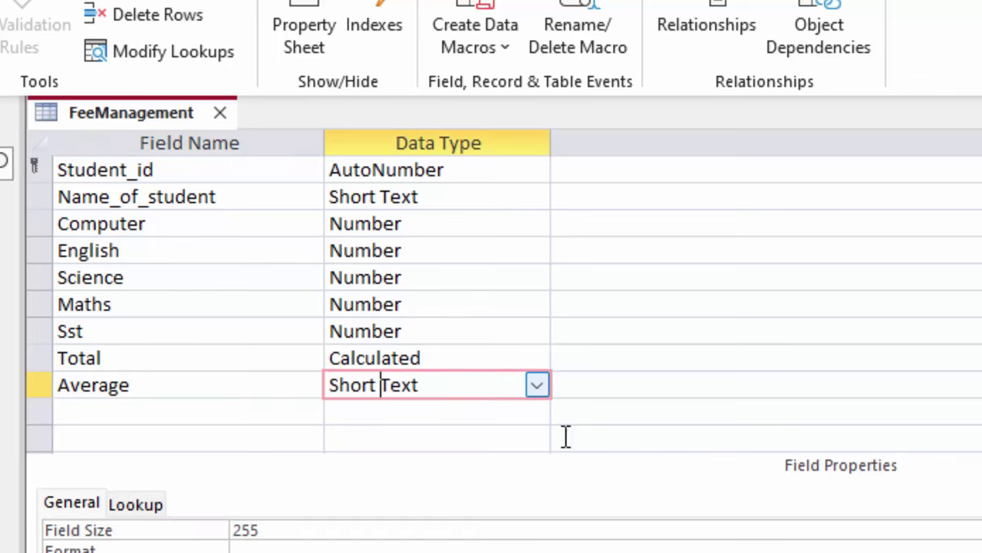
click(536, 385)
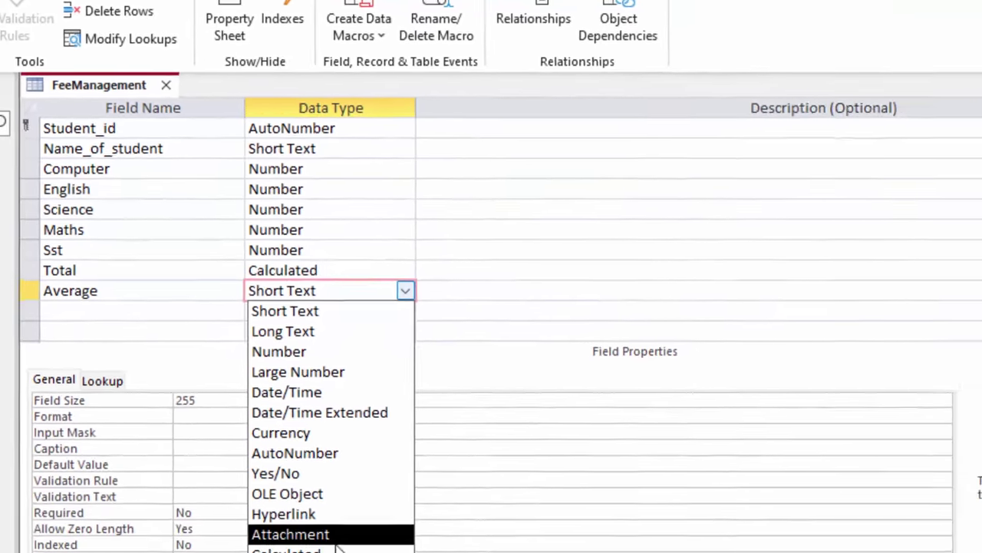
click(337, 550)
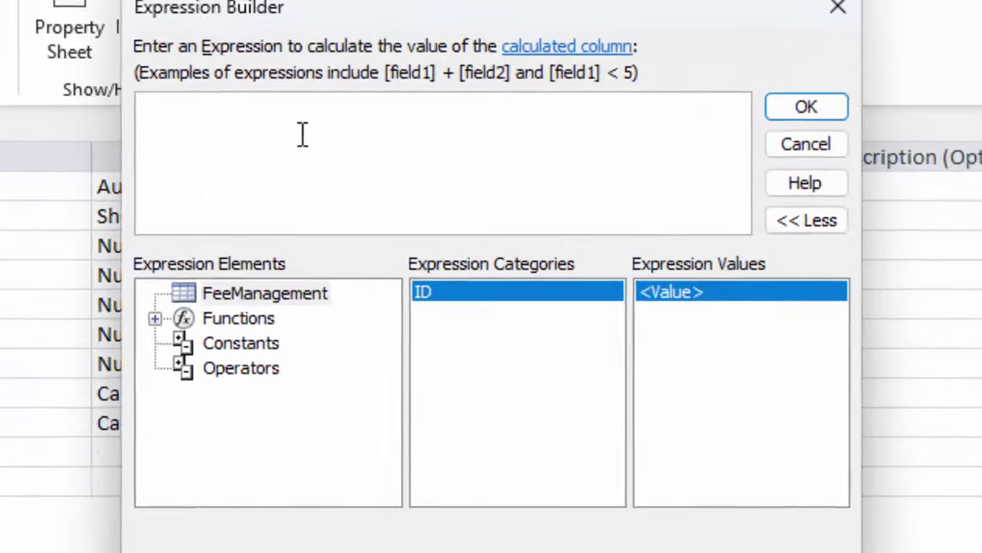
text([)
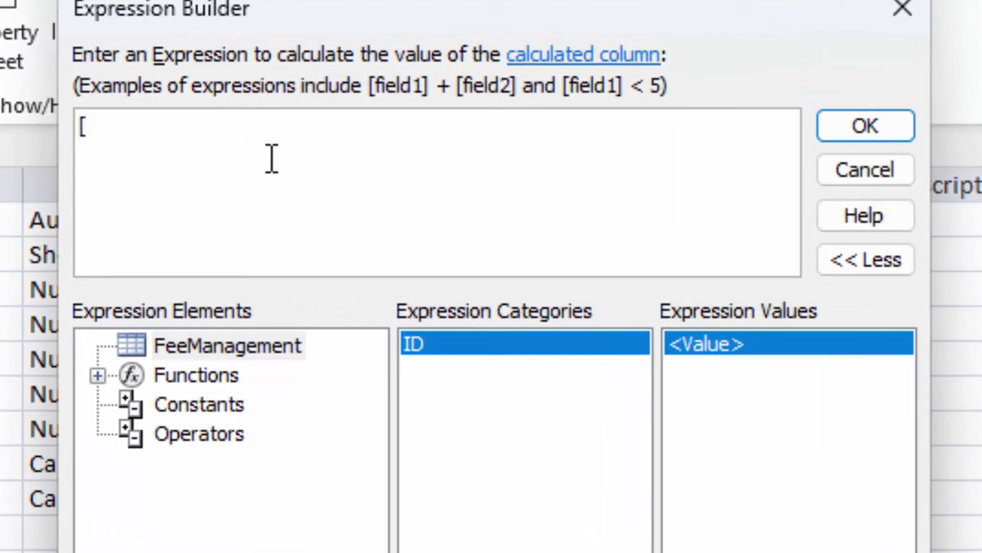
text(Total)
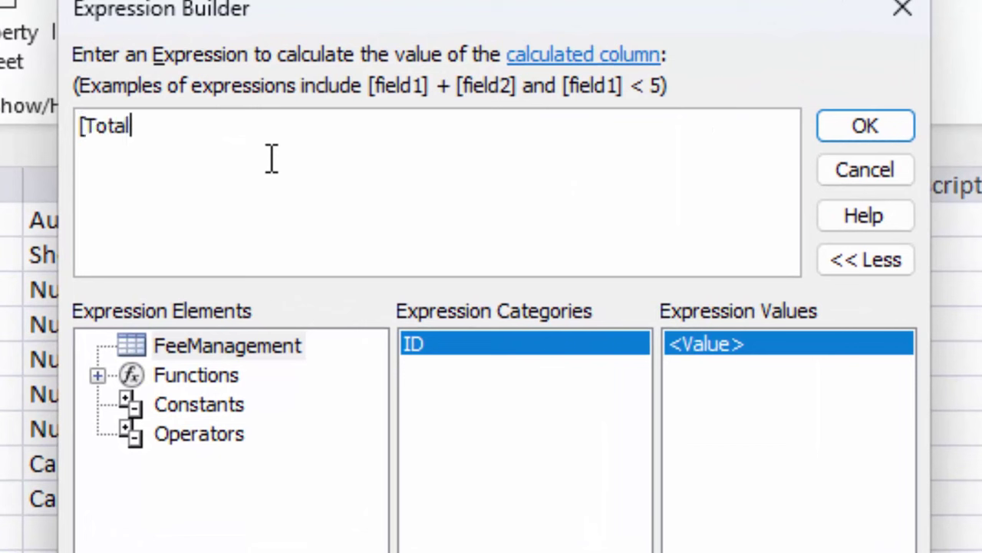
text(]/)
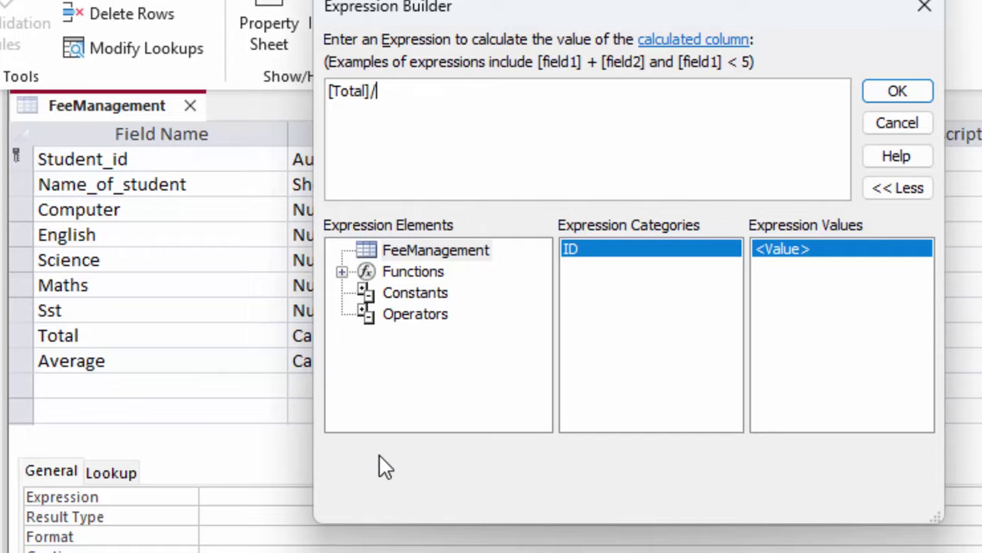
text(5)
click(909, 96)
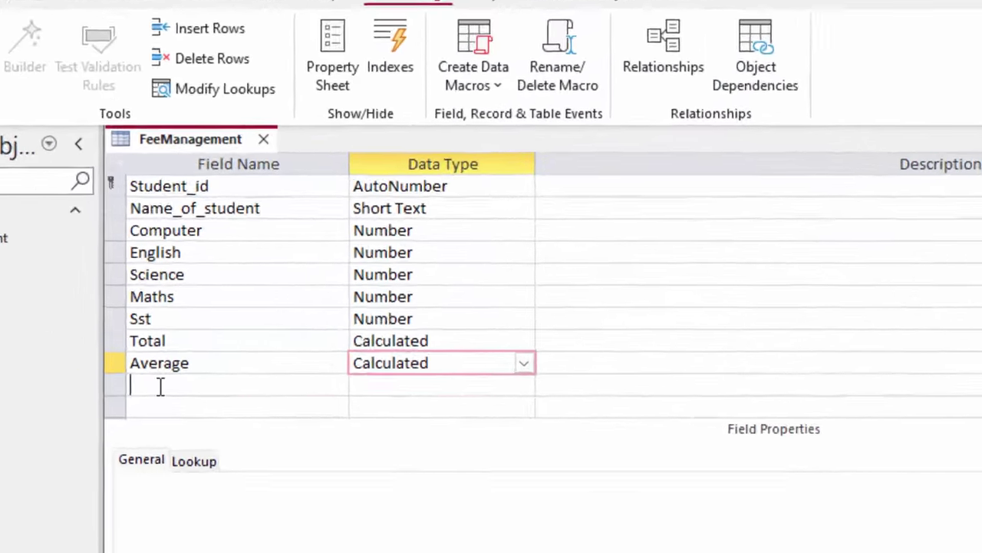
Step: Add a Calculated Grade field using nested IIf on [Average] returning S, A, B, C, D or Failed
click(159, 386)
text(rad)
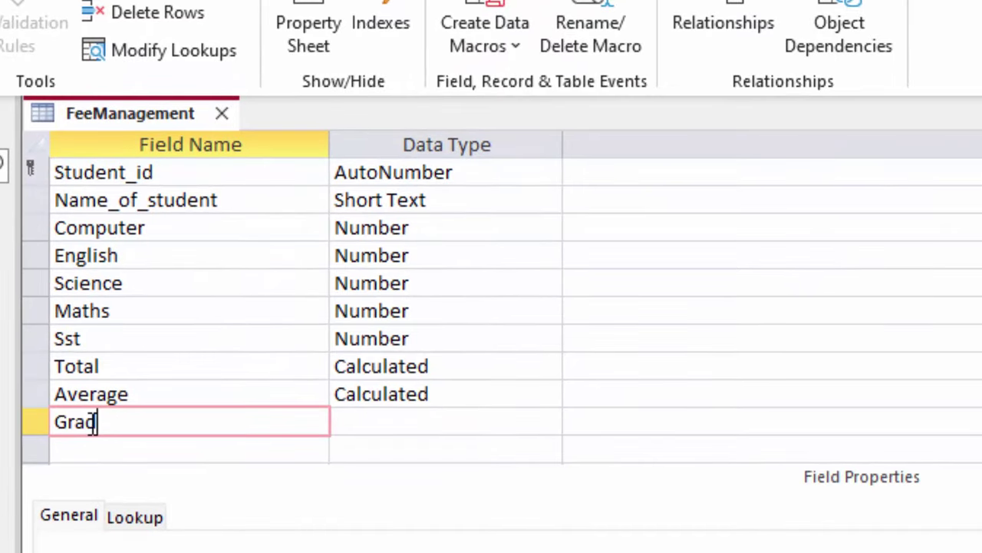
text(e)
click(432, 420)
click(547, 427)
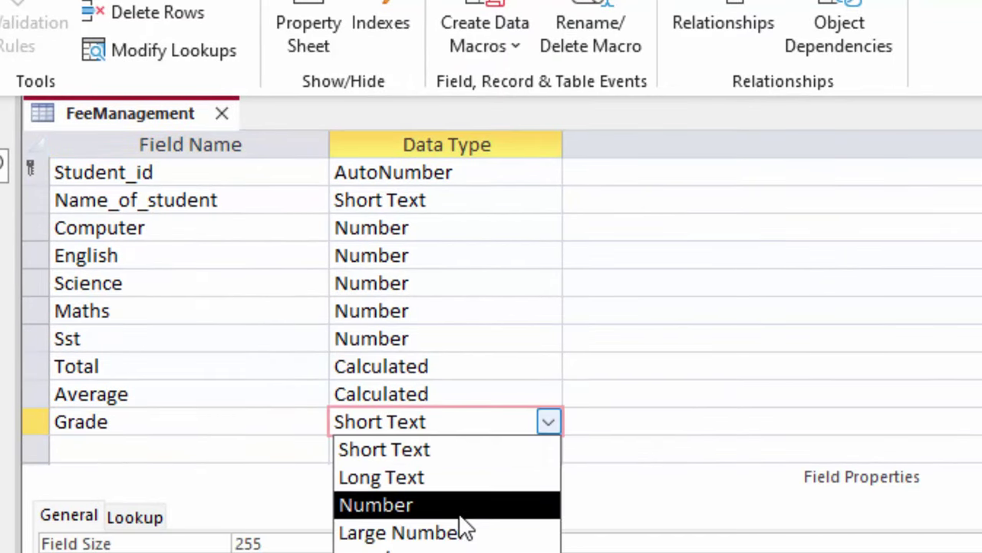
click(381, 548)
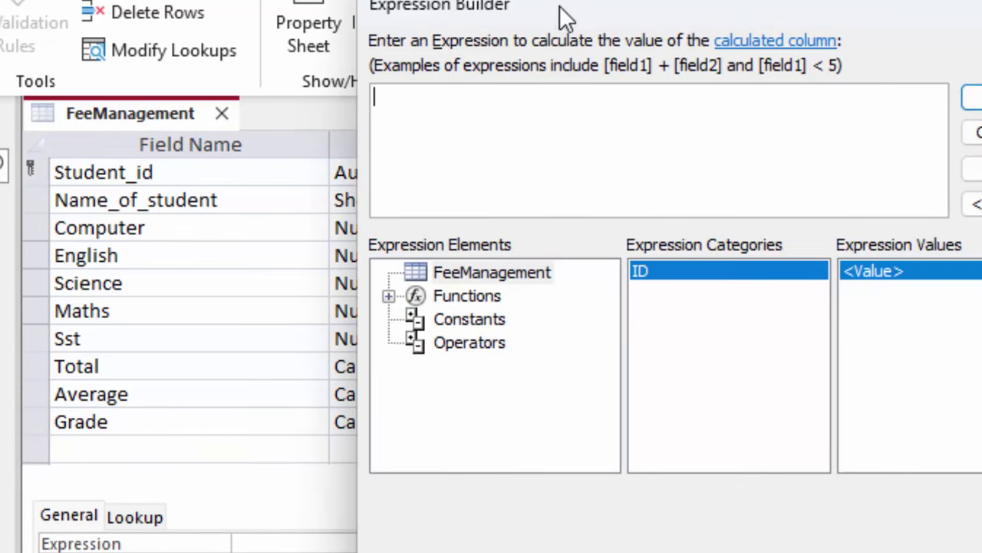
drag(559, 11, 759, 78)
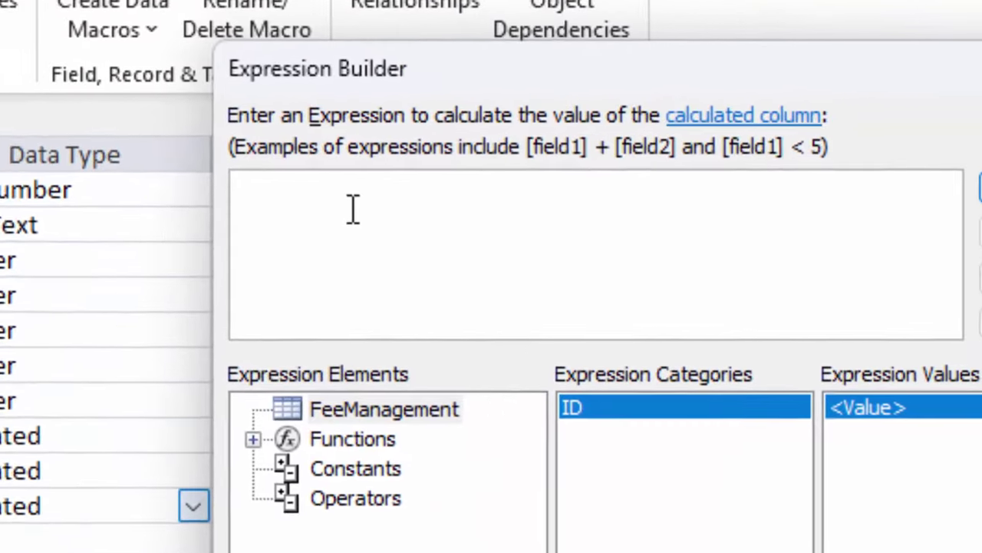
text(=iif)
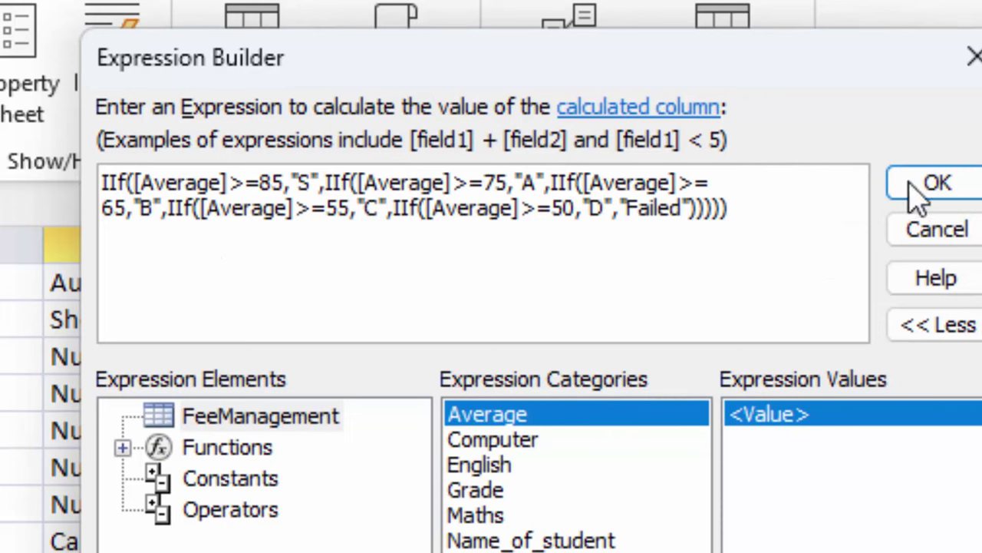
click(950, 181)
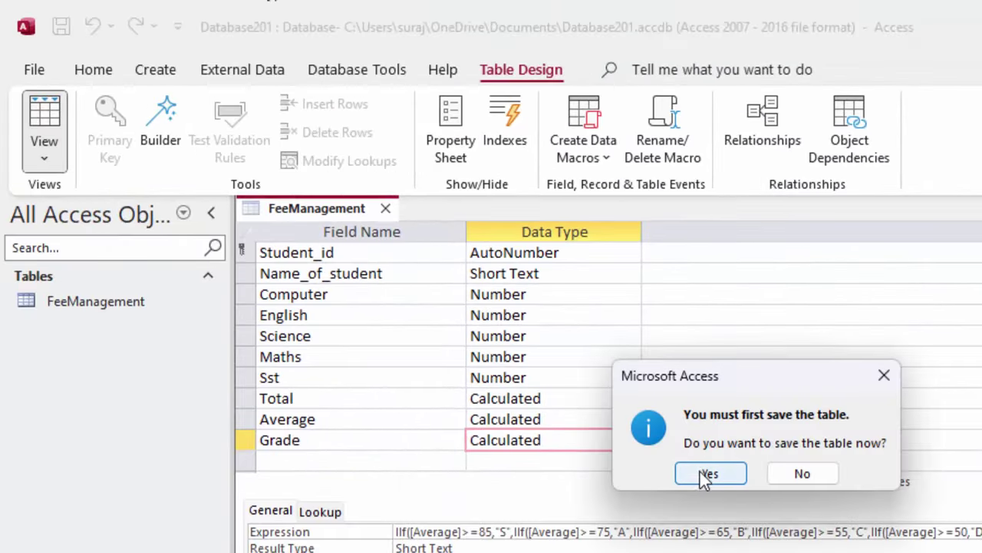
Step: Save the table and, in Datasheet view, enter the first student with marks 45, 66, 56, 78, 56
click(700, 471)
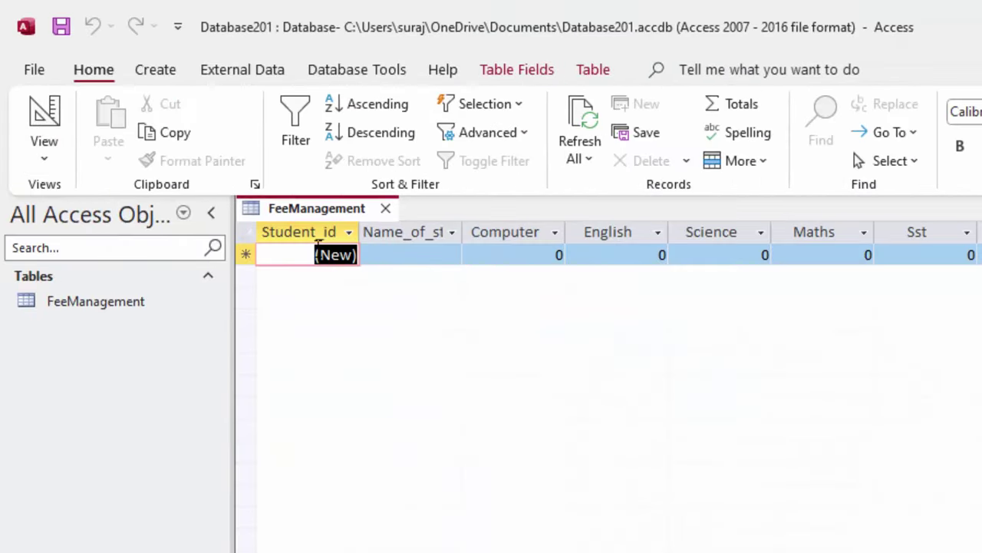
drag(463, 237, 535, 272)
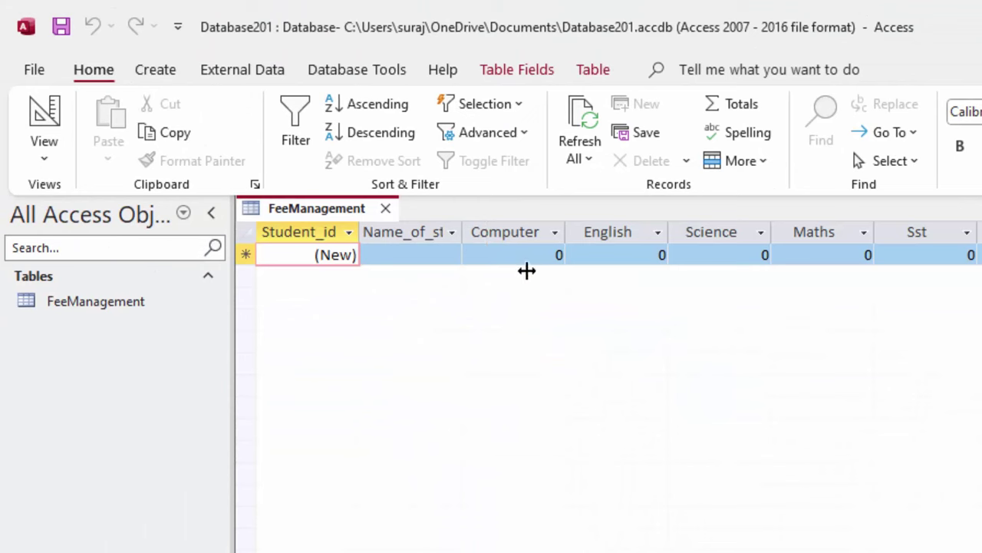
click(392, 236)
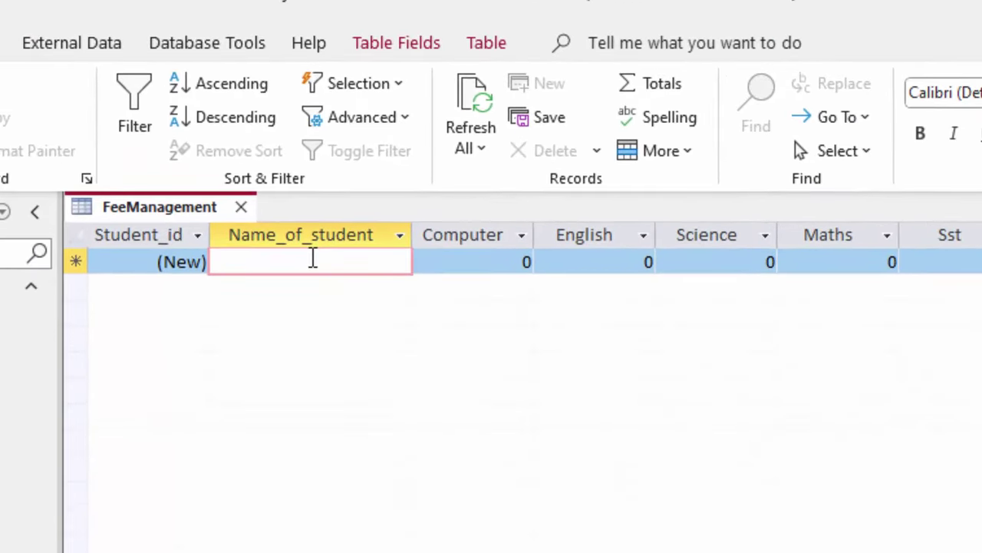
text(Ga)
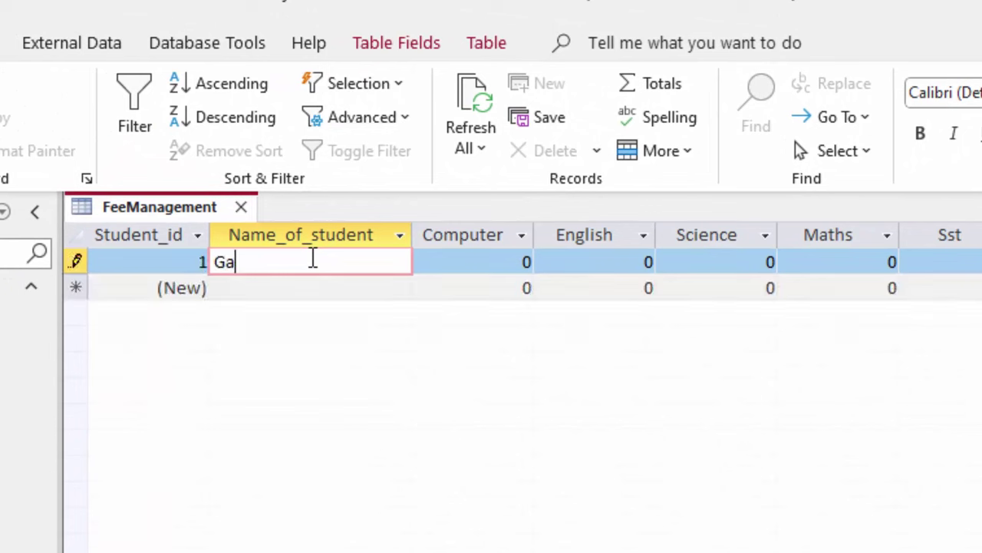
text(urav)
key(Tab)
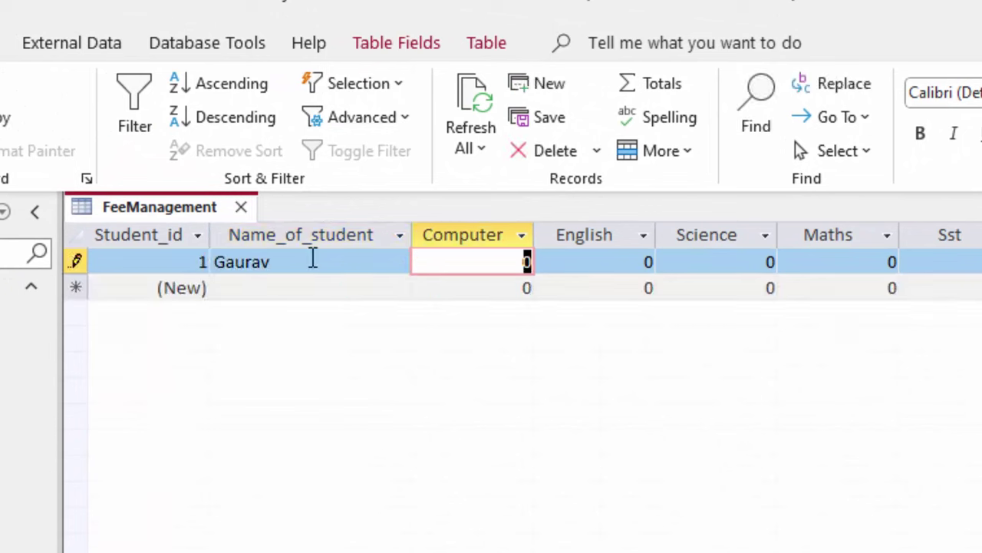
text(45)
key(Tab)
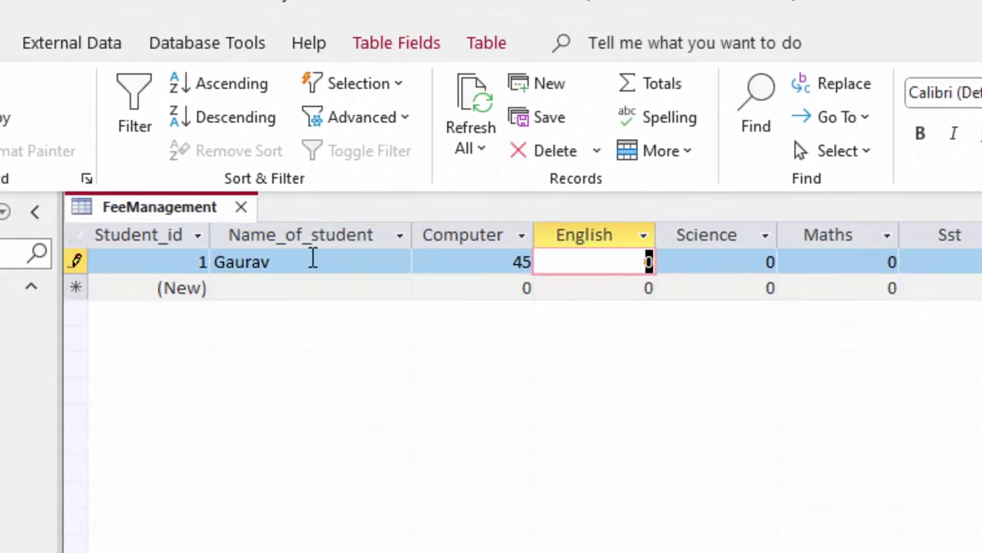
text(66)
key(Tab)
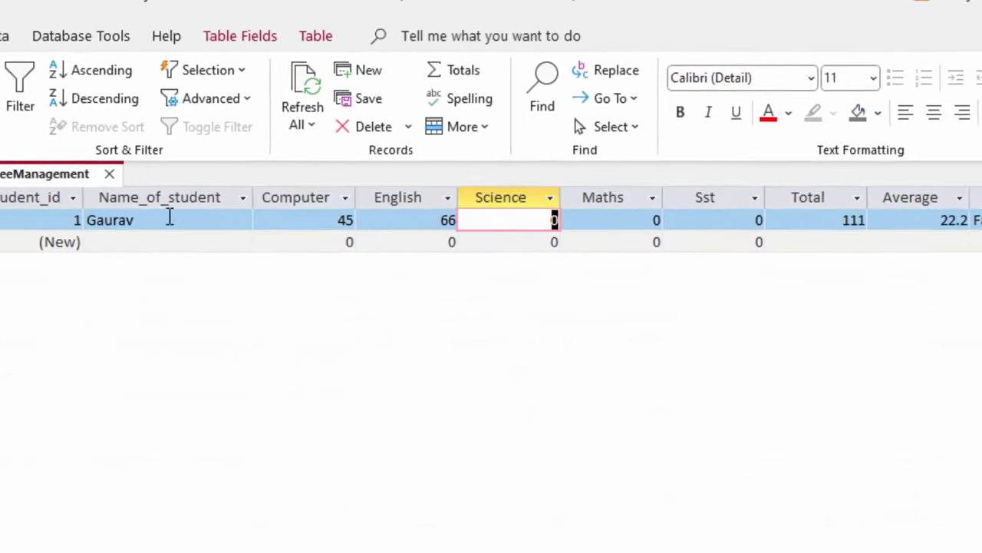
text(56)
key(Tab)
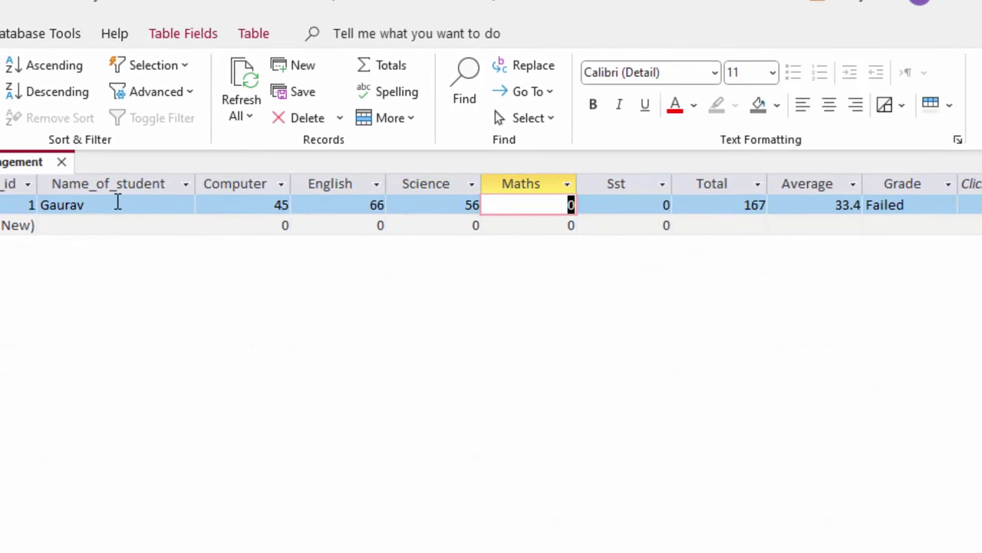
text(78)
key(Tab)
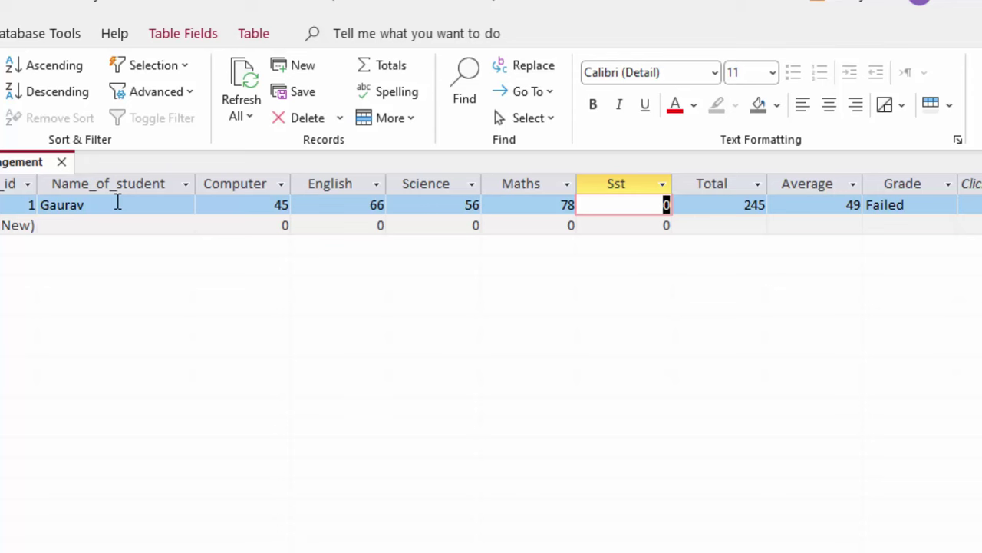
text(56)
key(Tab)
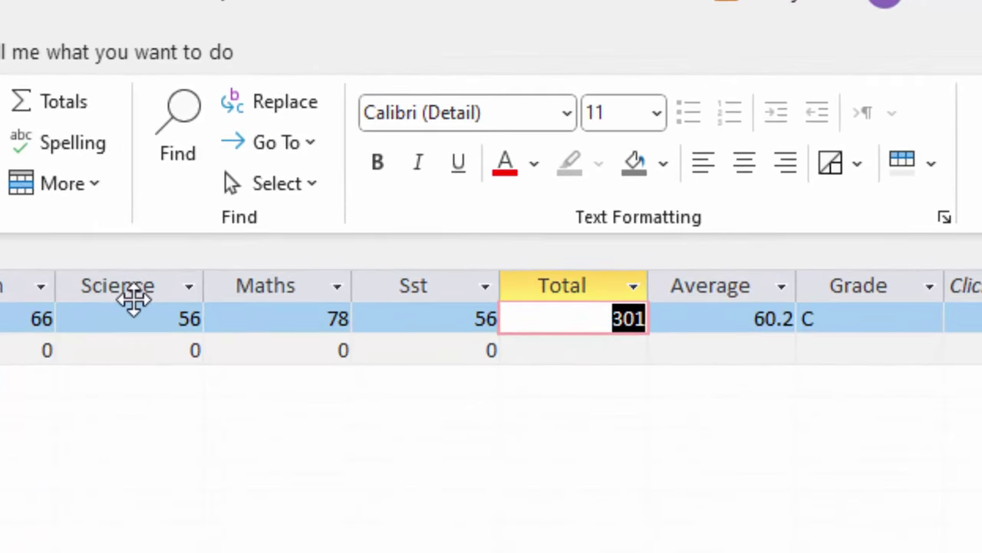
Step: Check the first record's calculated Average 60.2 and Grade C
click(850, 310)
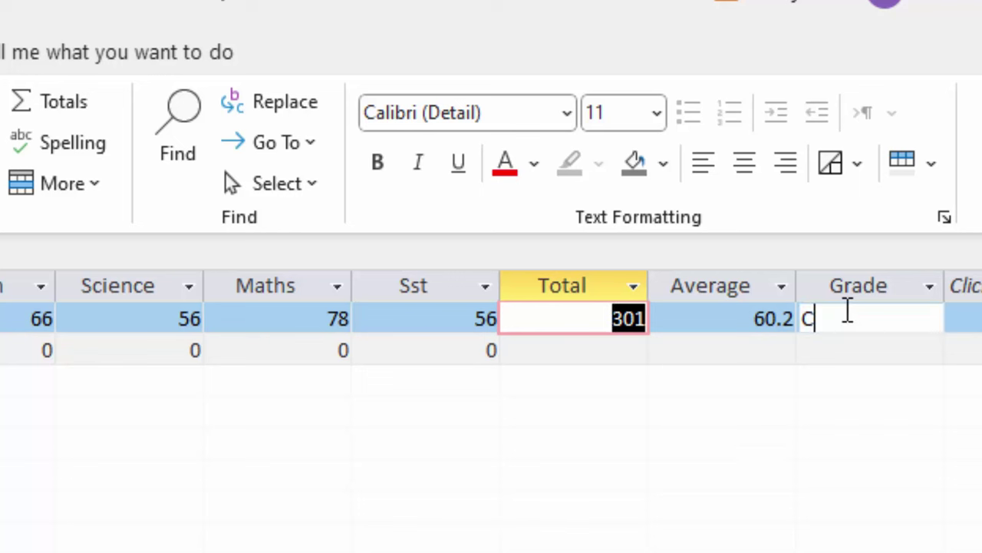
mouse_move(848, 311)
mouse_down()
mouse_move(772, 315)
mouse_move(832, 326)
mouse_up()
click(716, 315)
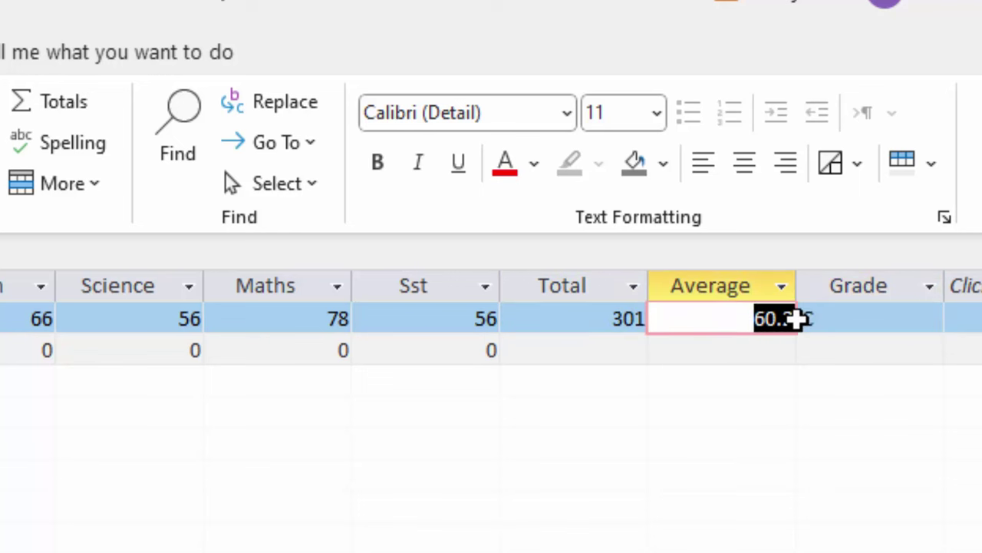
click(832, 325)
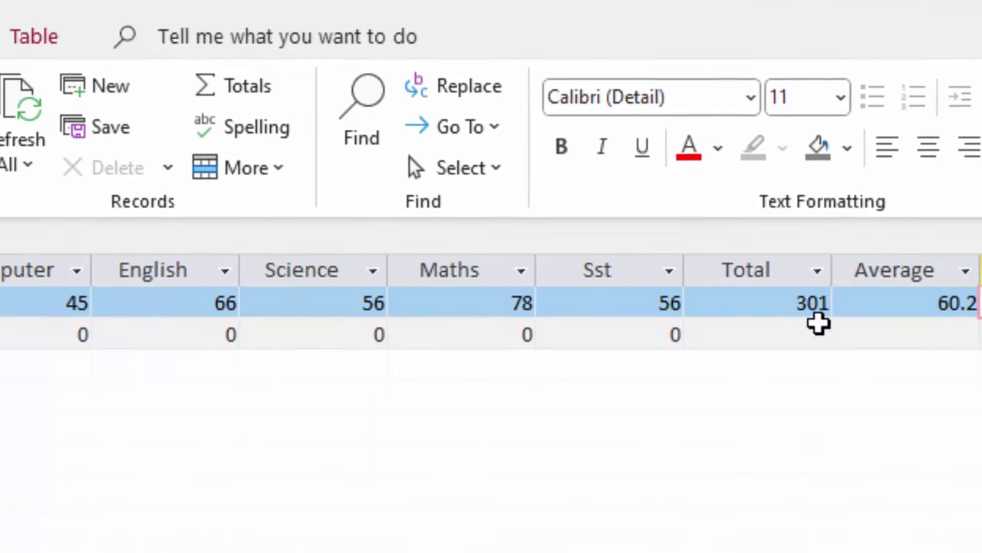
Step: Enter the second student with marks 88, 77, 99, 78, 90, giving Average 86.4 and Grade S
click(64, 309)
text(H)
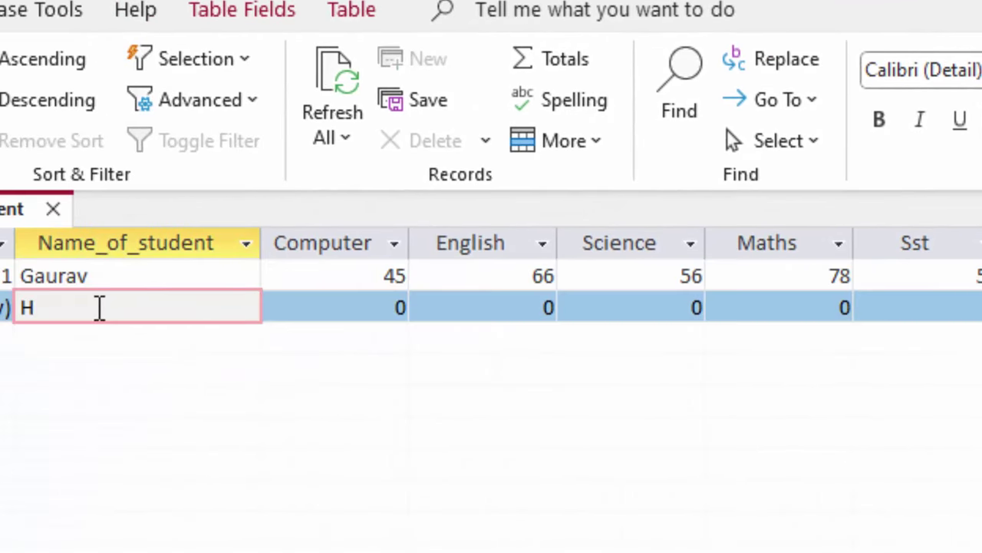
text(eens)
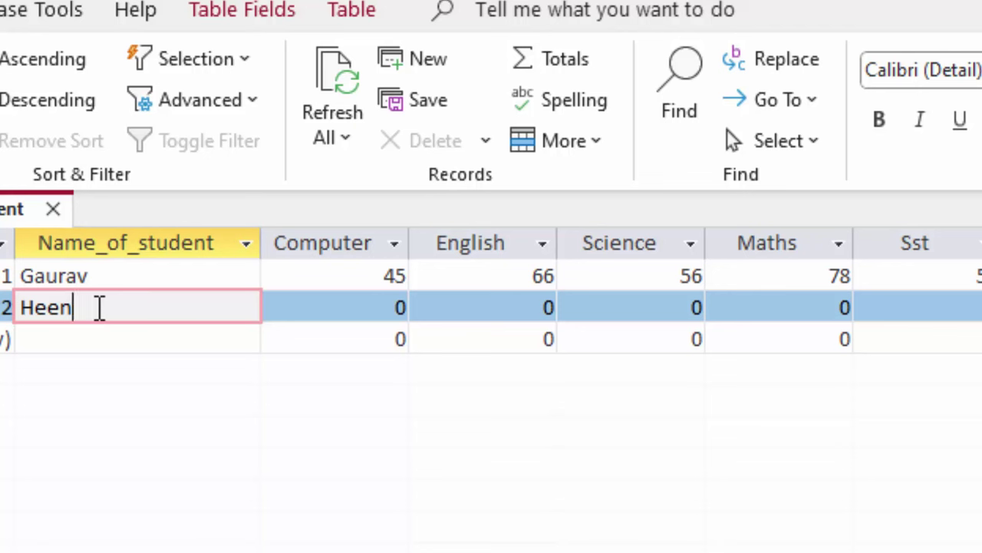
key(Tab)
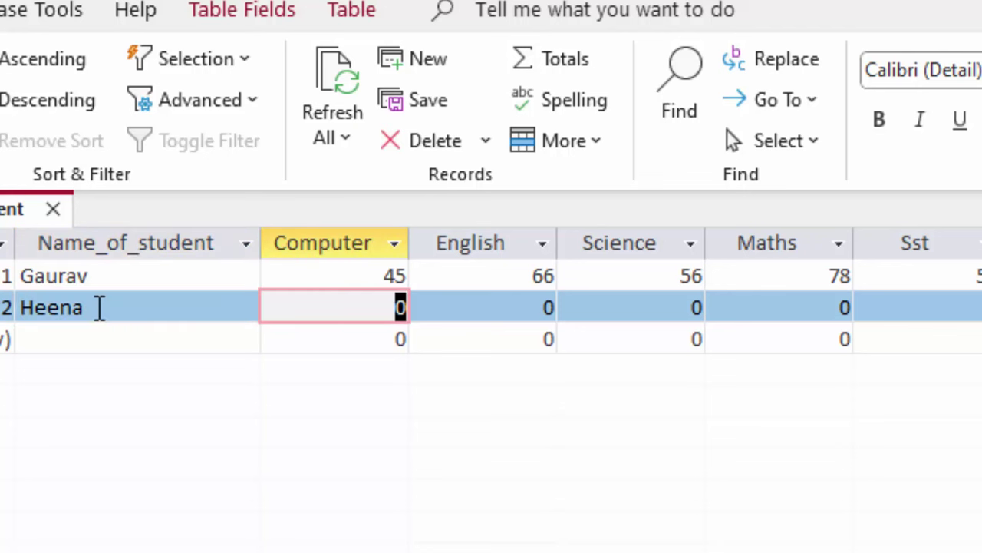
text(88)
key(Tab)
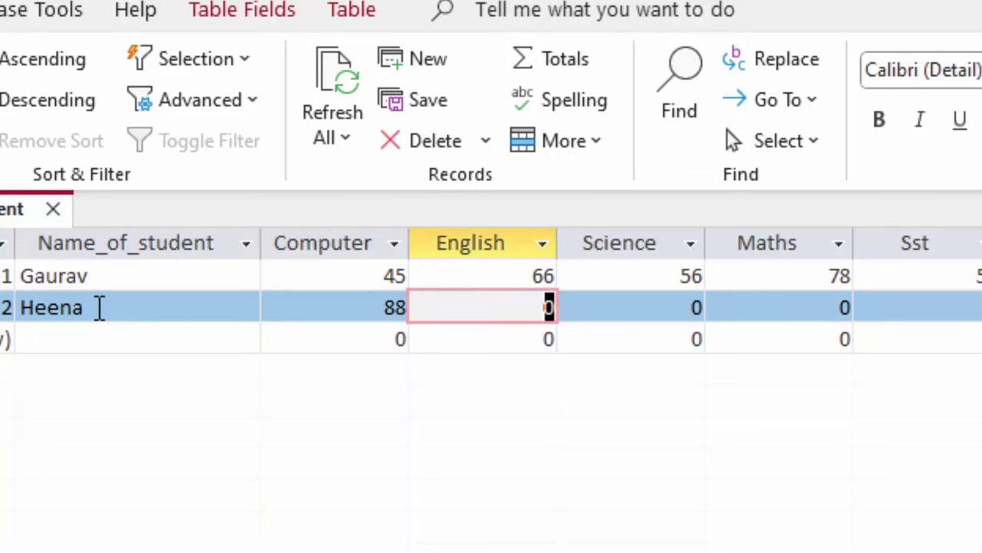
text(77)
key(Tab)
text(9)
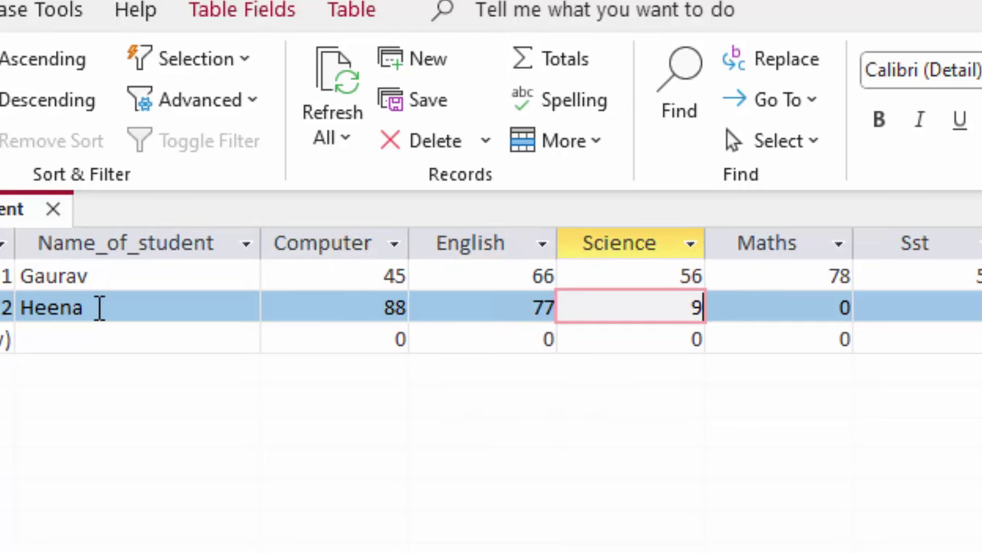
text(9)
key(Tab)
text(78)
key(Tab)
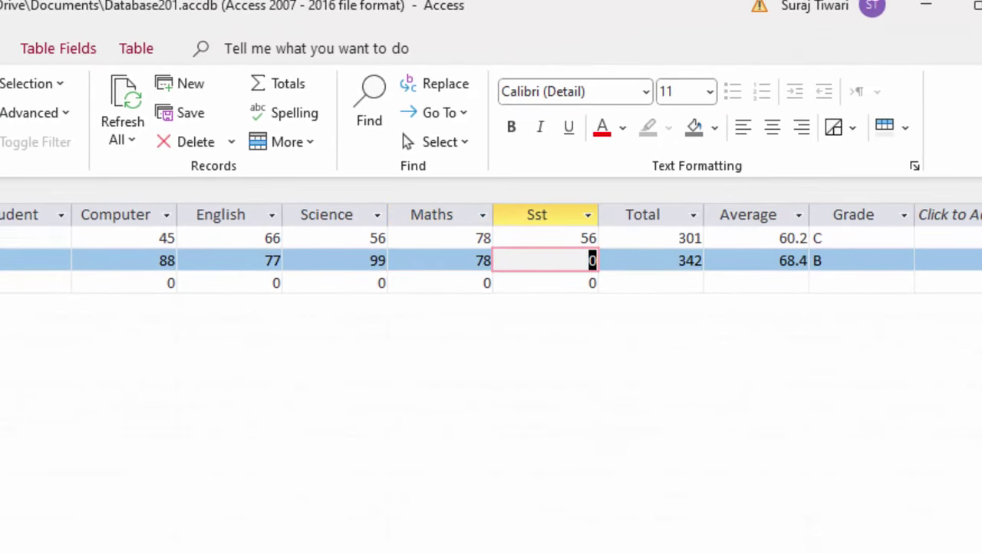
text(90)
key(Tab)
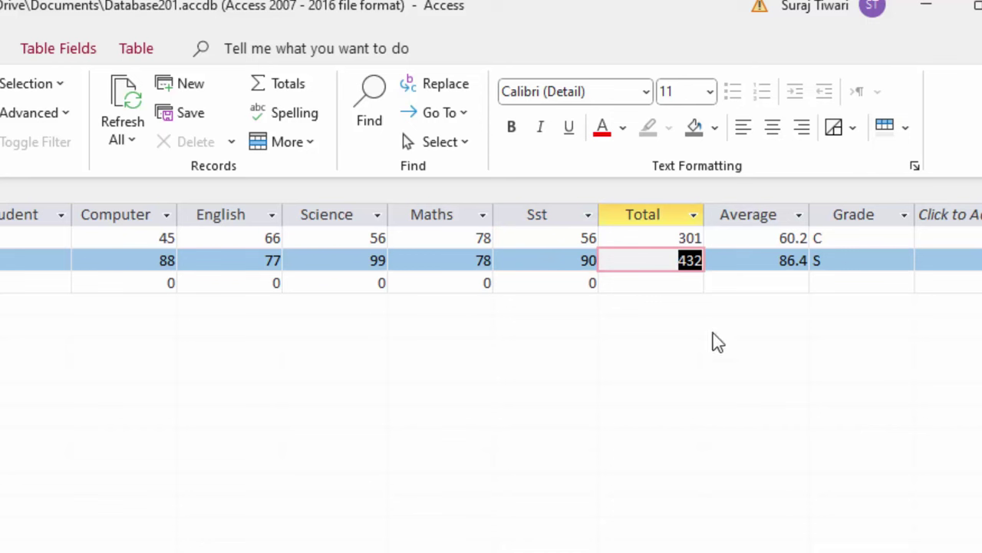
drag(778, 260, 806, 260)
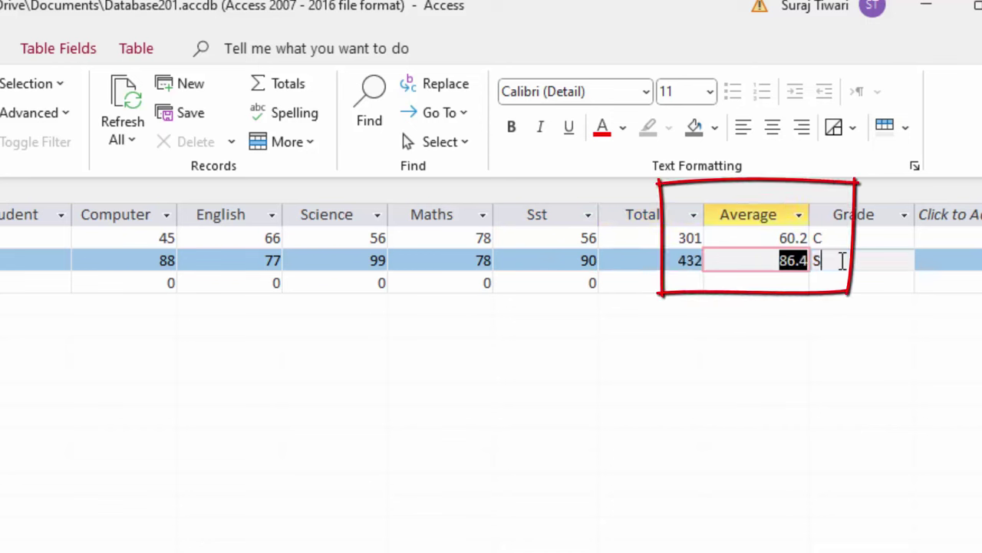
click(842, 261)
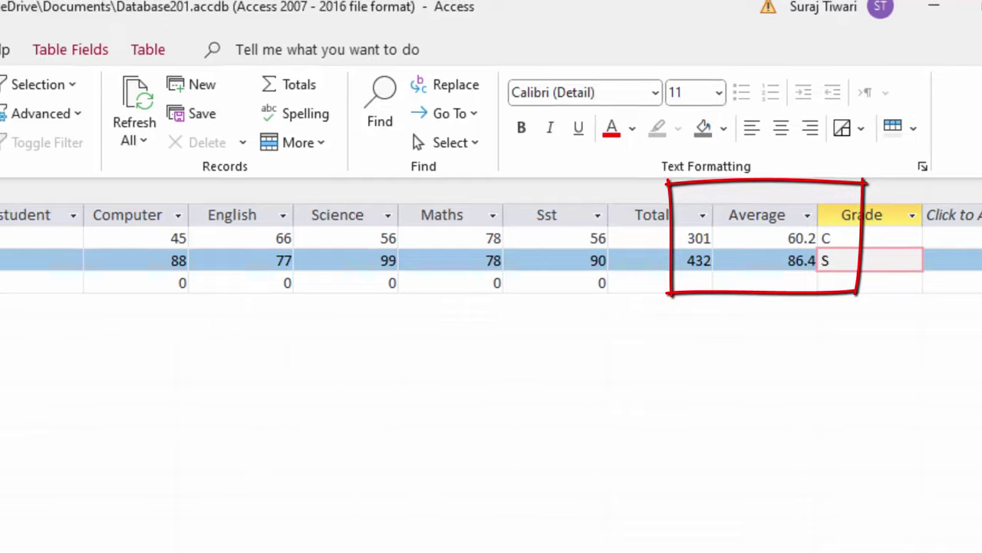
Step: Enter the third student with marks 4, 55, 66, 55 and 77
click(61, 278)
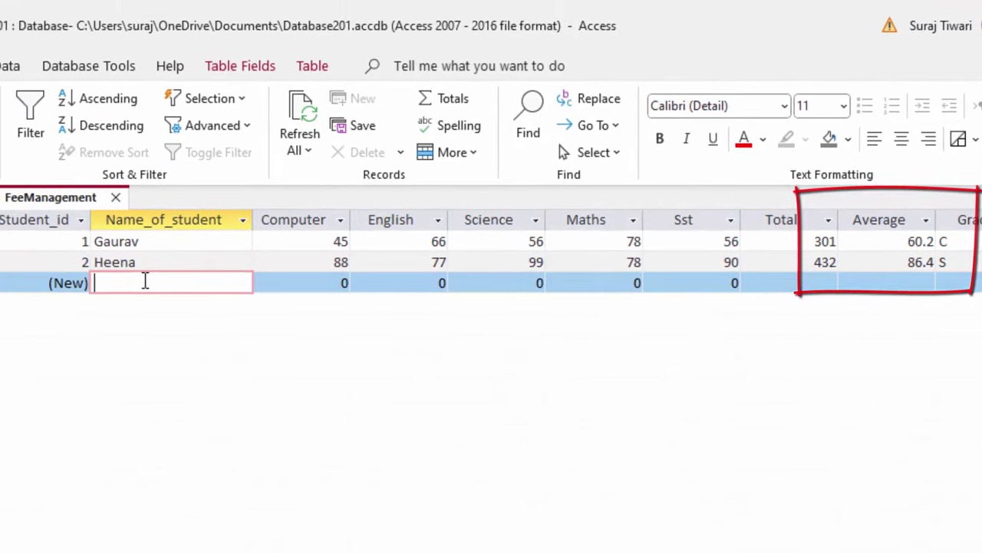
text(Naz)
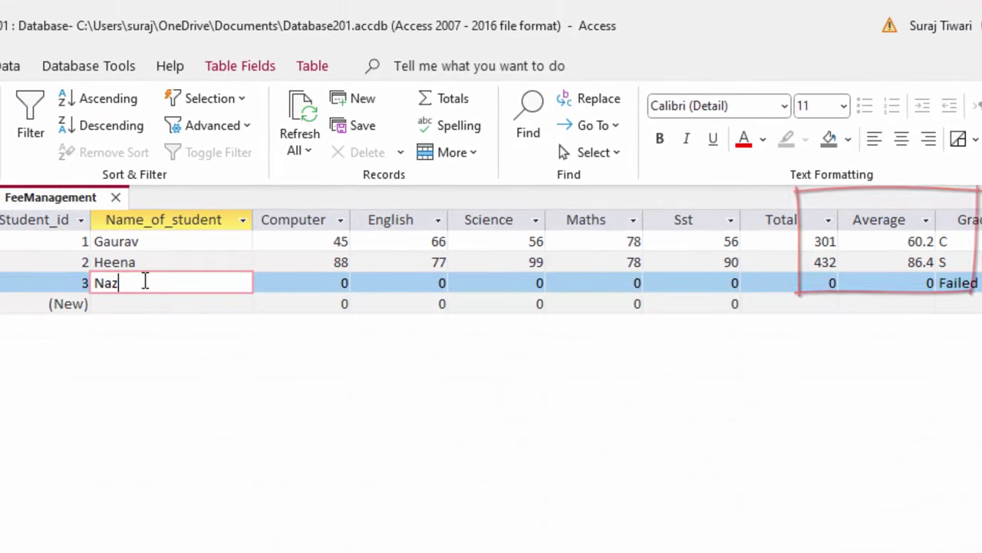
text(iya)
key(Tab)
text(5)
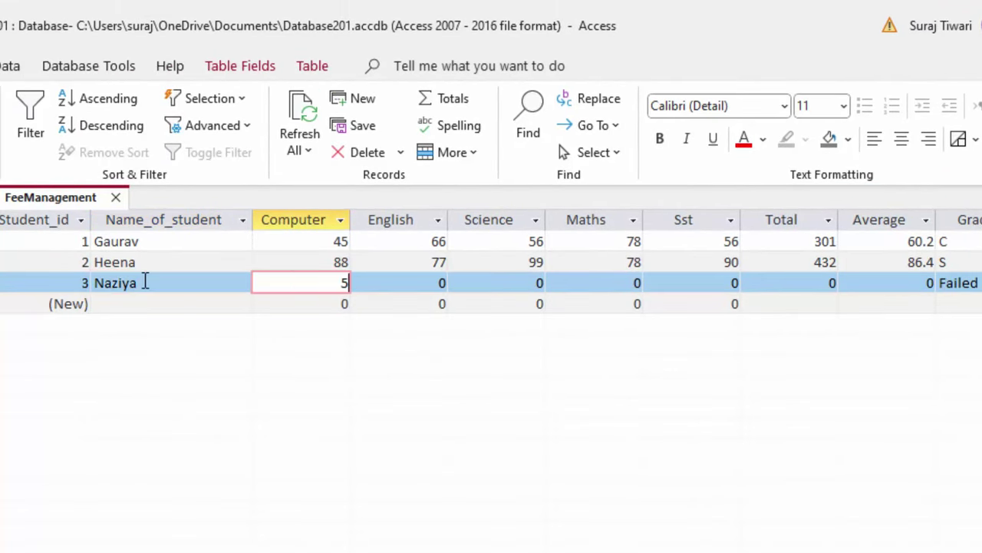
text(4)
key(Tab)
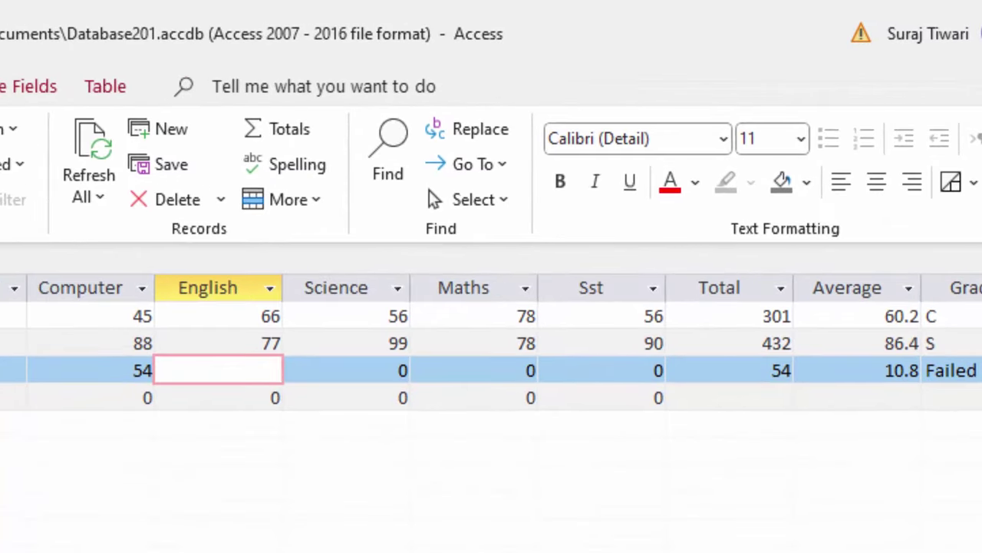
text(55)
key(Tab)
text(66)
key(Tab)
text(55)
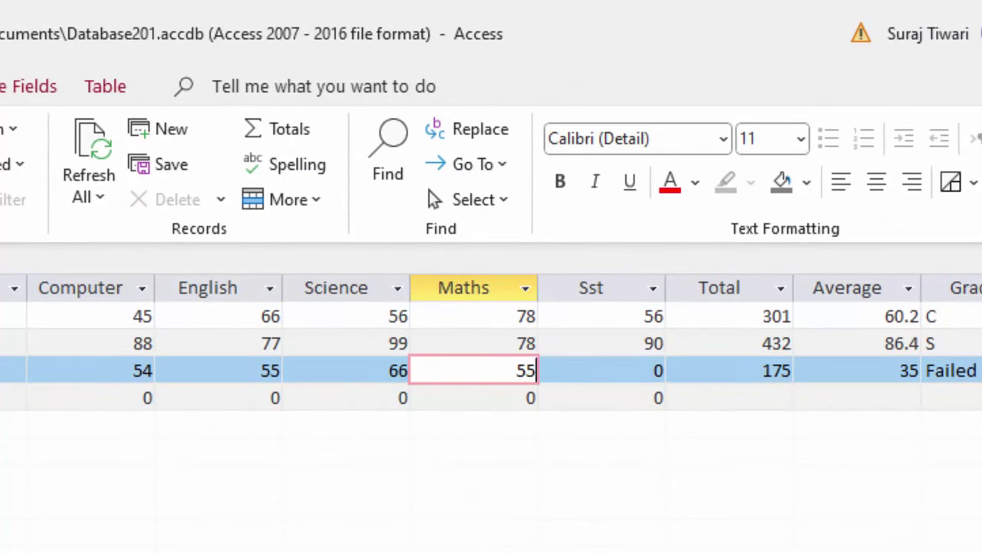
key(Tab)
text(77)
key(Tab)
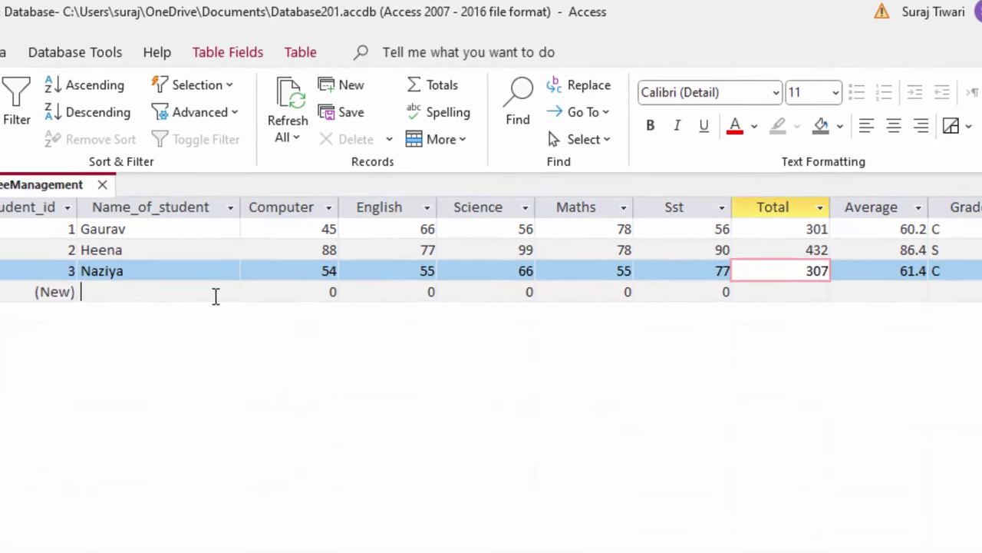
Step: Enter the fourth student with marks 45, 34, 44, 34 and 34, totalling 191
click(216, 293)
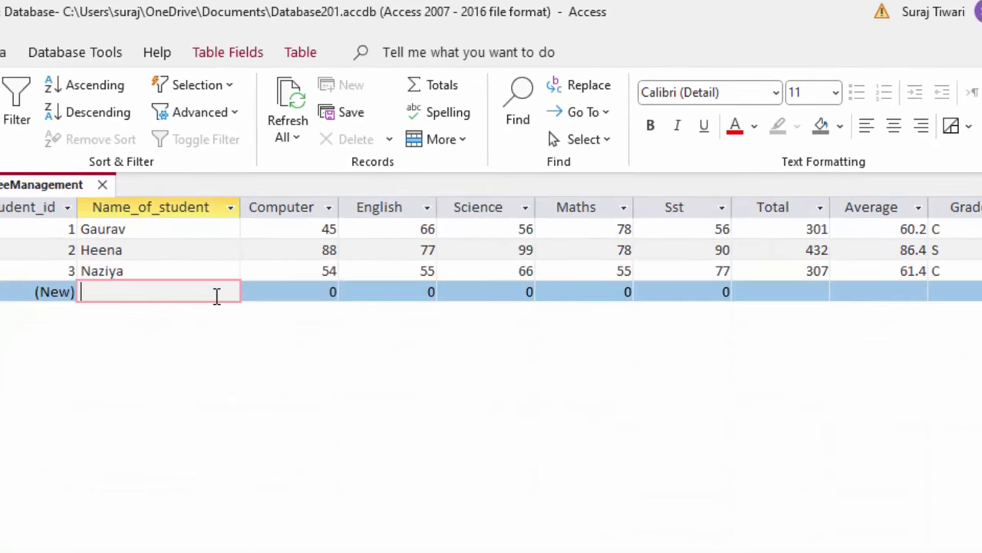
text(Kunda)
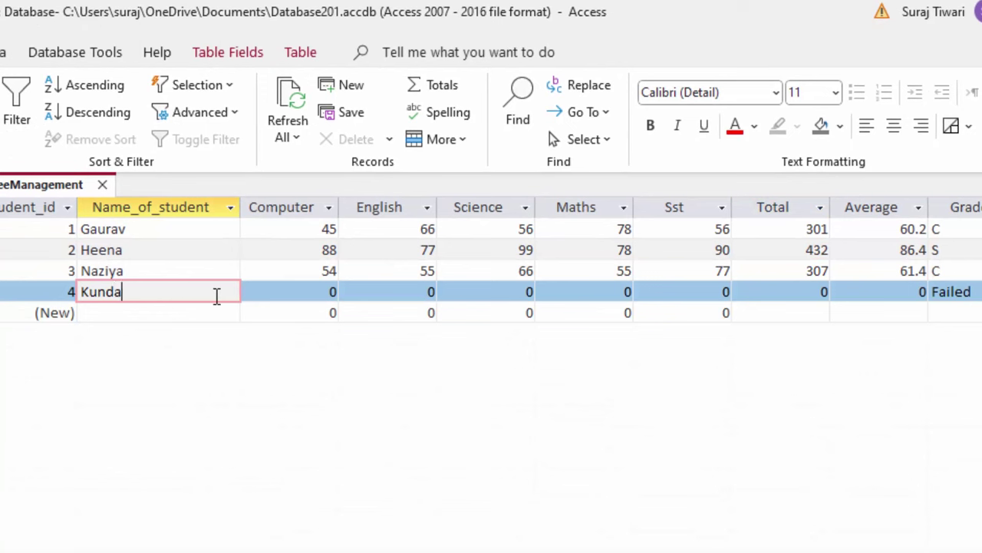
text(n)
key(Tab)
text(45)
key(Tab)
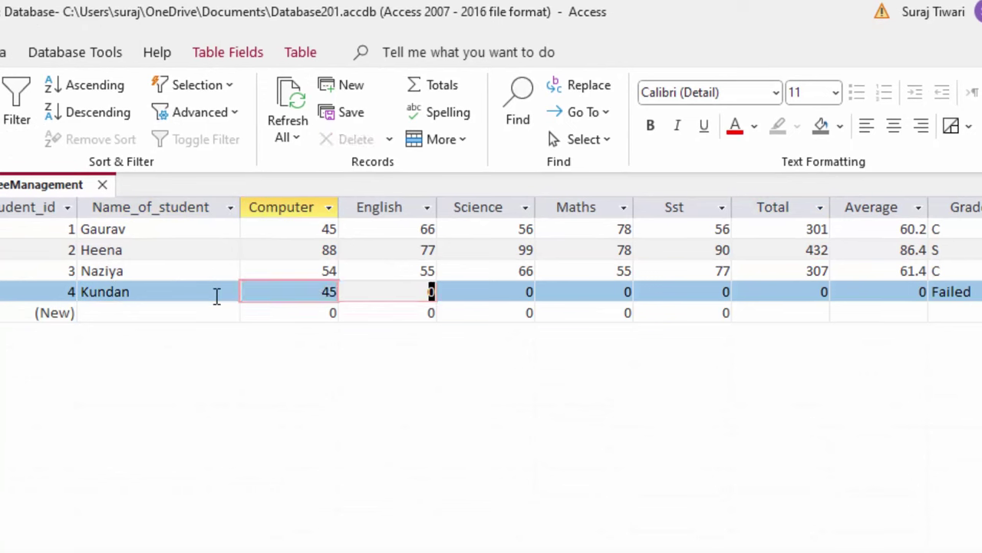
text(34)
key(Tab)
text(4)
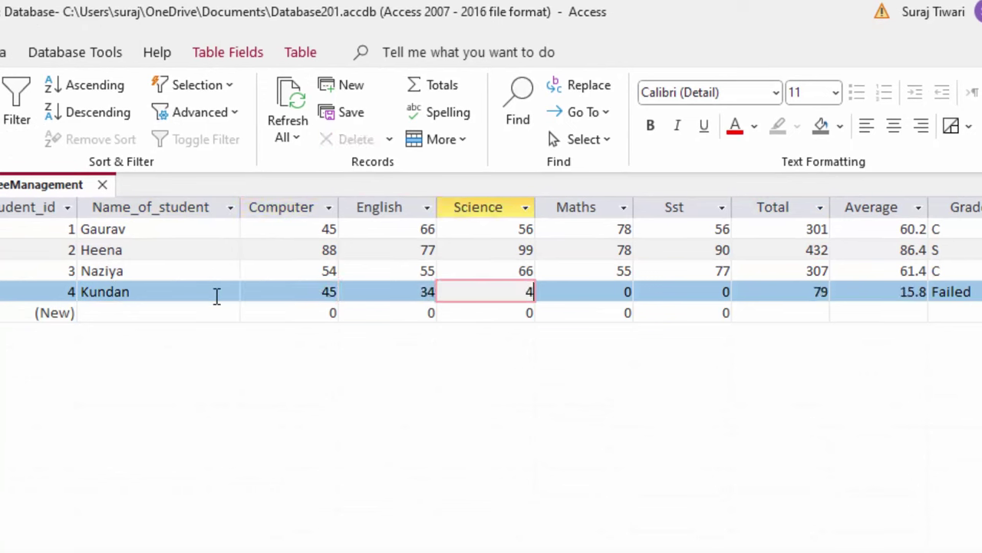
text(4)
key(Tab)
text(4)
key(Tab)
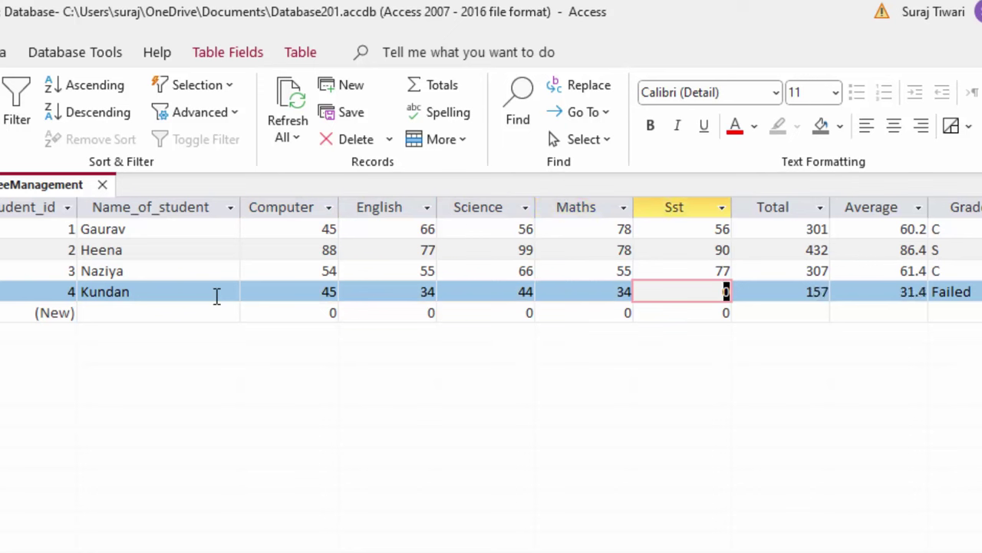
key(BackSpace)
text(34)
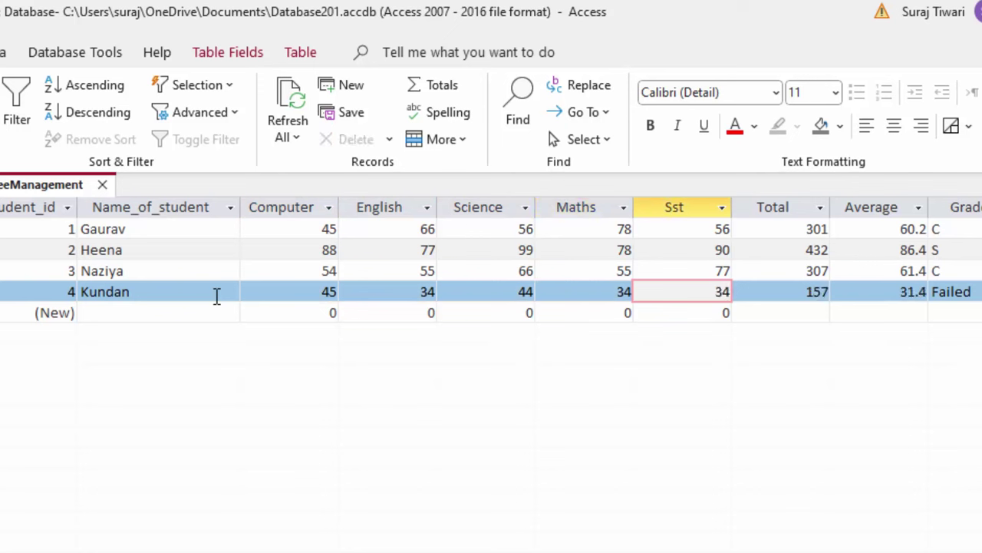
key(Tab)
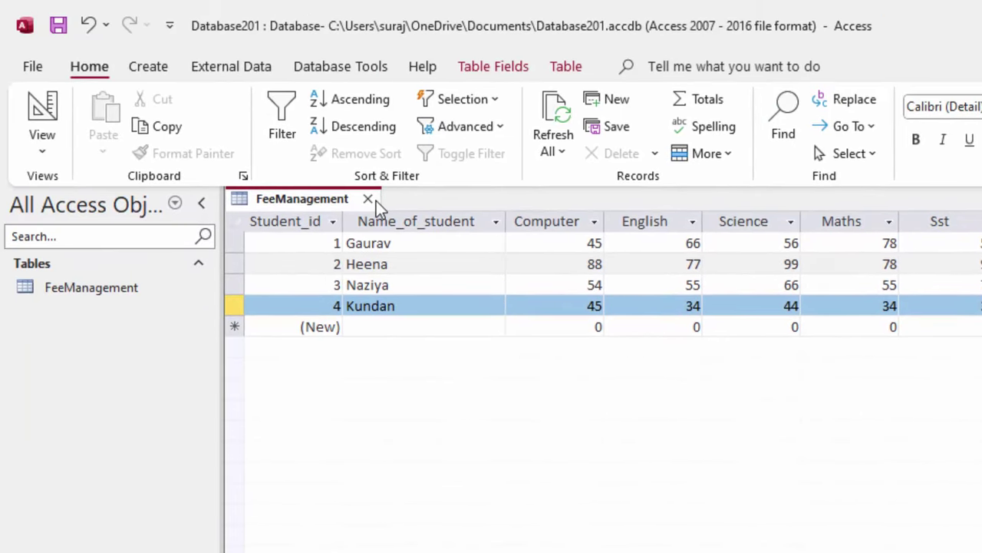
Step: Close the FeeManagement datasheet and rename the table to 'Result' in the navigation pane
click(367, 199)
drag(121, 300, 125, 301)
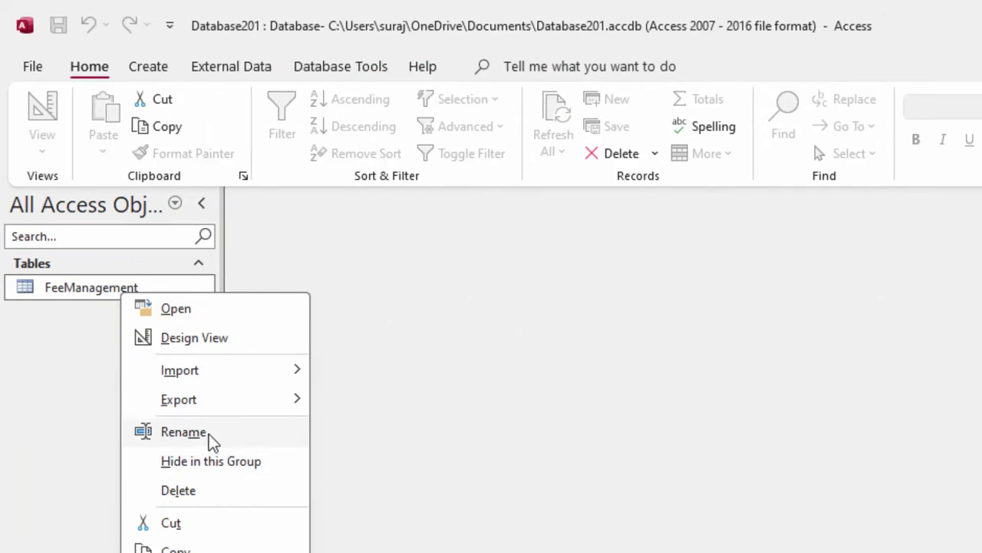
click(210, 432)
key(BackSpace)
text(Re)
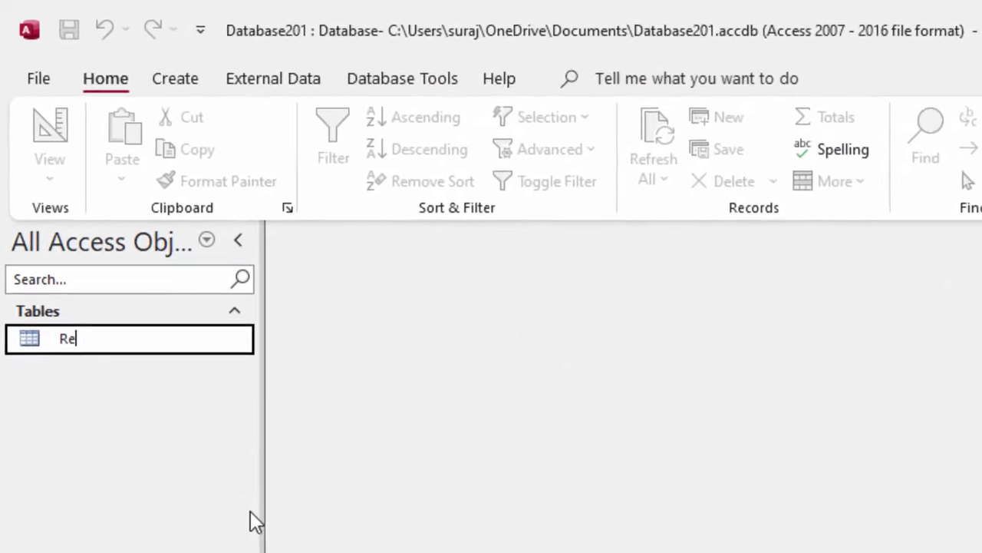
text(sult)
key(Return)
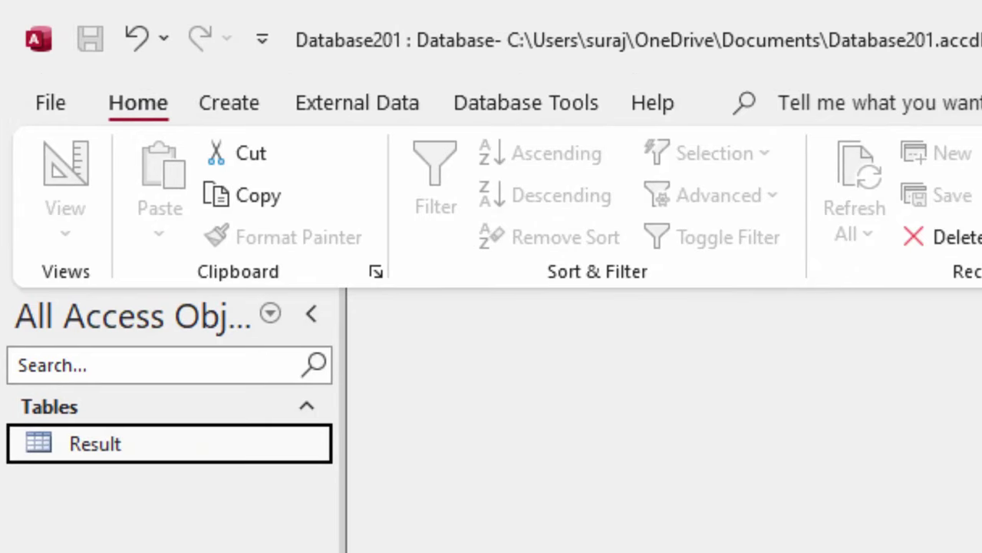
click(233, 102)
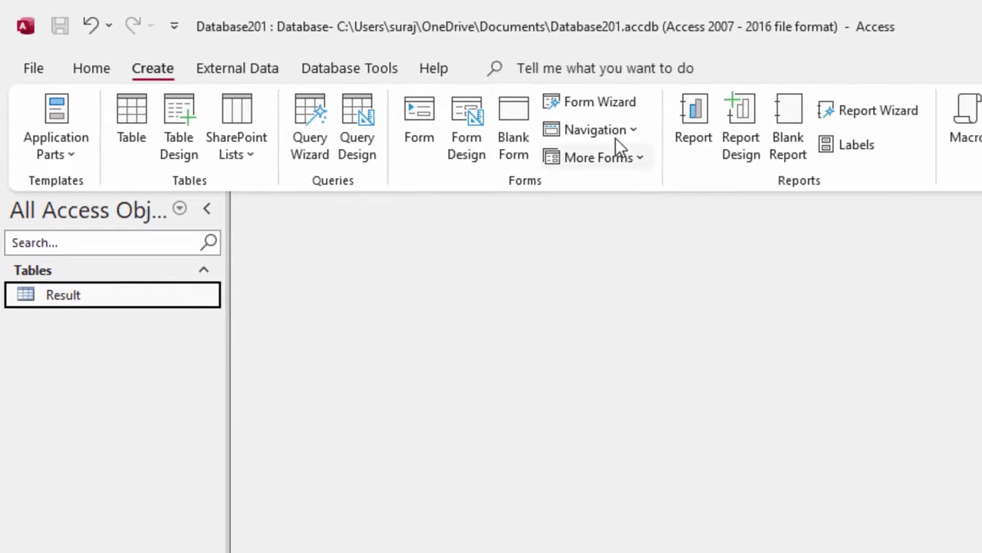
Step: Build a columnar Result form from all table fields with the Form Wizard, opening it in Design view
click(620, 108)
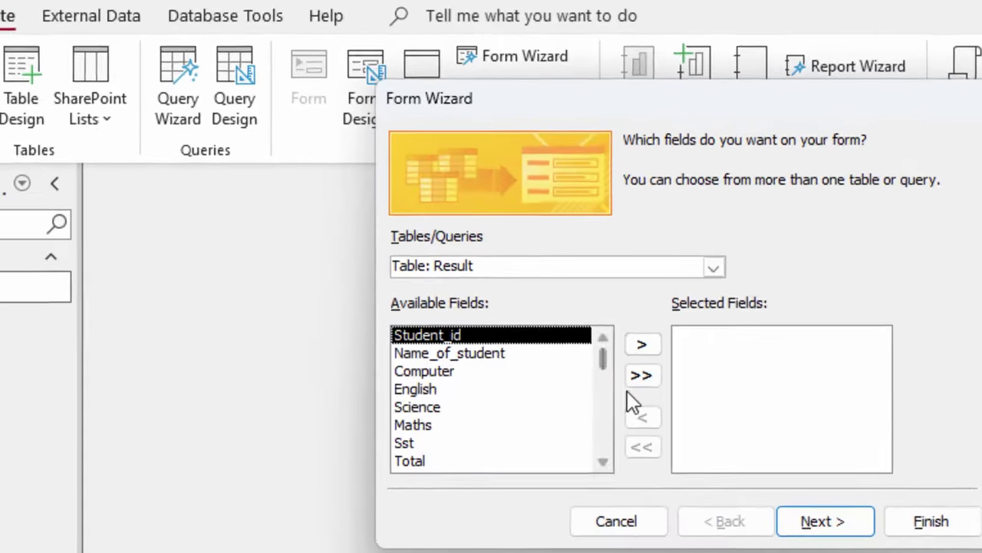
click(697, 368)
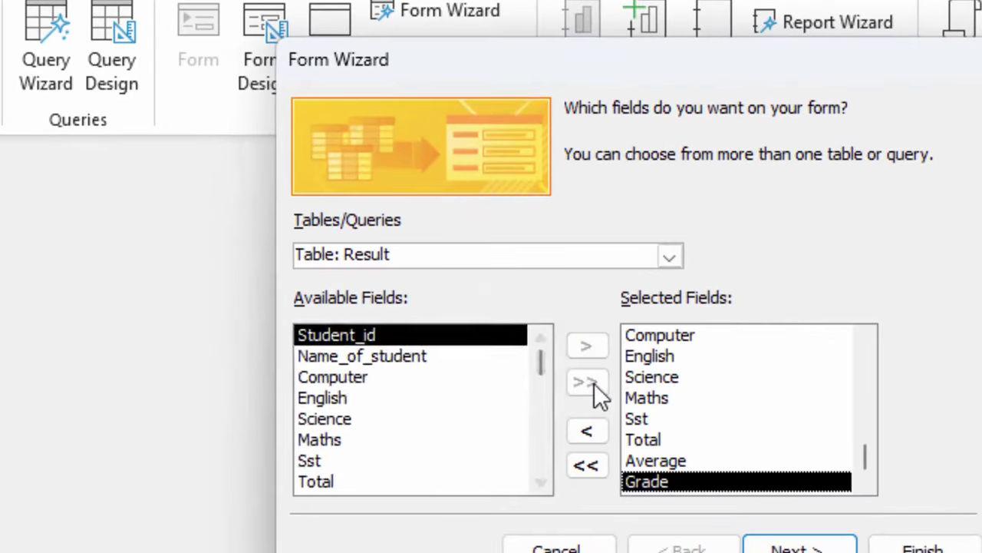
click(792, 546)
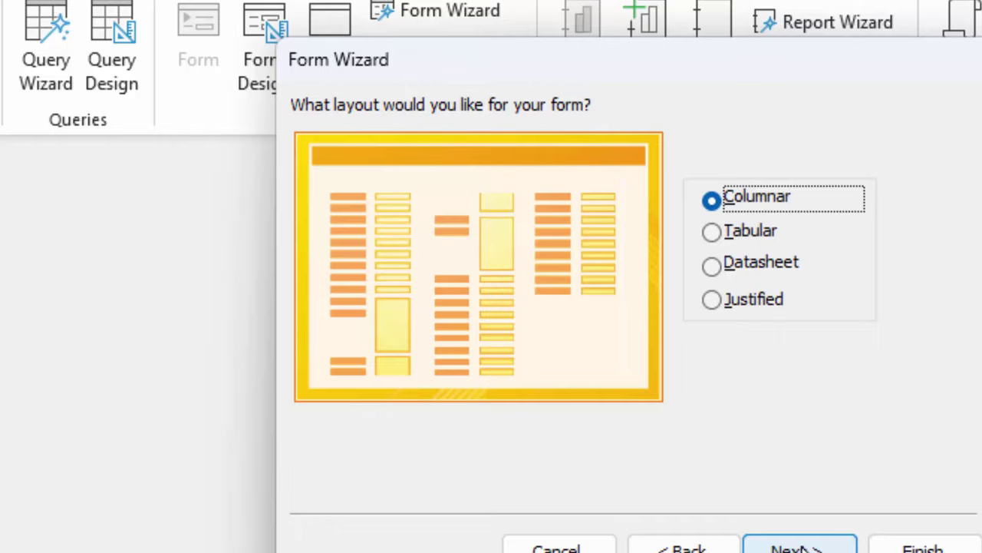
click(798, 548)
click(658, 390)
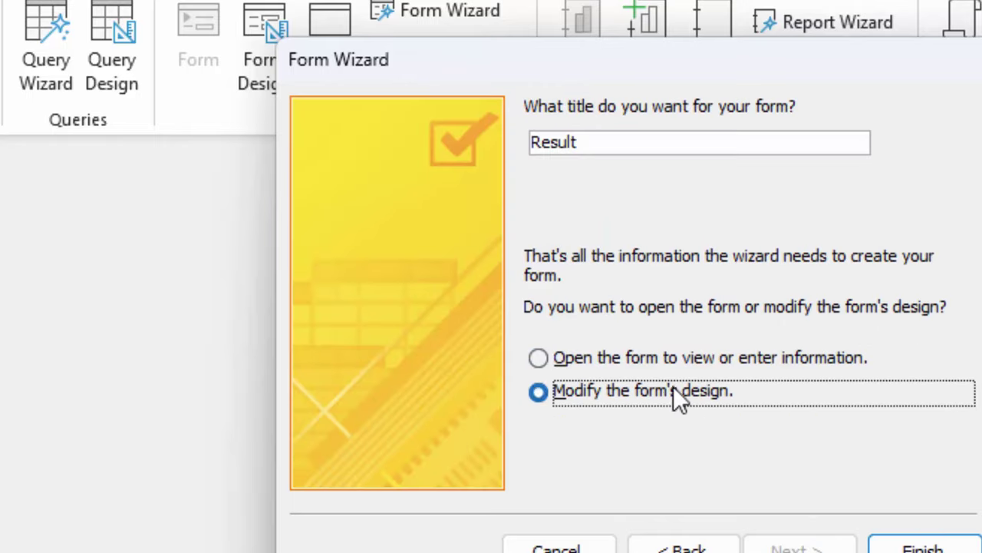
click(921, 547)
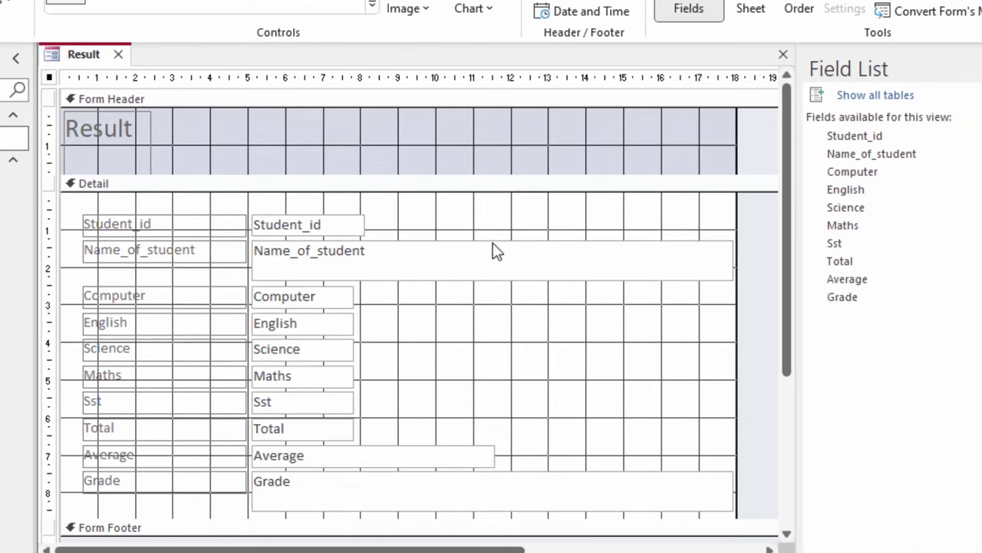
Step: Drag the right edges of the Name_of_student, Grade and Average text boxes left to narrow them
click(495, 250)
drag(730, 257, 388, 256)
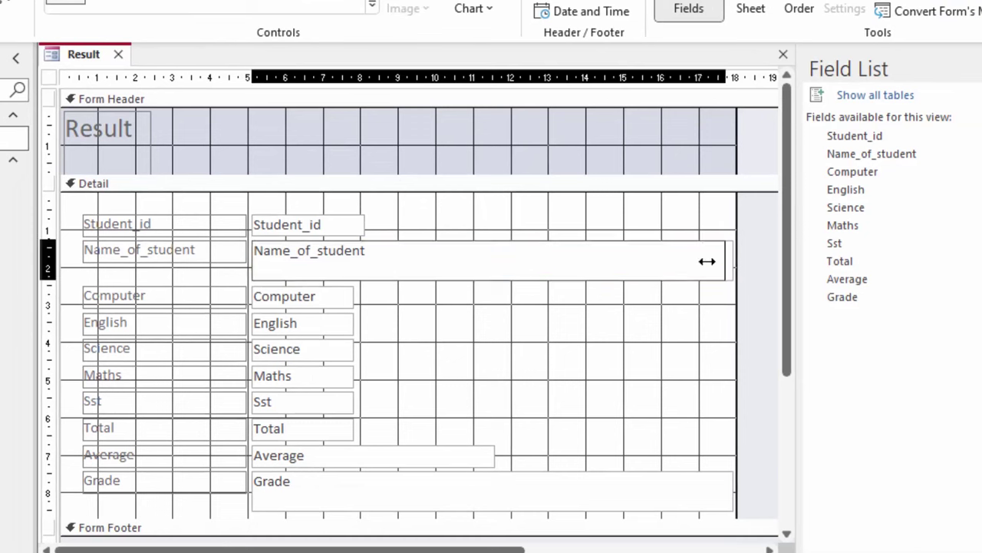
click(444, 510)
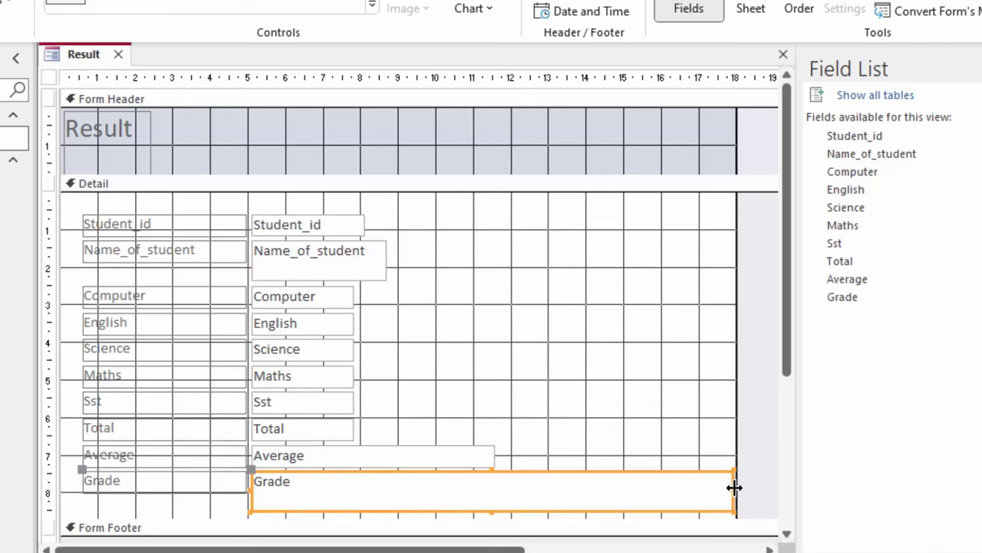
drag(735, 487, 418, 514)
click(457, 459)
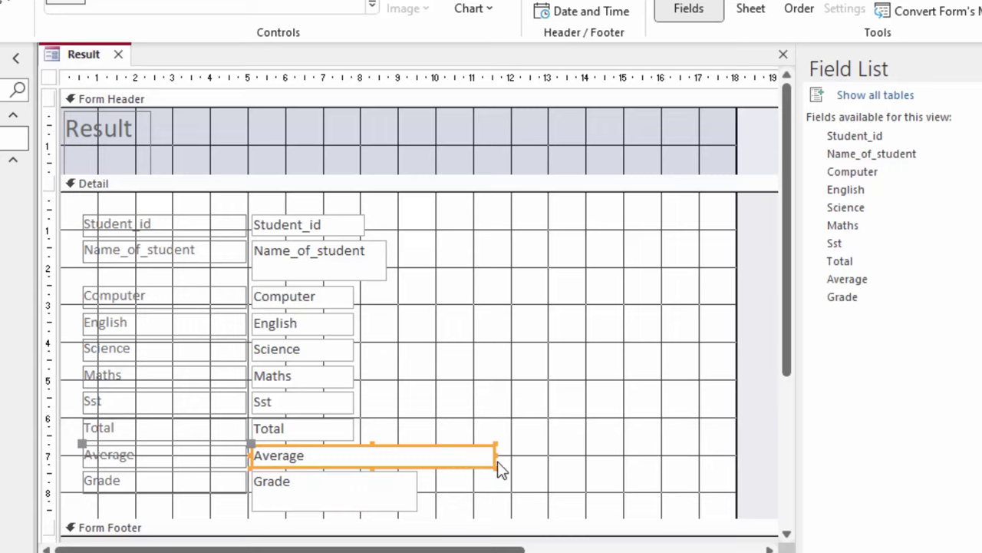
drag(495, 456, 375, 456)
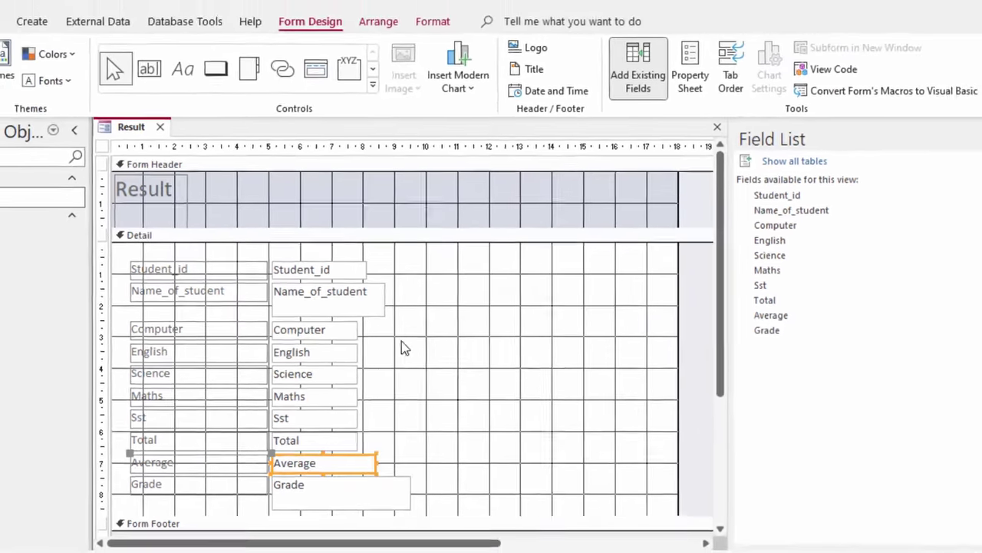
click(411, 328)
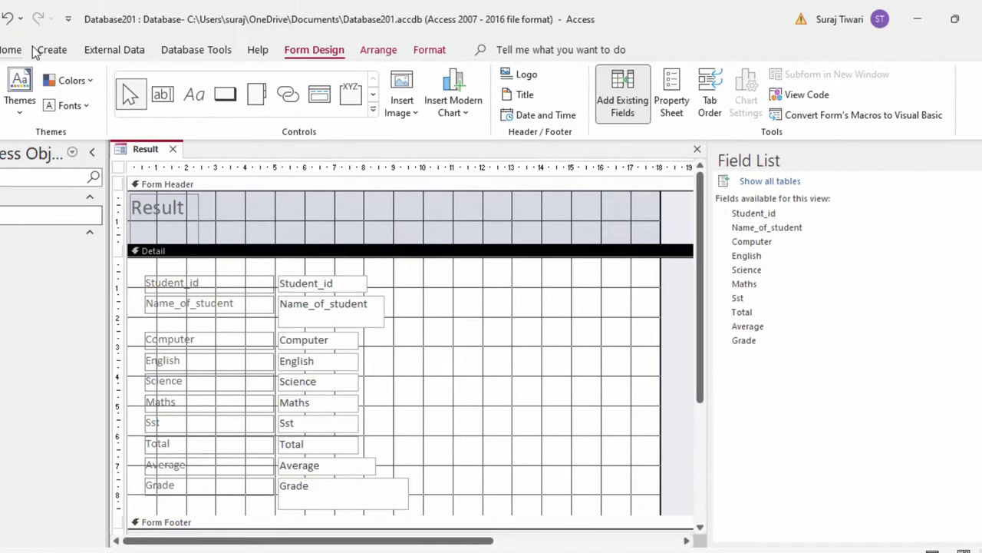
Step: Set the Detail section's background colour to a light peach swatch
click(14, 50)
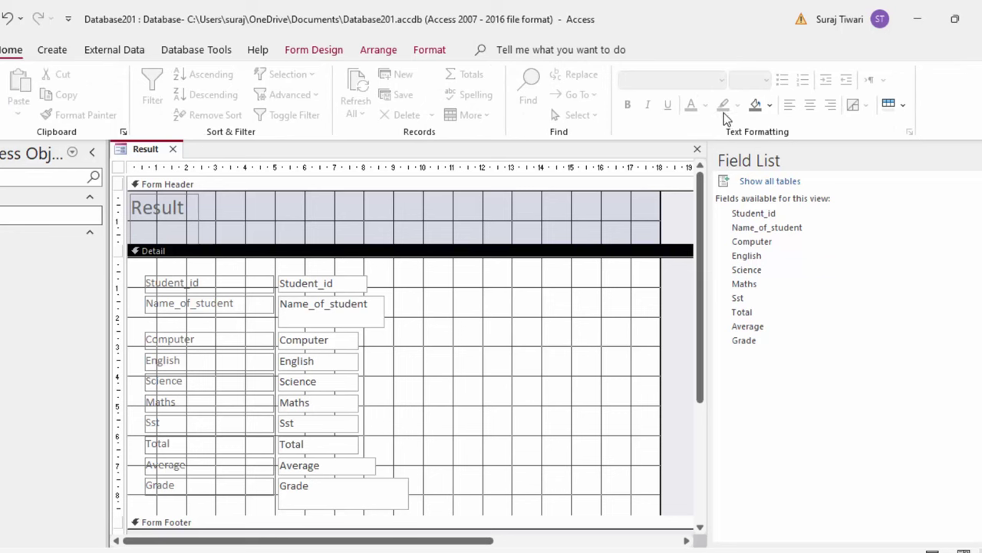
click(758, 108)
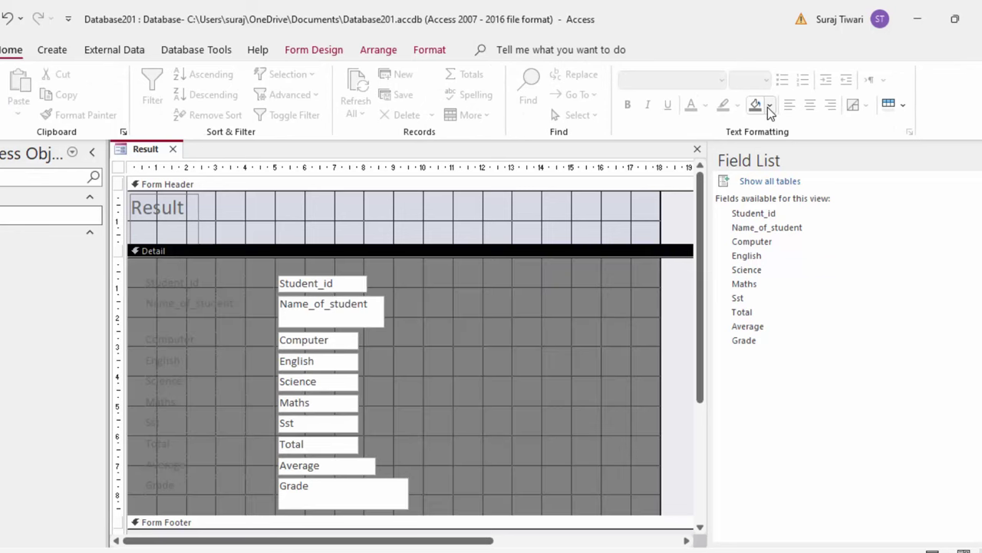
click(769, 106)
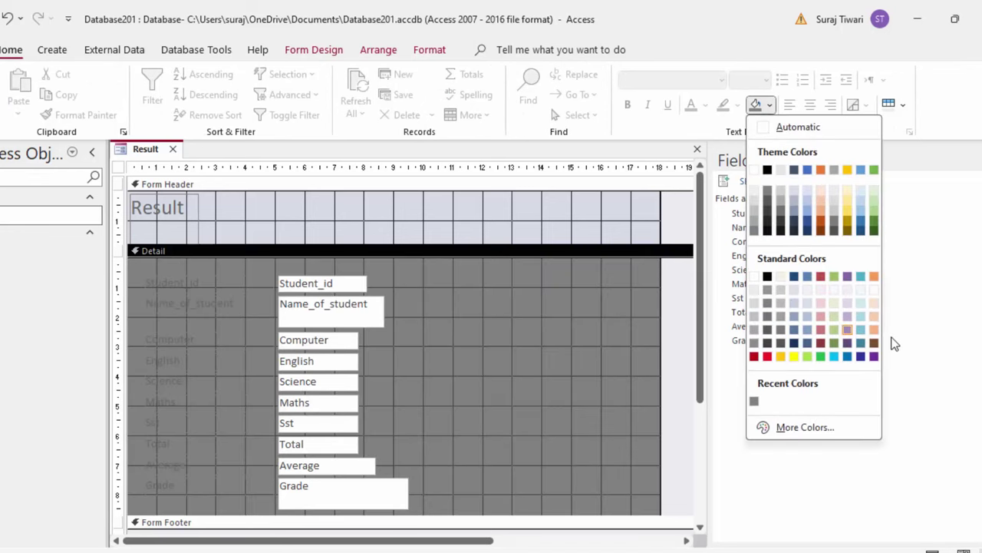
click(872, 317)
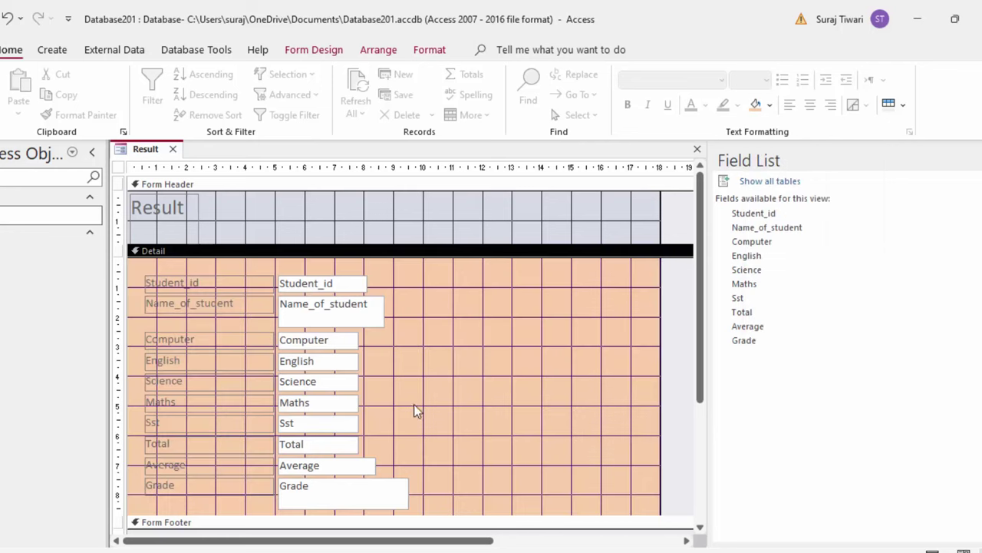
key(ctrl+a)
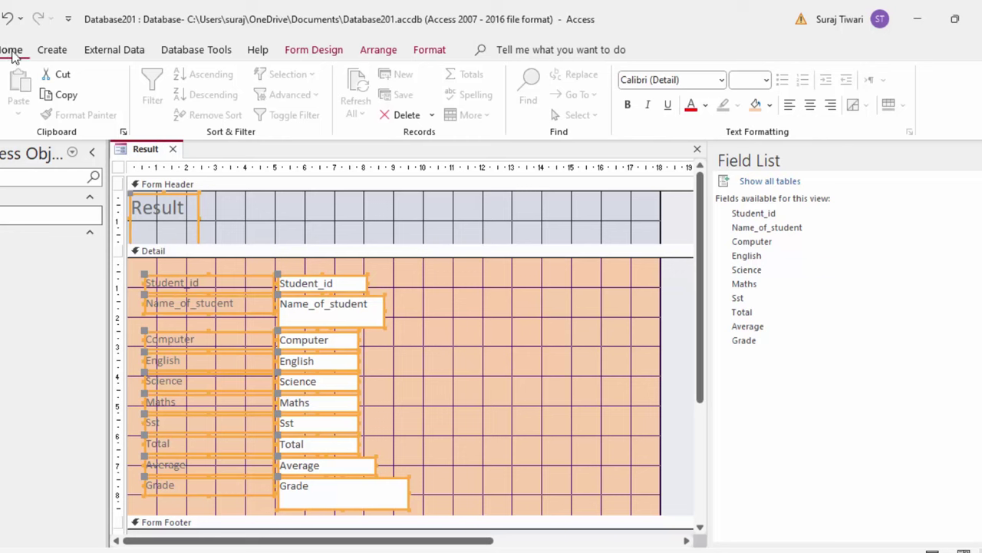
Step: Make all the form's control text black and bold
click(705, 105)
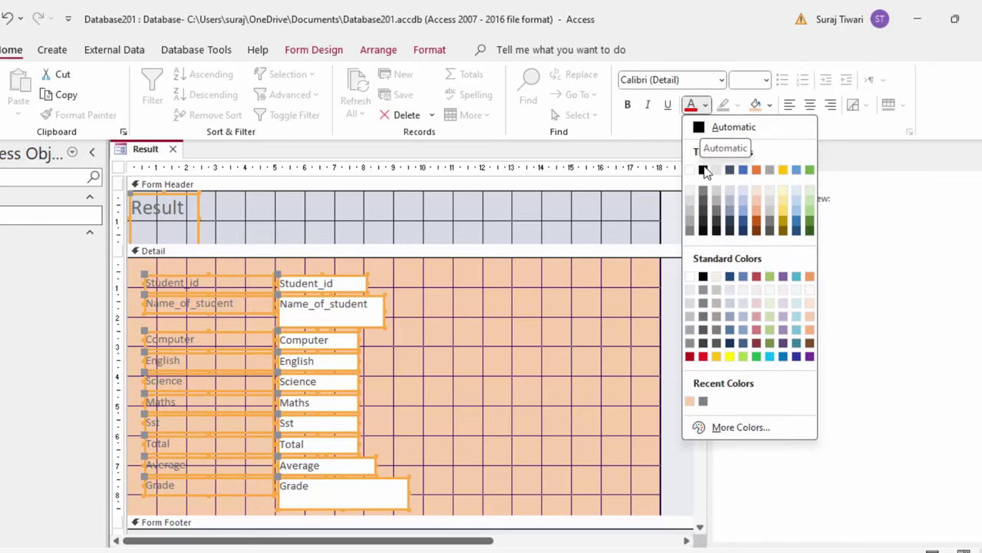
click(703, 127)
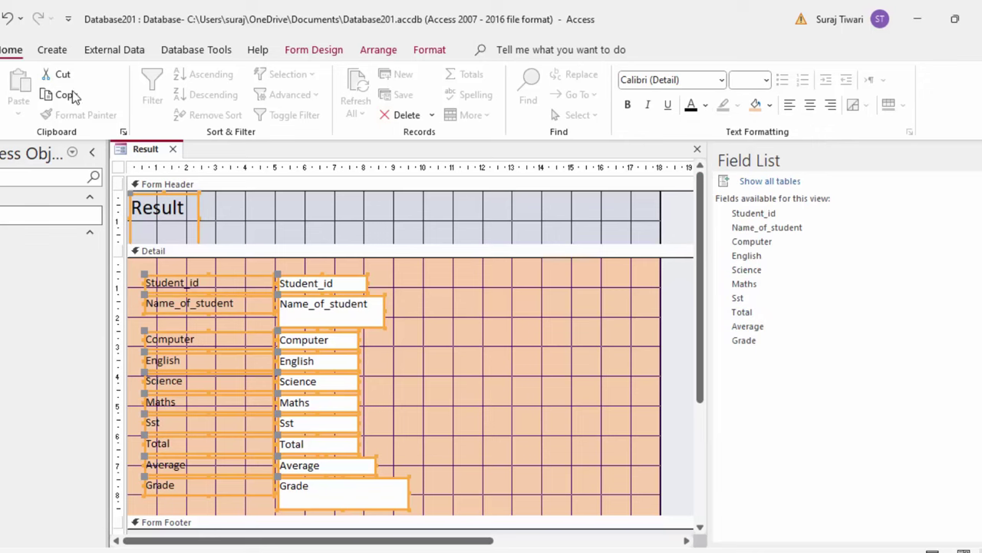
click(628, 107)
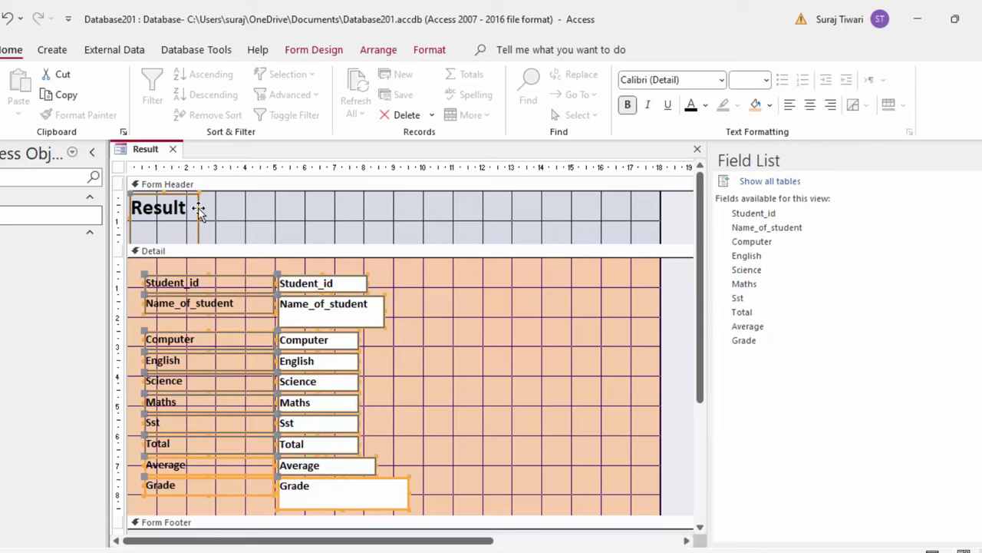
Step: Delete the Result title label from the form header, keeping the detail controls
key(Delete)
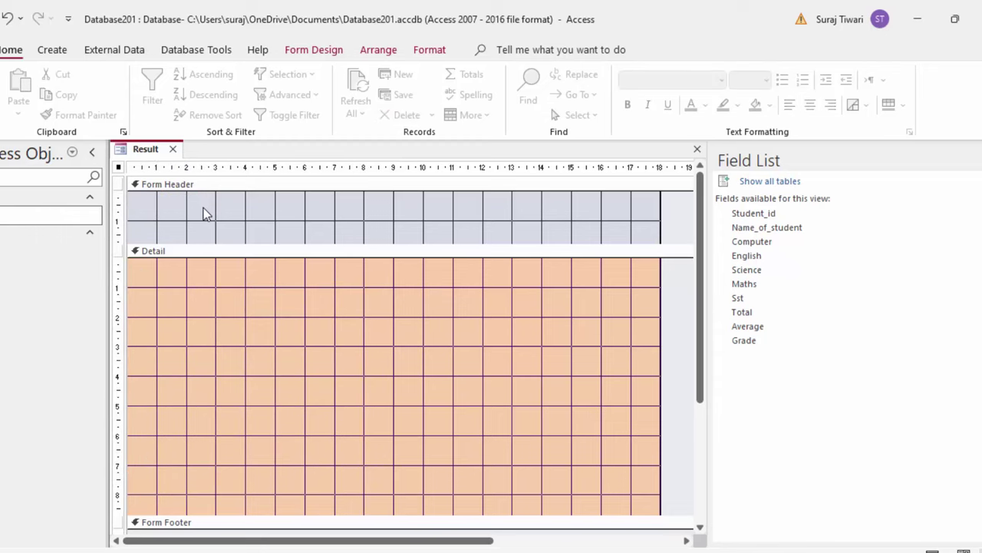
key(ctrl+z)
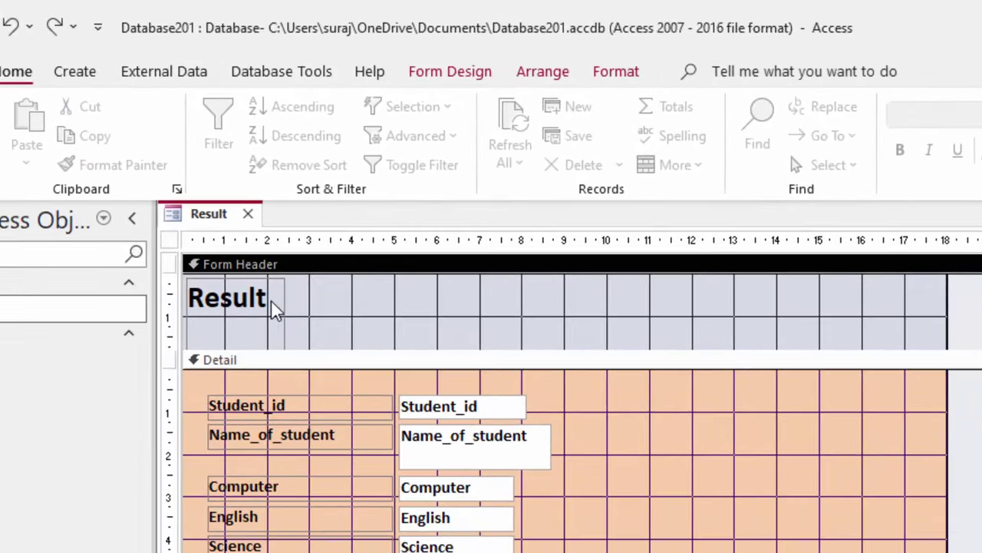
click(278, 301)
key(Delete)
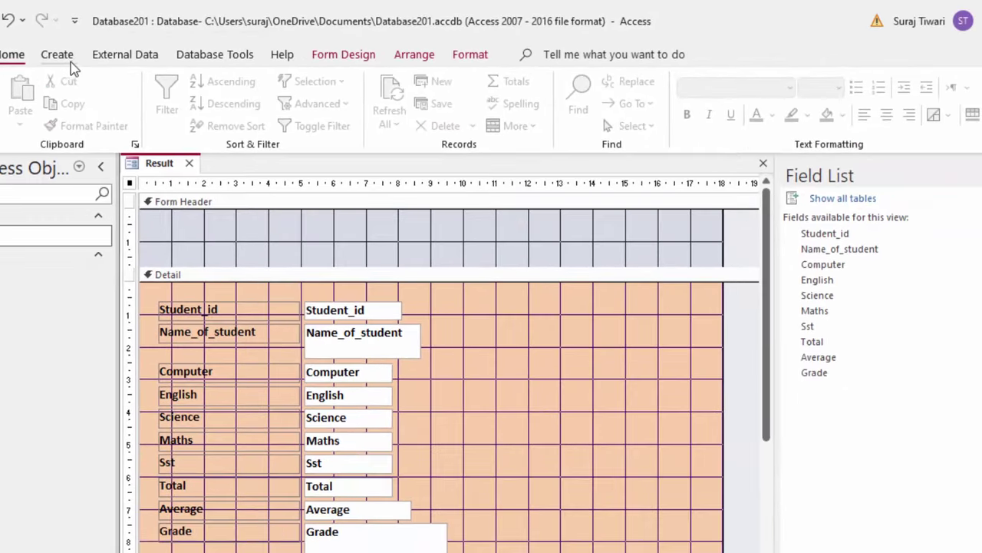
click(65, 65)
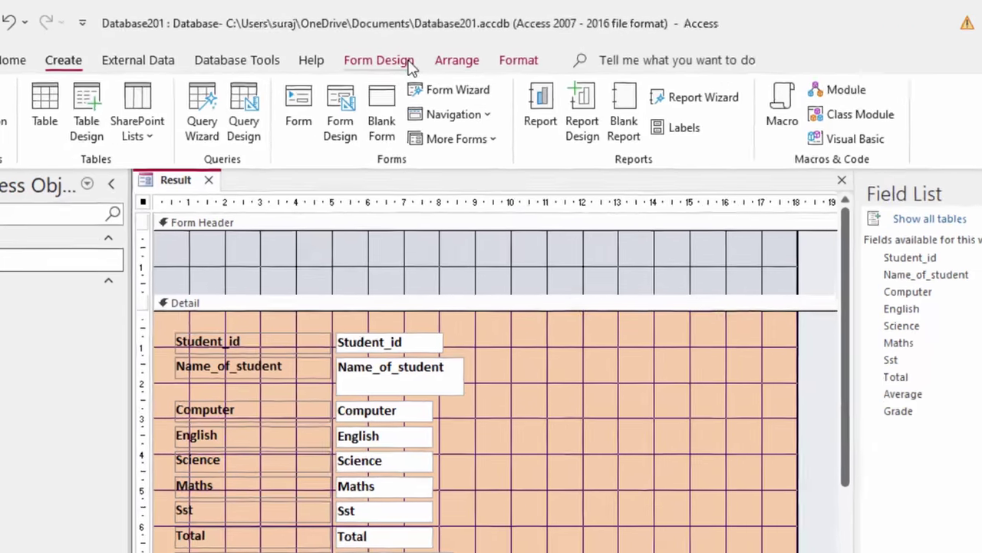
Step: Draw a 'Find a record' combo box in the header using Student_id, labelled Student_id
click(357, 54)
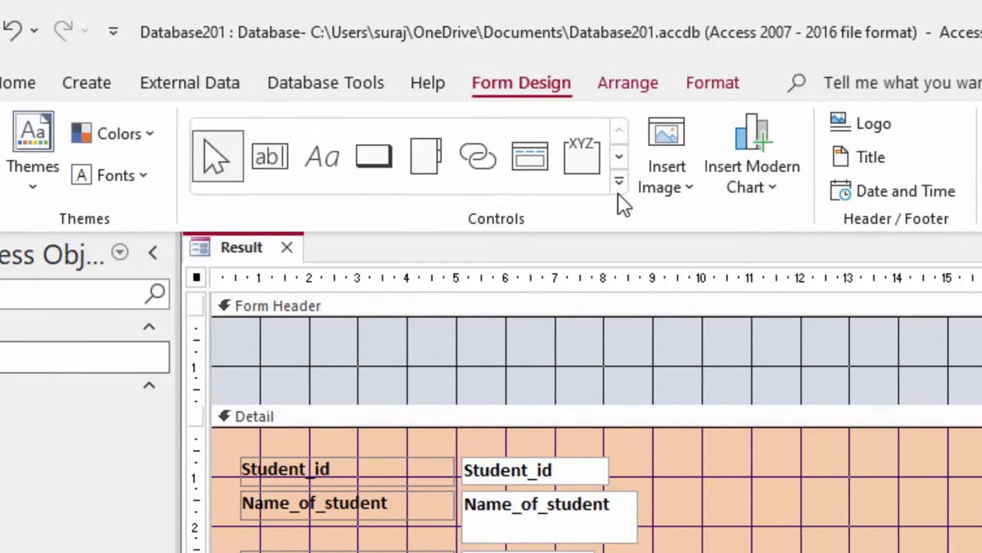
click(619, 185)
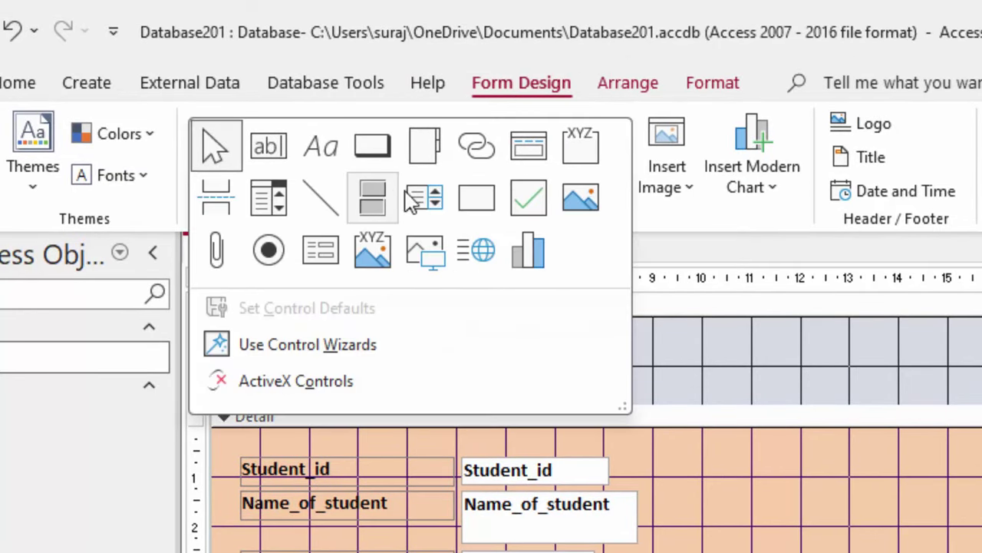
click(273, 192)
drag(452, 323, 680, 359)
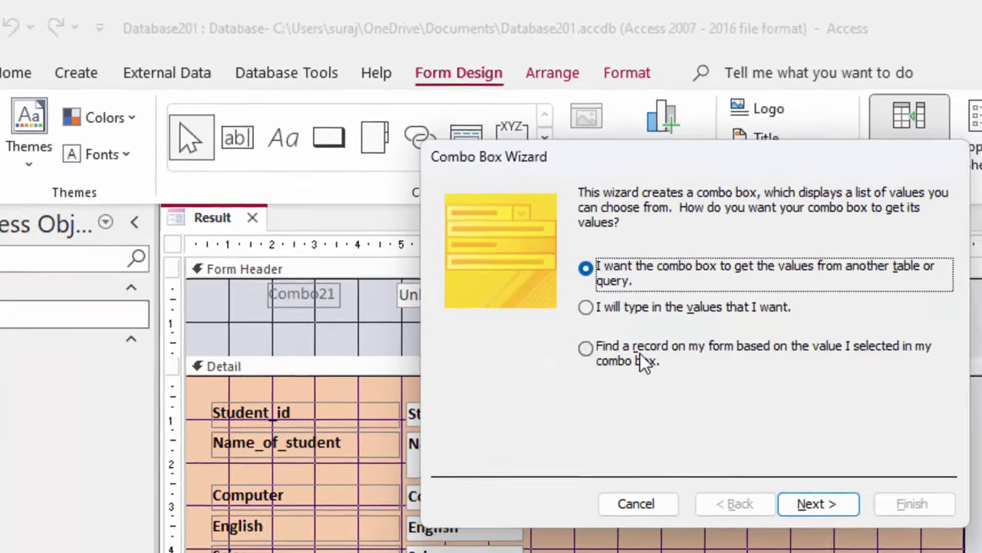
click(643, 361)
click(817, 503)
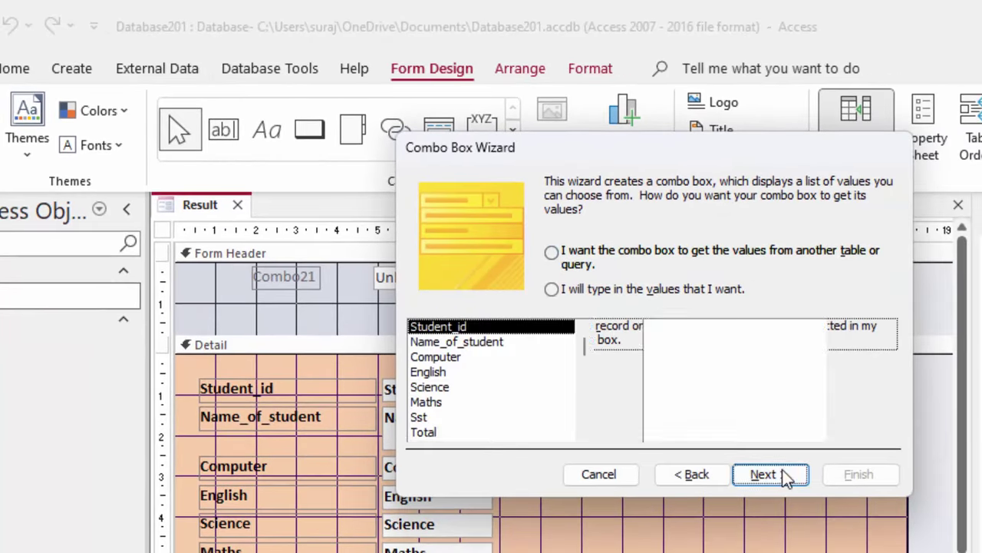
click(618, 334)
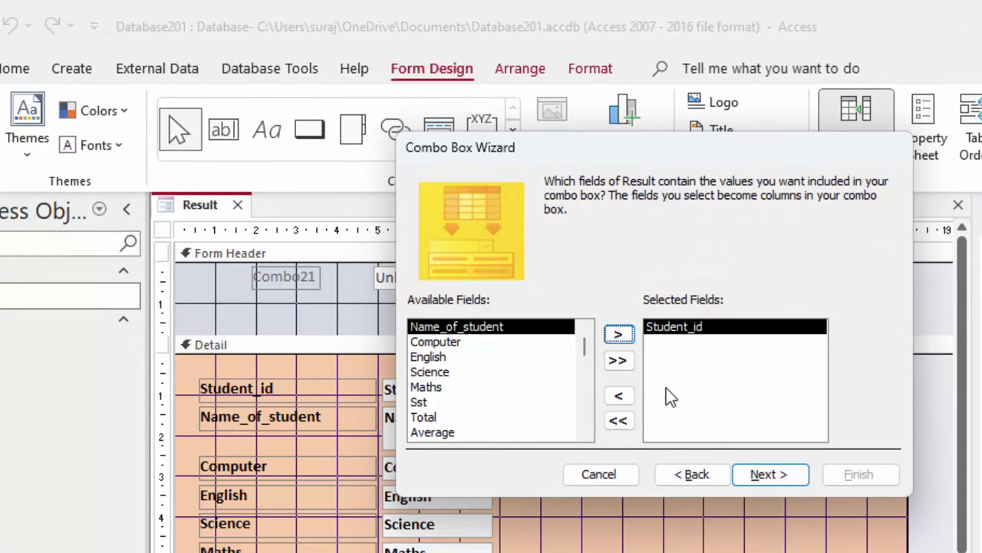
click(778, 474)
click(779, 474)
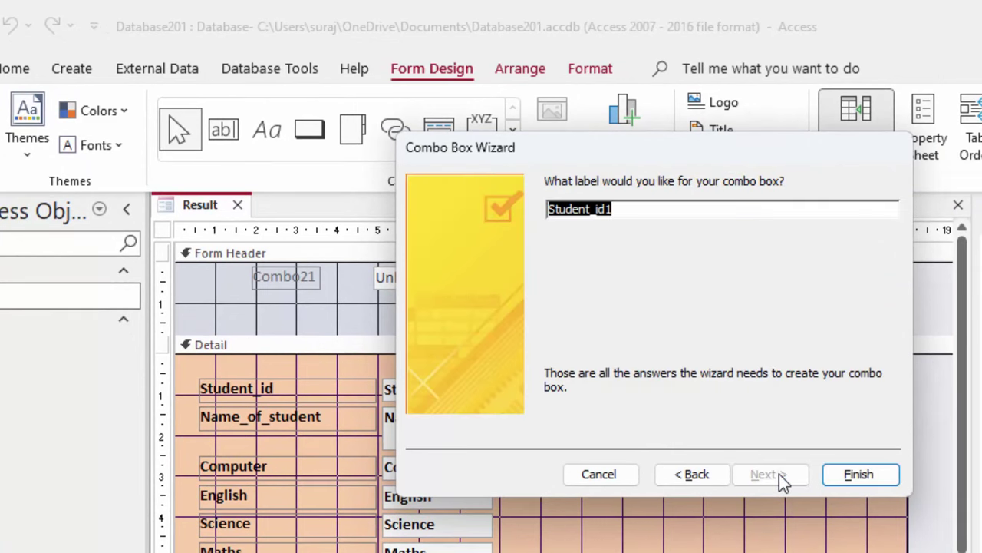
click(631, 209)
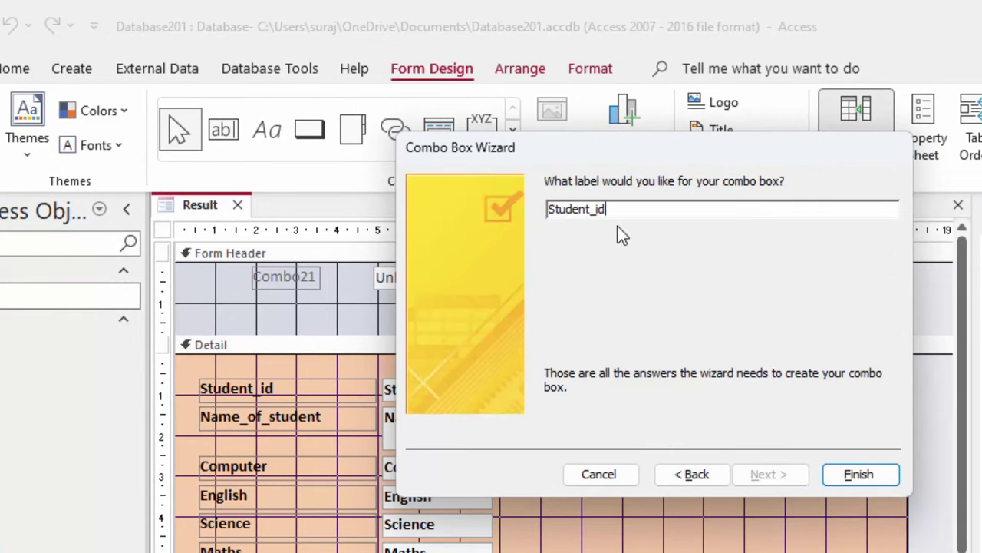
click(860, 476)
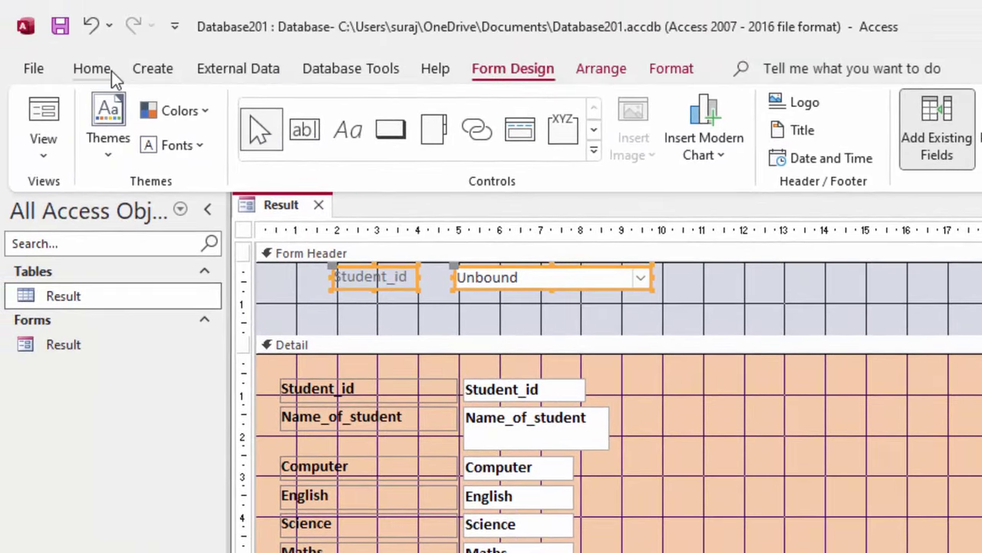
Step: Apply bold to the Student_id label and combo box in the form header
click(113, 71)
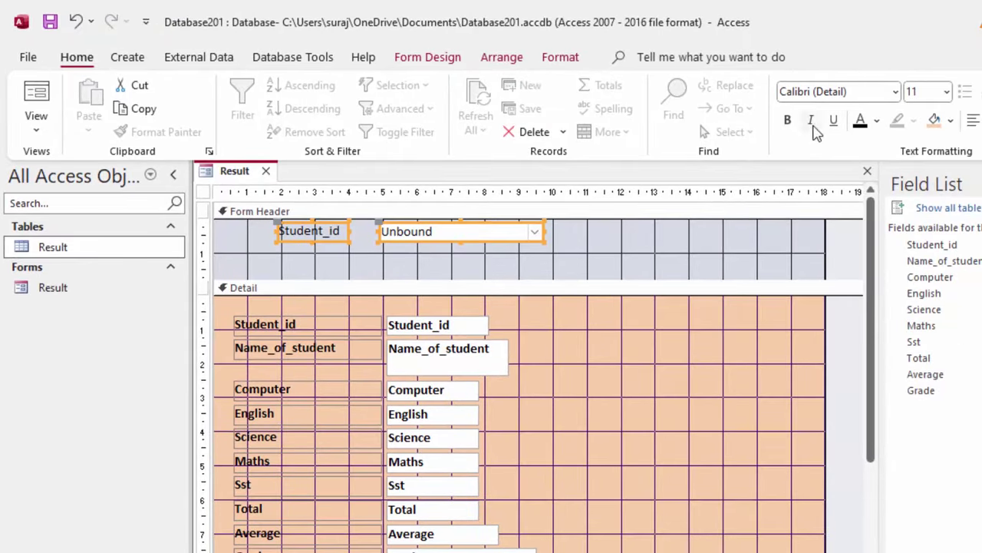
click(787, 121)
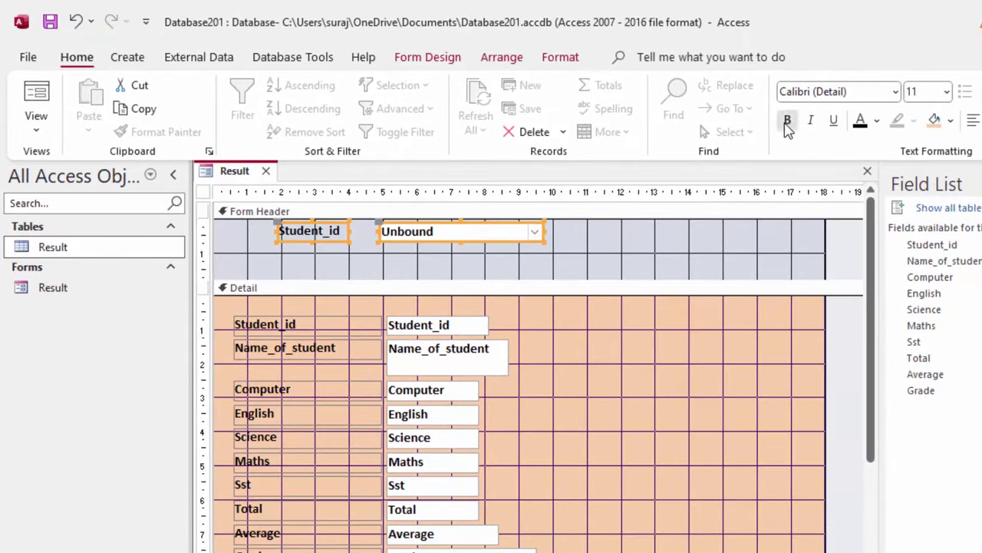
scroll(648, 515, down, 3)
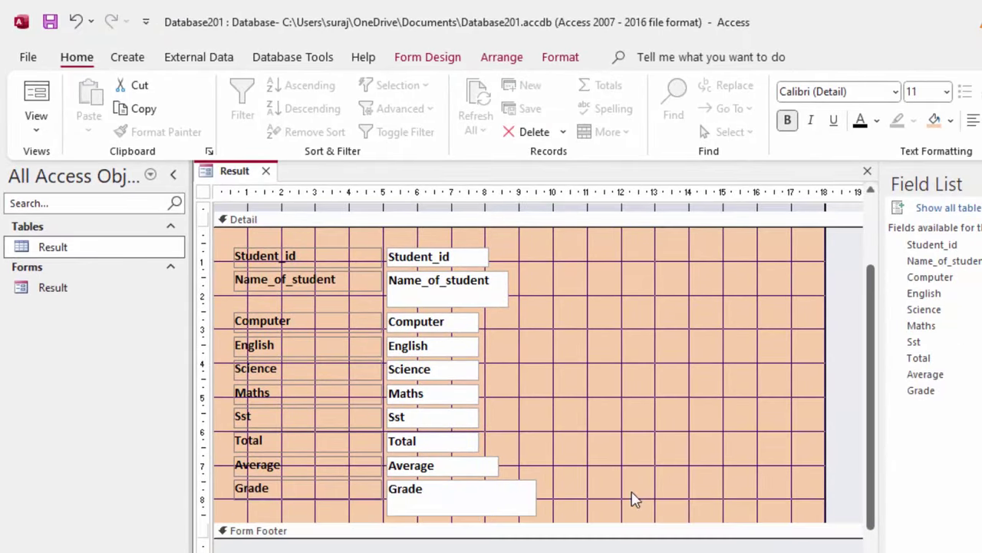
Step: In Form View, page through records, then pick Student_id 4 (Total 191, Average 38.2, Failed)
click(41, 91)
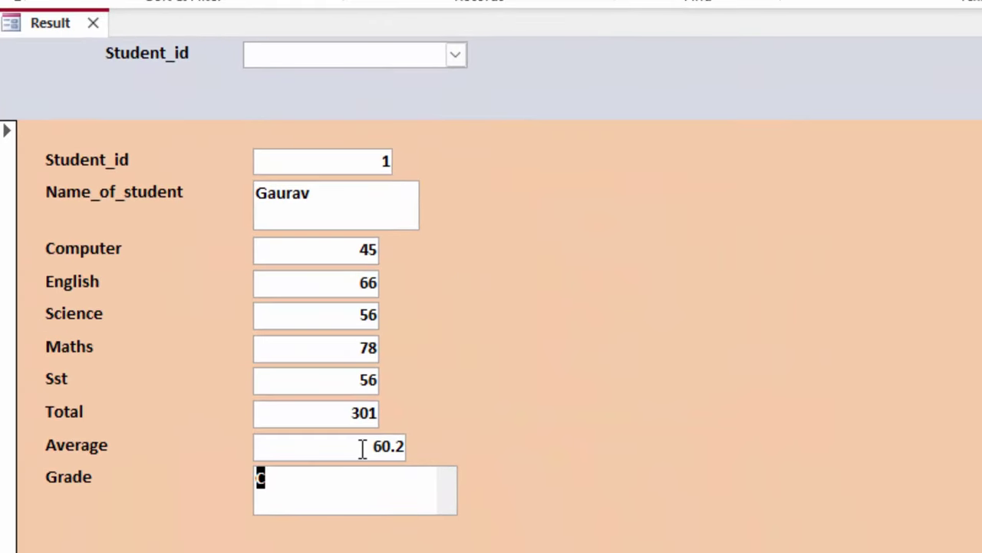
key(Page_Down)
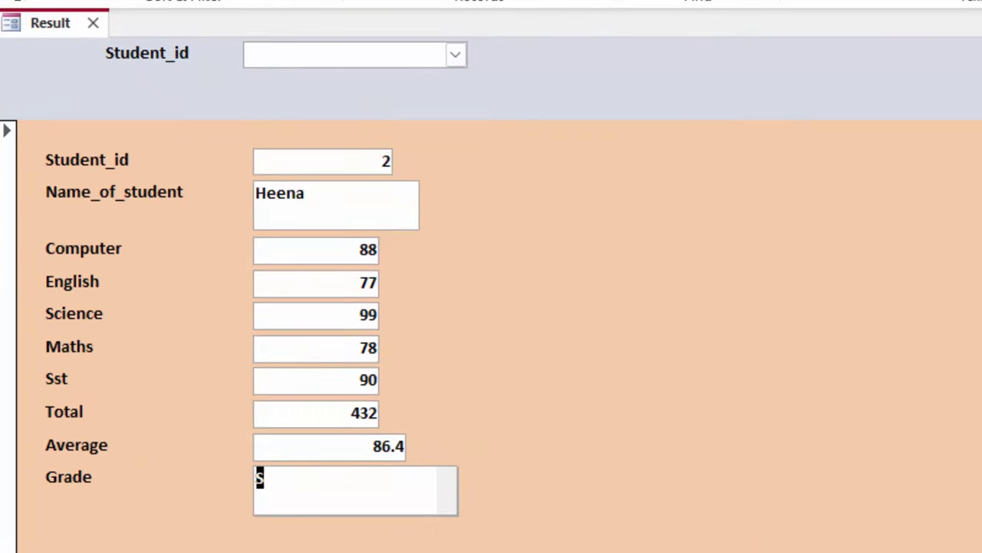
key(Page_Down)
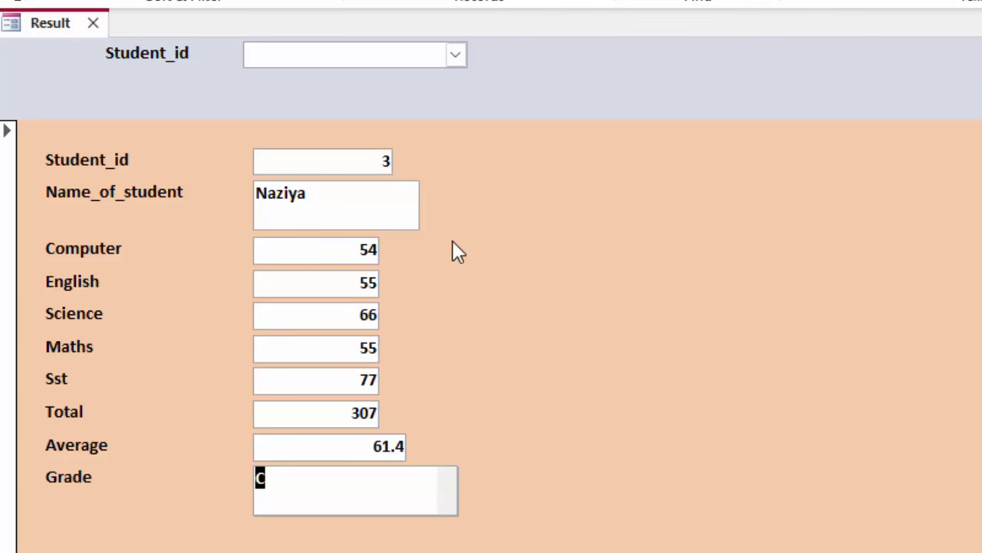
click(455, 55)
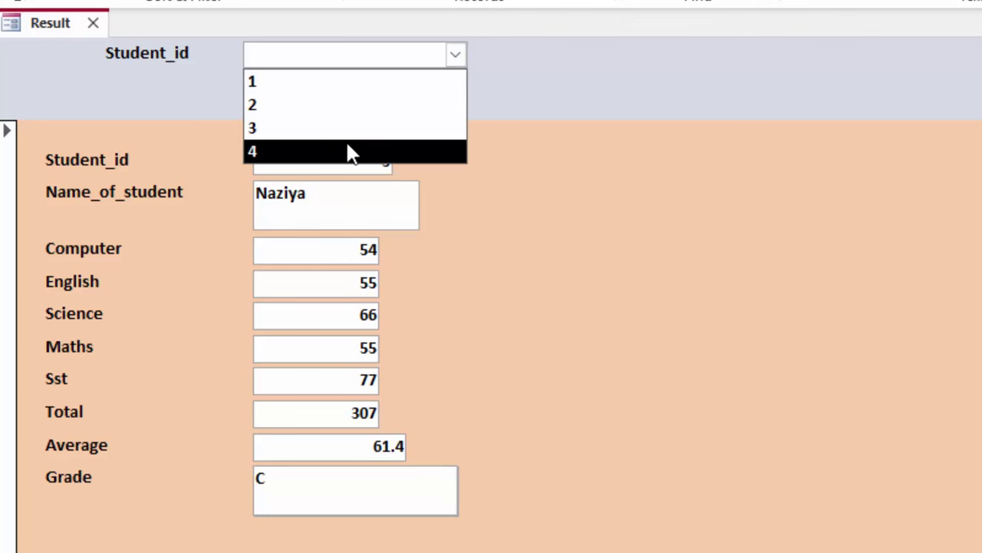
click(349, 150)
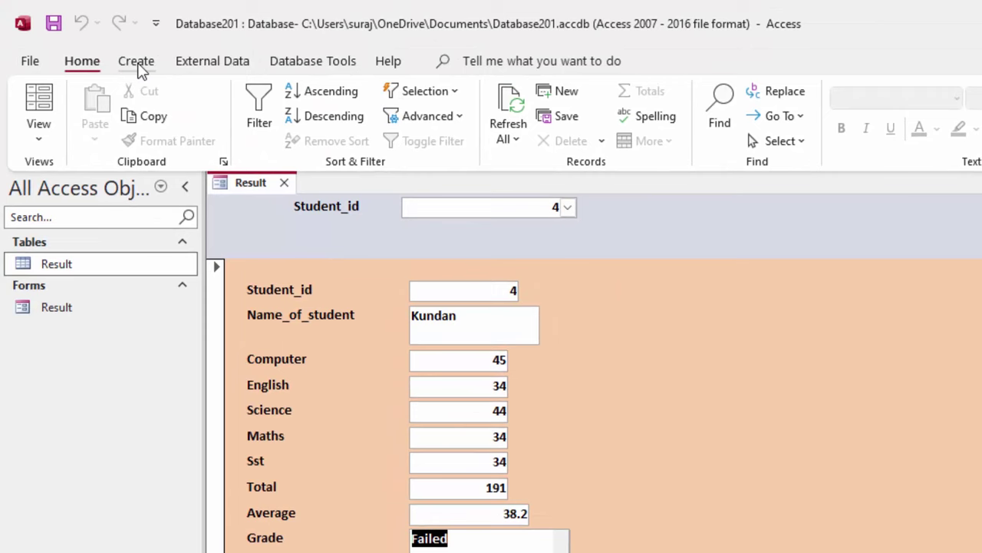
click(141, 71)
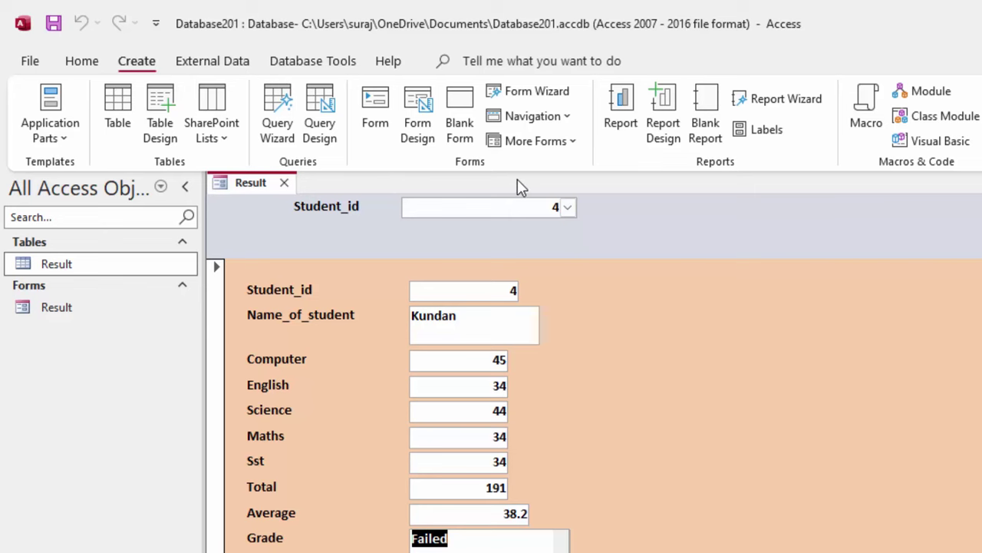
Step: Create a ReportQ detail query with all Result fields using the Simple Query Wizard
click(277, 115)
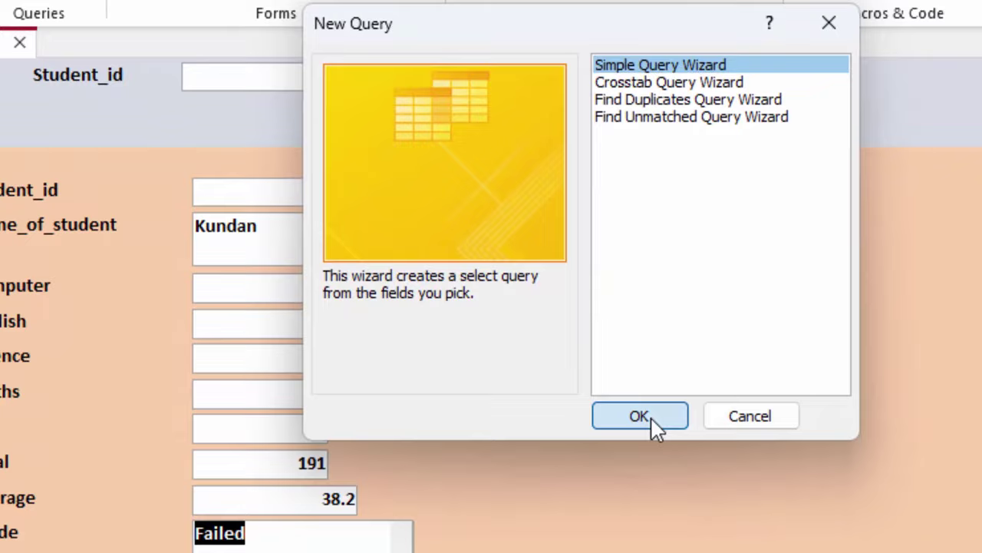
click(673, 433)
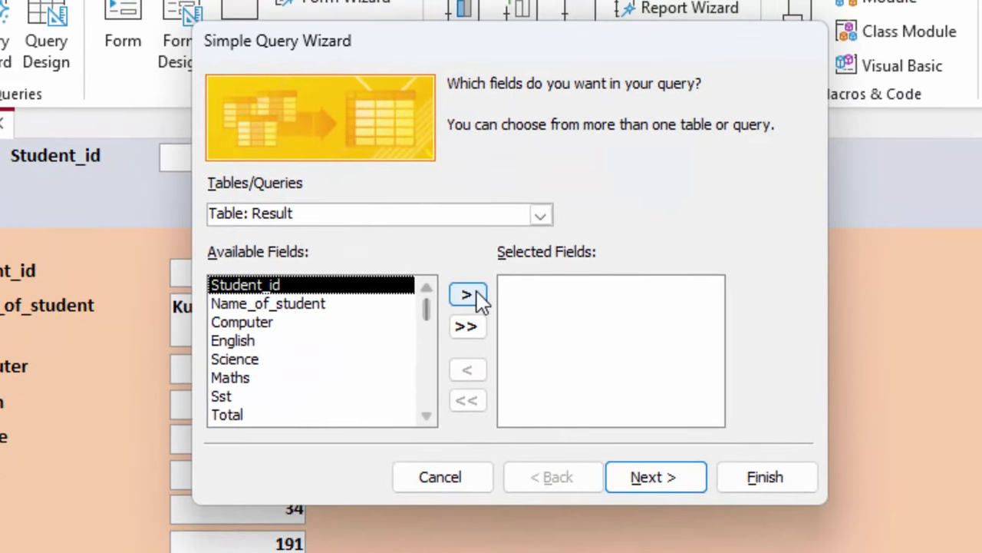
click(471, 340)
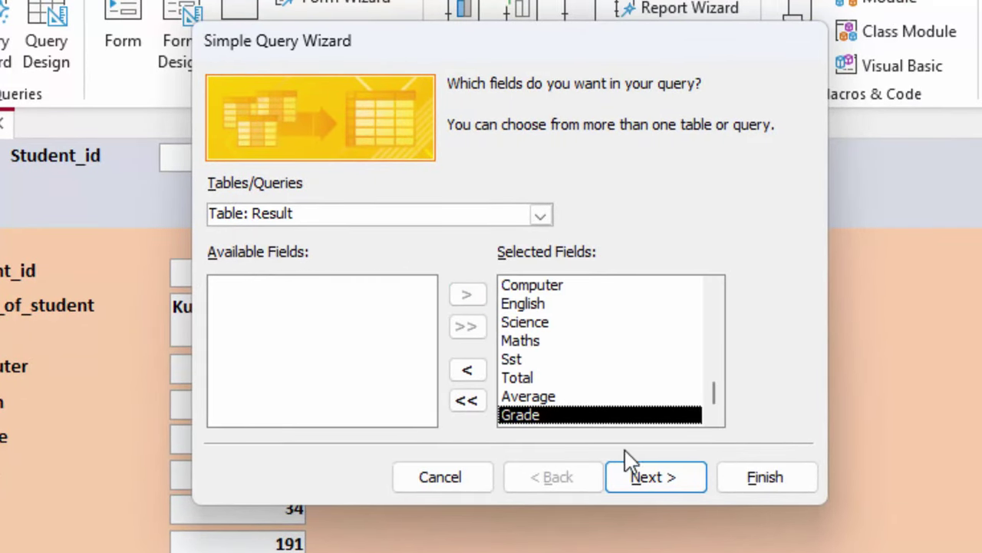
click(636, 484)
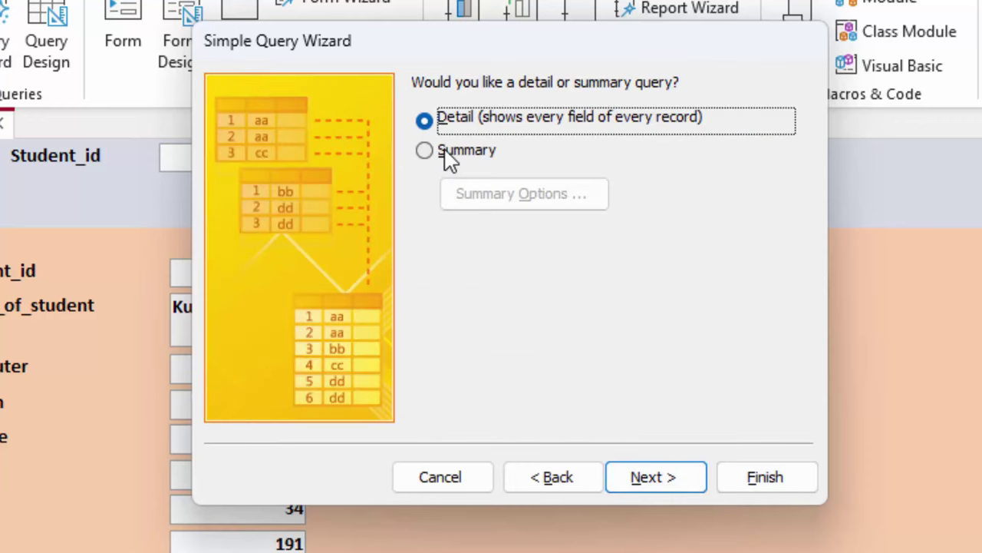
click(445, 151)
click(476, 116)
click(664, 470)
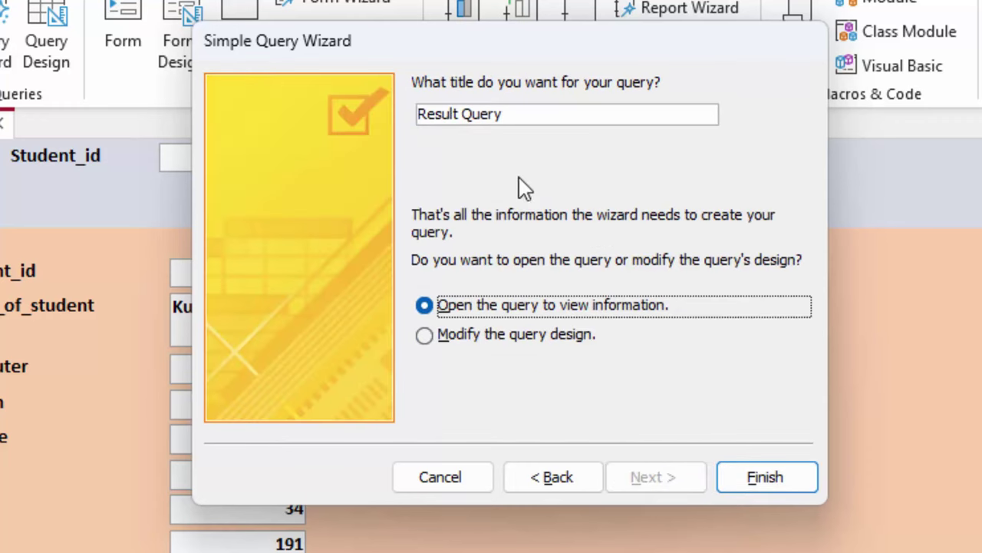
drag(517, 116, 321, 93)
key(BackSpace)
text(ReportQ)
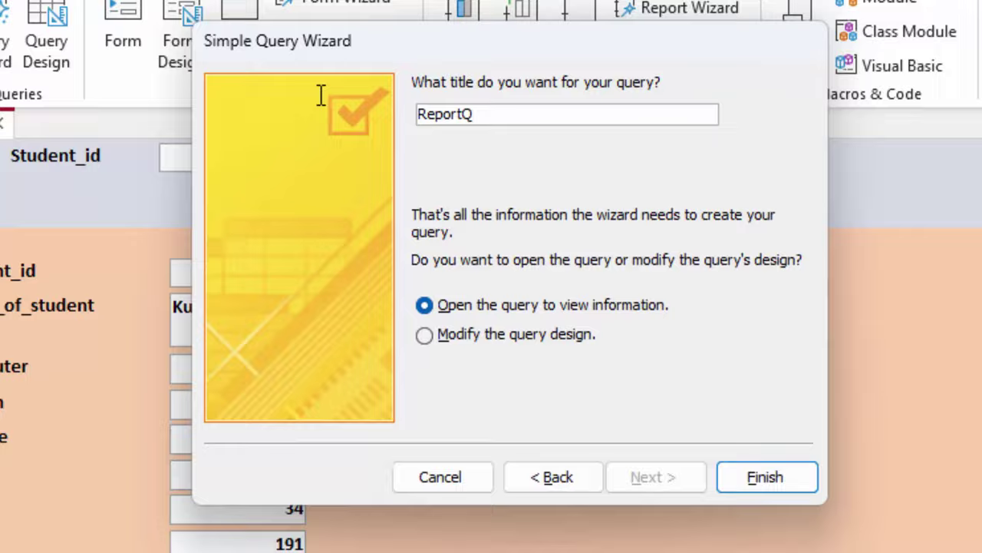
key(Return)
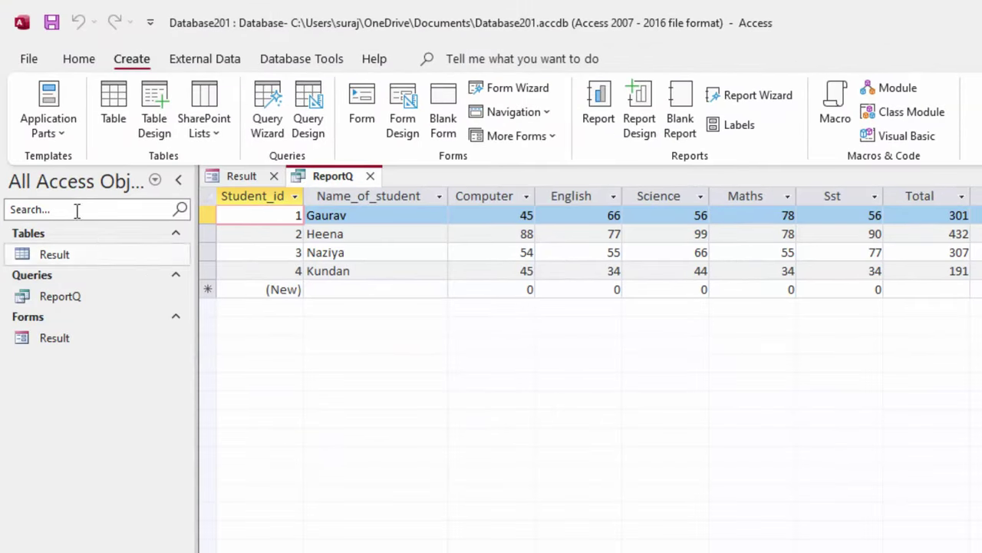
Step: Set ReportQ's Student_id criterion to [Forms]![Result]![Student_id], then save and close the query
click(79, 59)
click(37, 127)
click(97, 247)
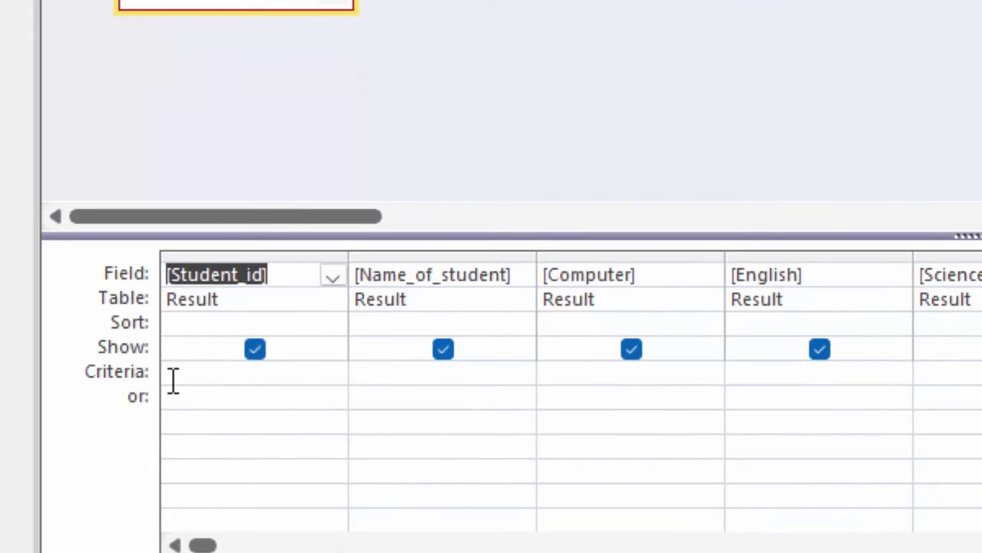
click(173, 379)
text([F)
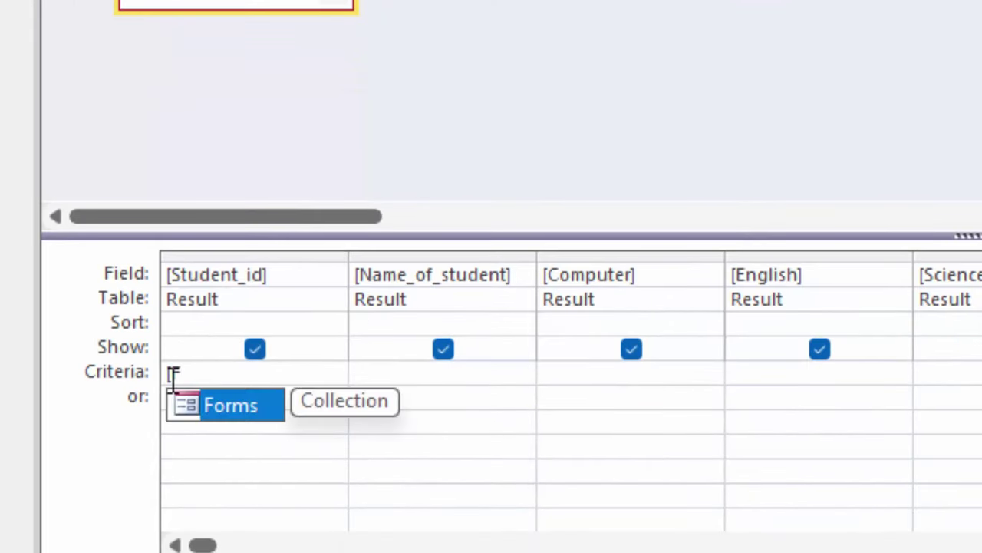
key(Tab)
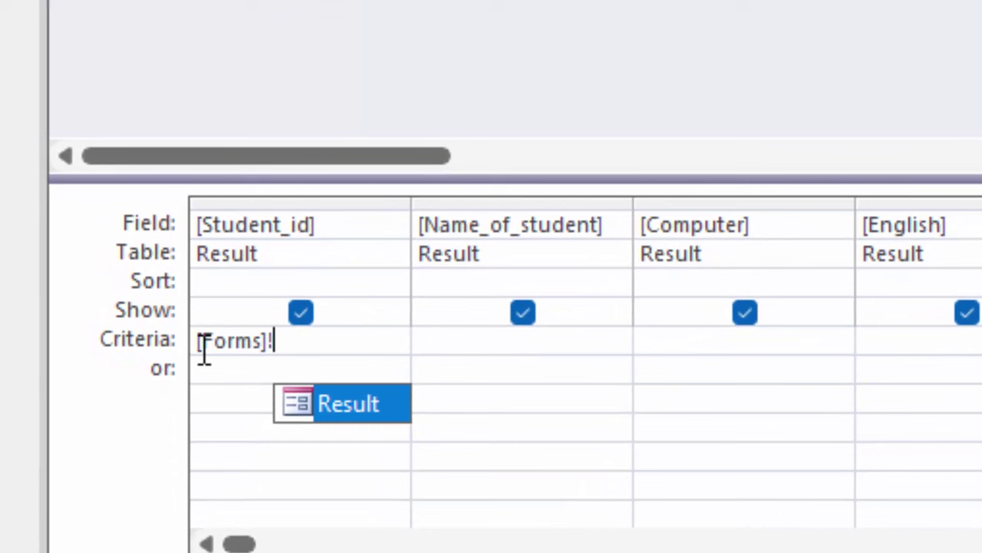
key(Tab)
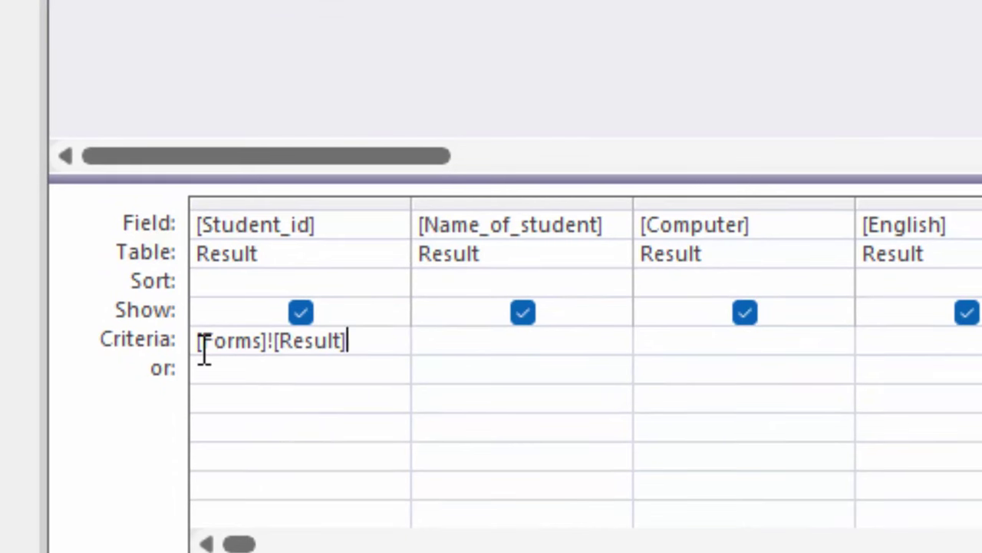
text(![S)
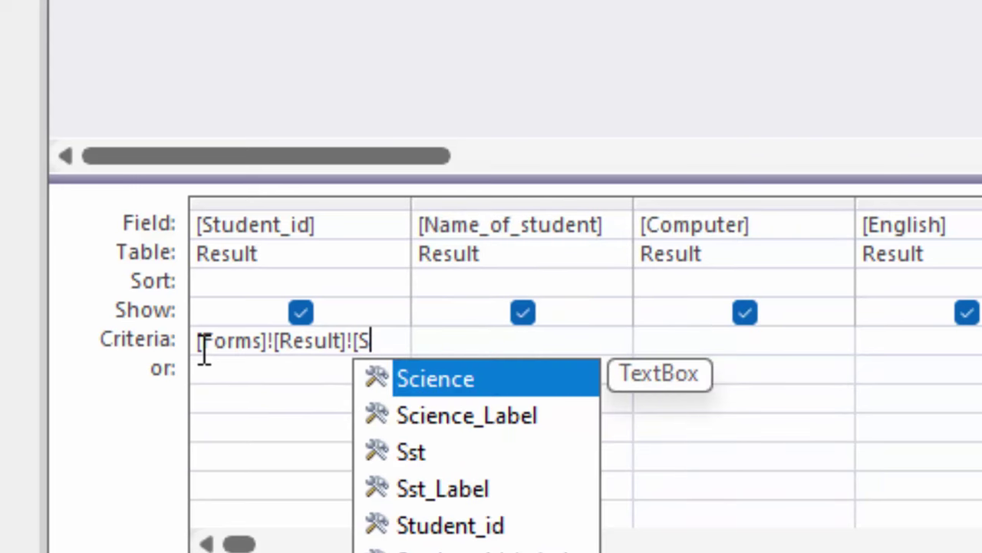
text(t)
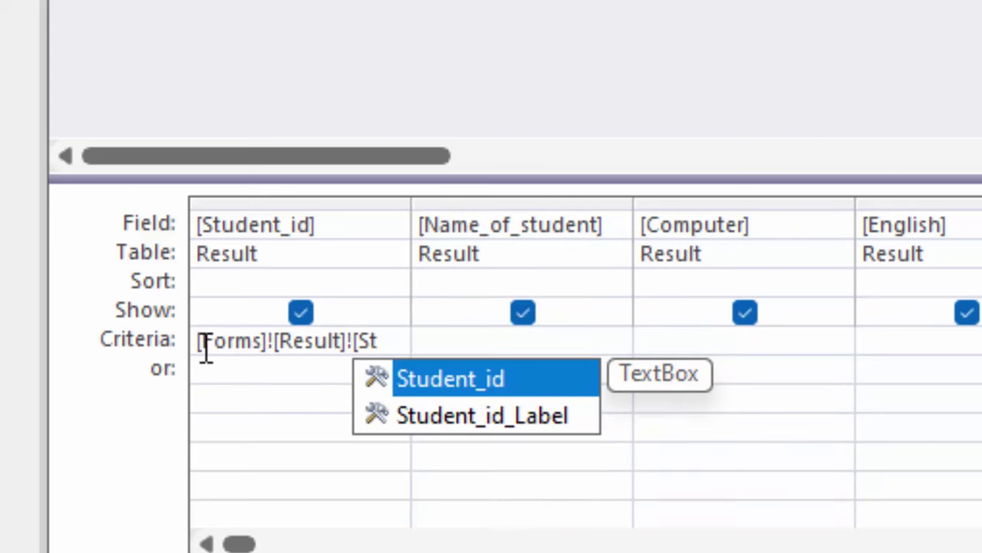
double_click(479, 380)
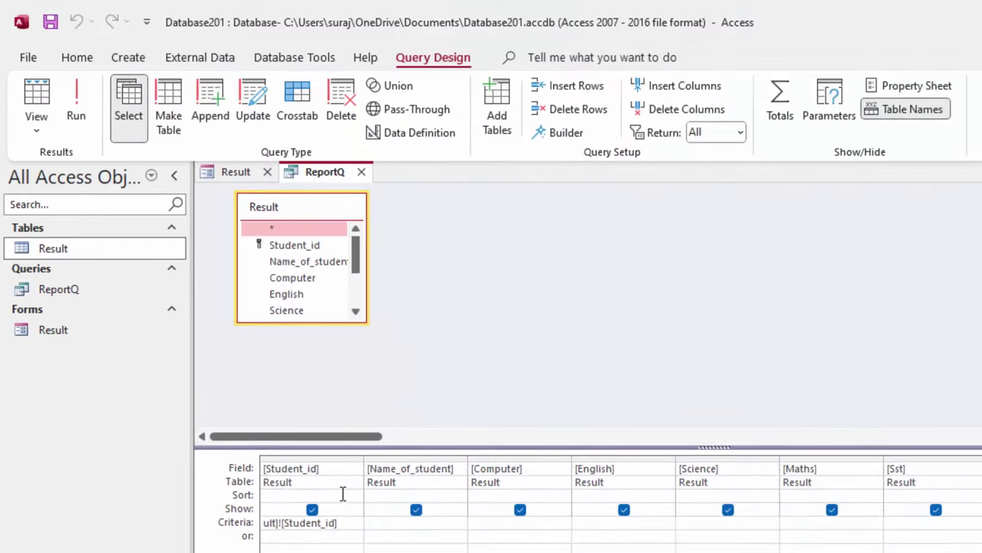
click(50, 21)
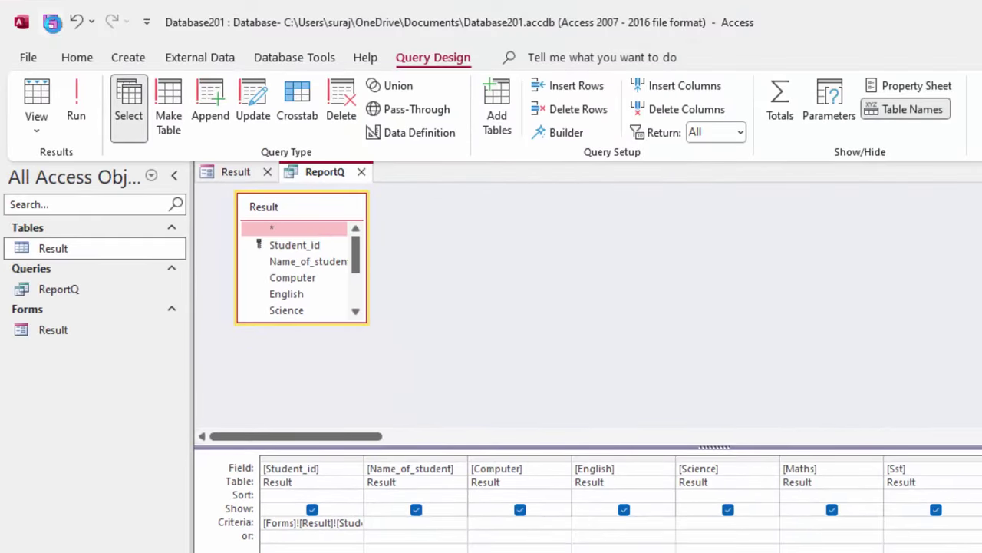
click(361, 172)
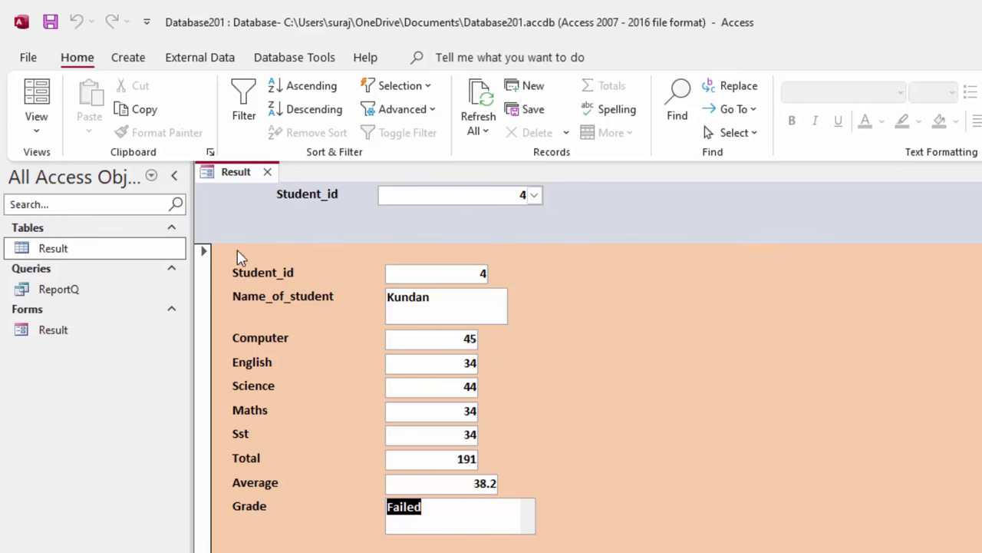
Step: Switch the ribbon to the Create tab to show the object-creation commands
click(128, 58)
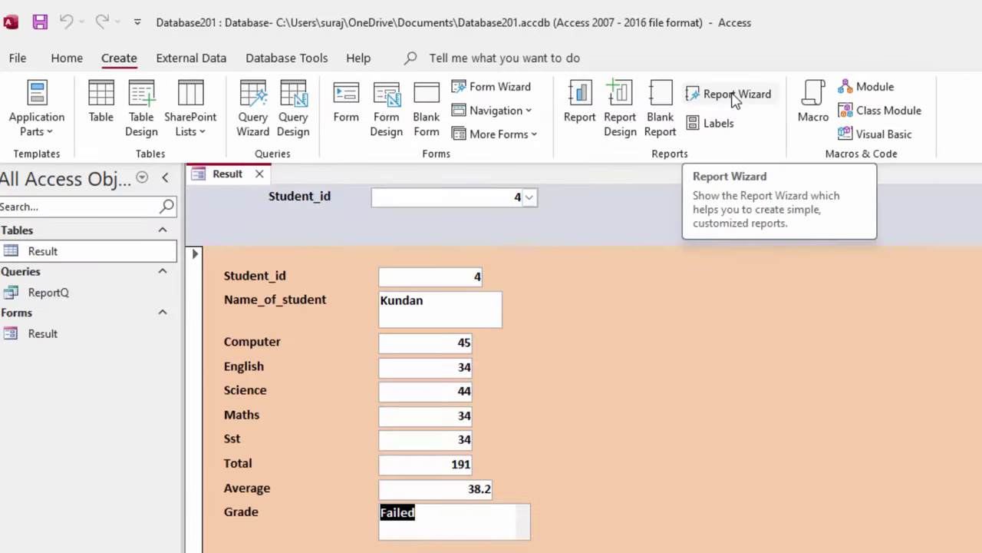
Step: Start the Report Wizard on the ReportQ query with all its fields, grouped by Student_id
click(735, 95)
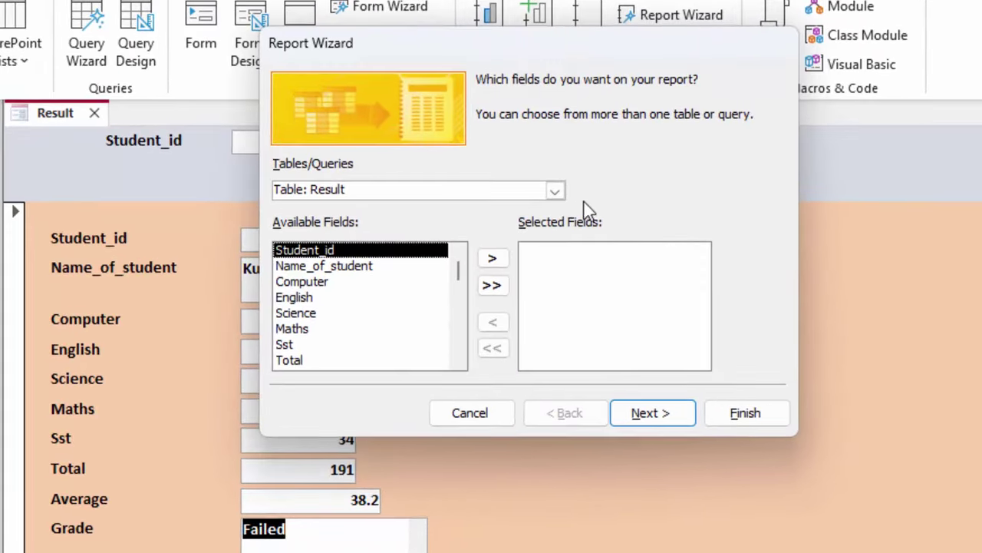
click(554, 190)
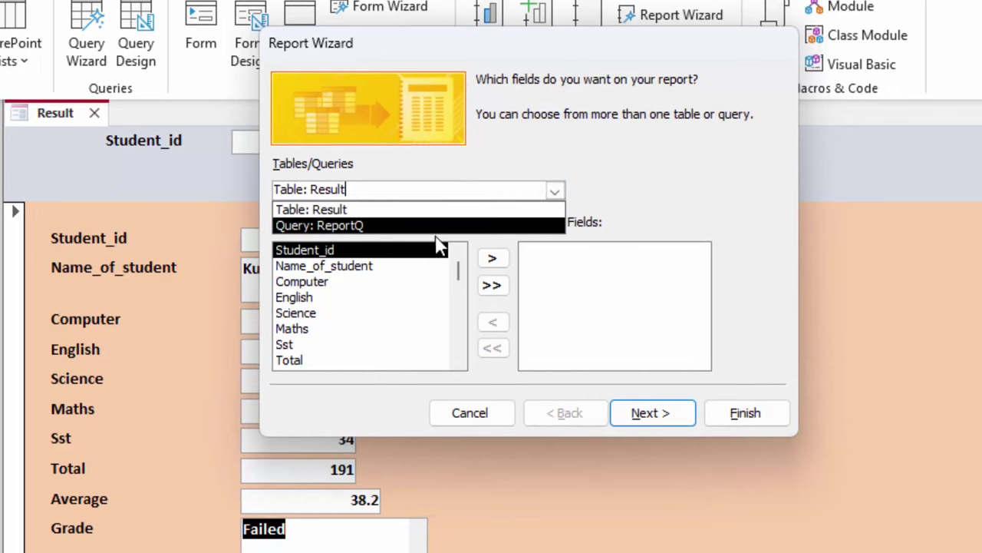
click(443, 225)
click(492, 286)
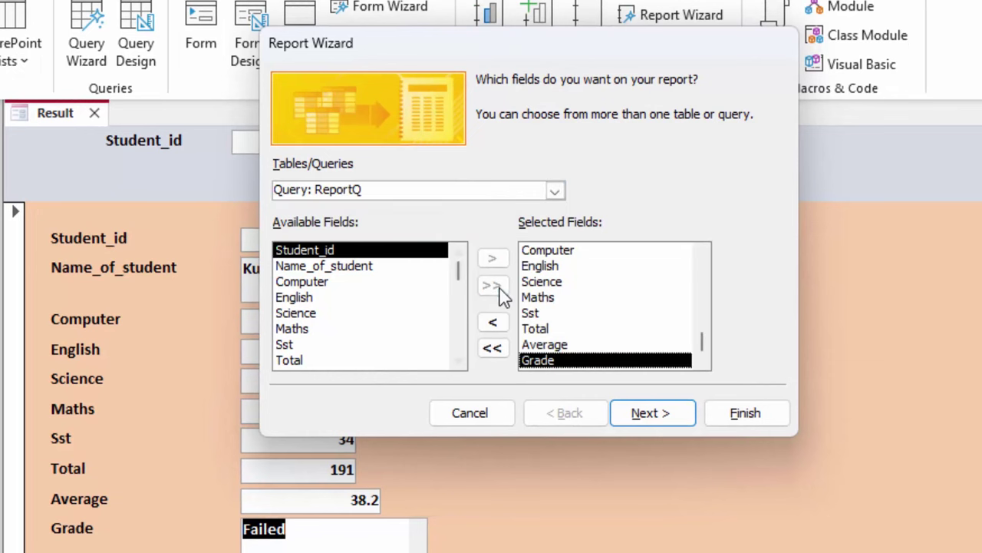
click(652, 413)
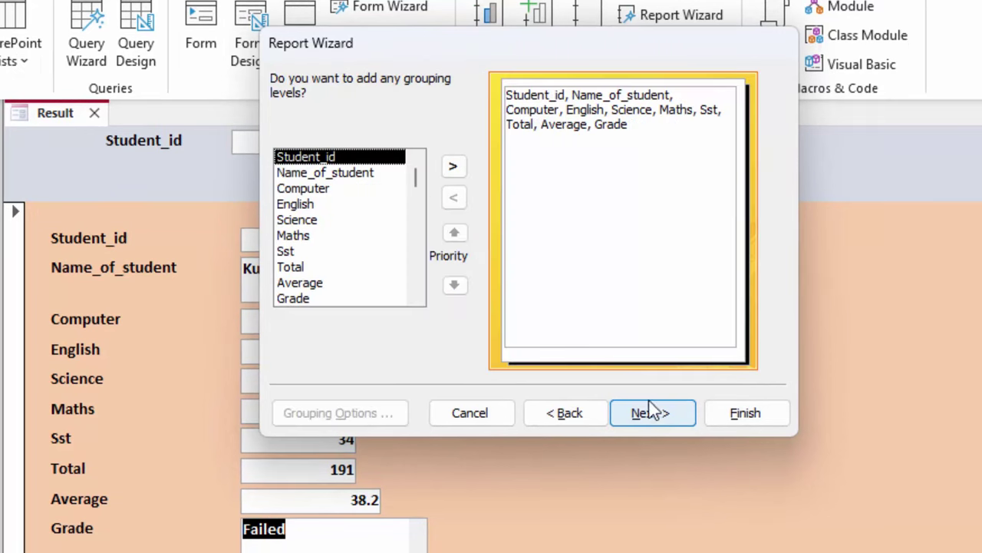
click(454, 169)
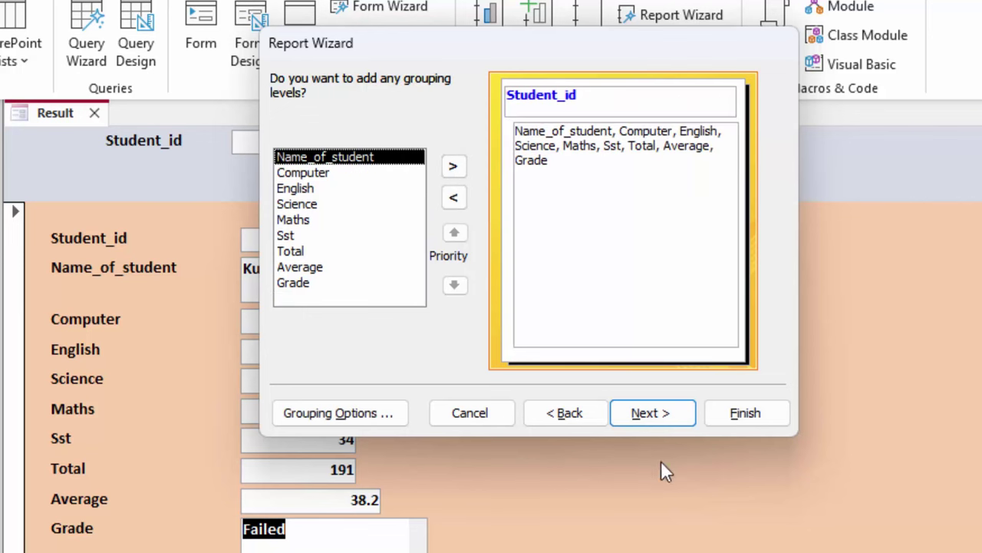
Step: Skip sorting, choose Block layout, and finish with the report opening in Design view
click(674, 415)
click(653, 413)
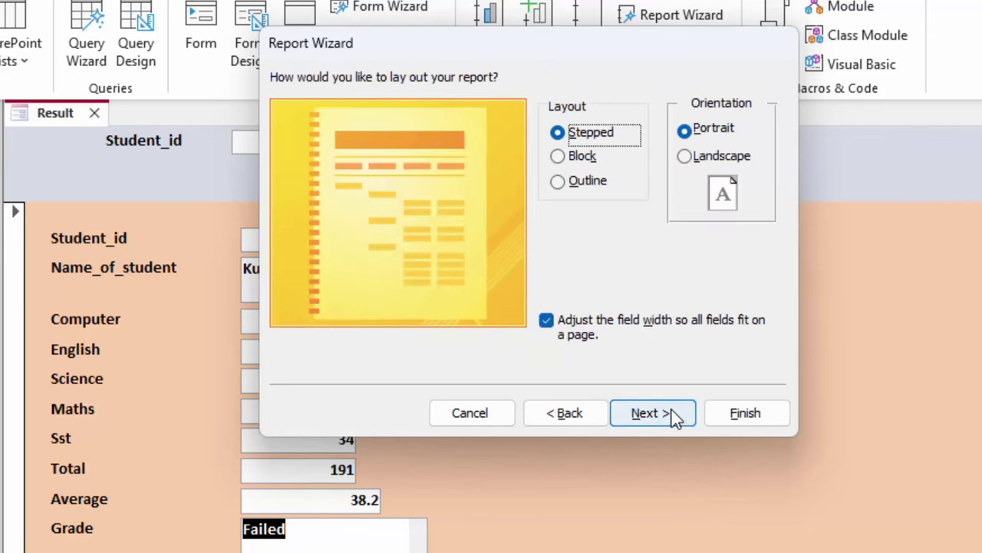
click(585, 158)
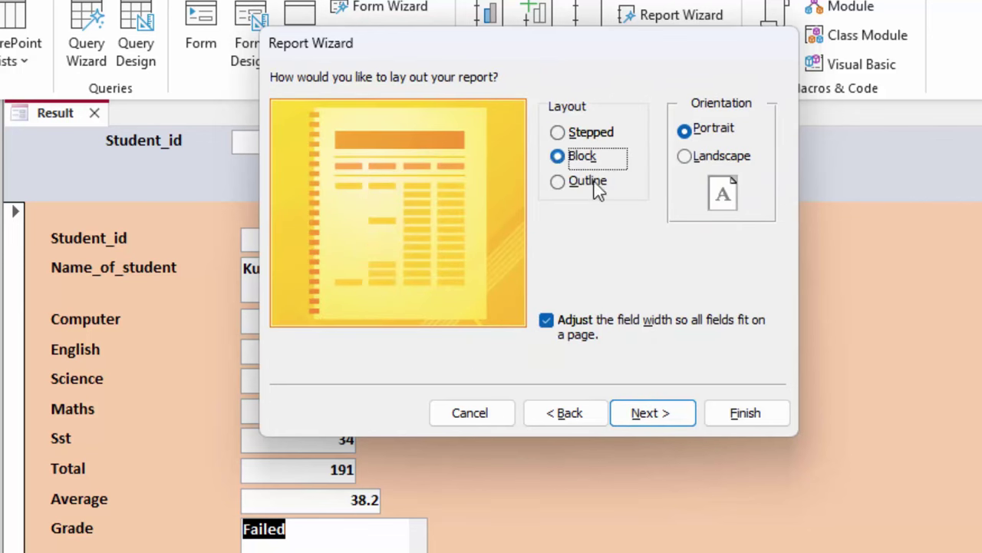
click(671, 410)
click(591, 298)
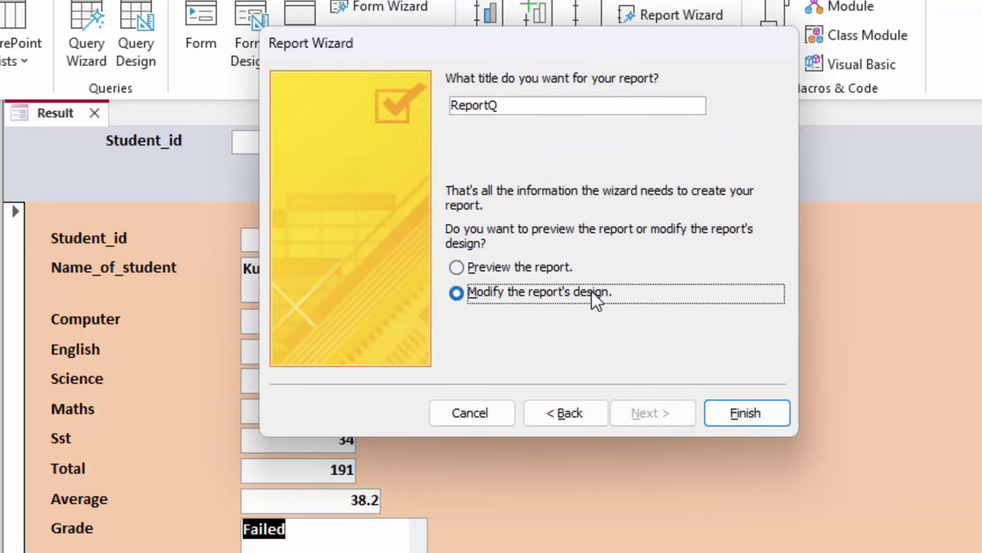
click(747, 418)
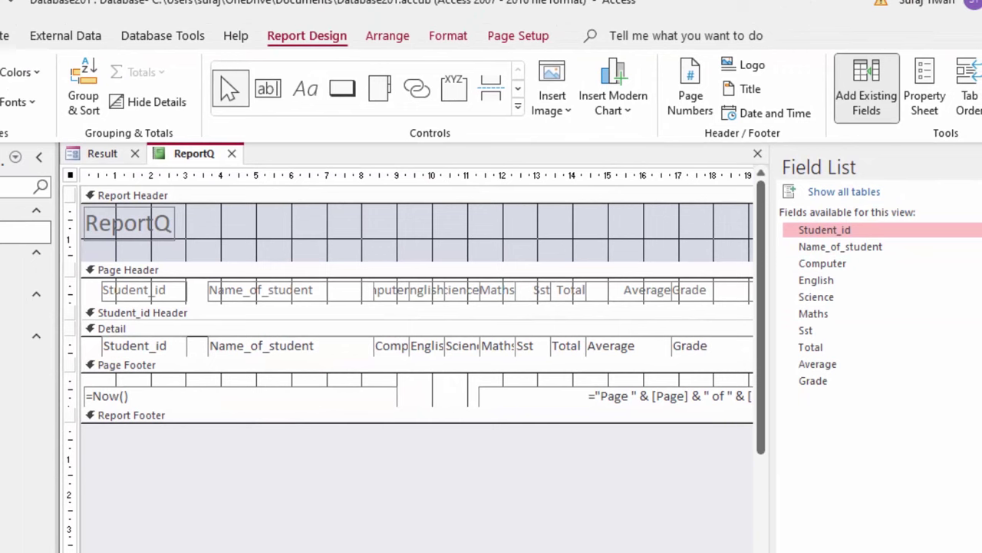
Step: Close the Field List, delete the ReportQ title label and collapse the Report Header
click(866, 88)
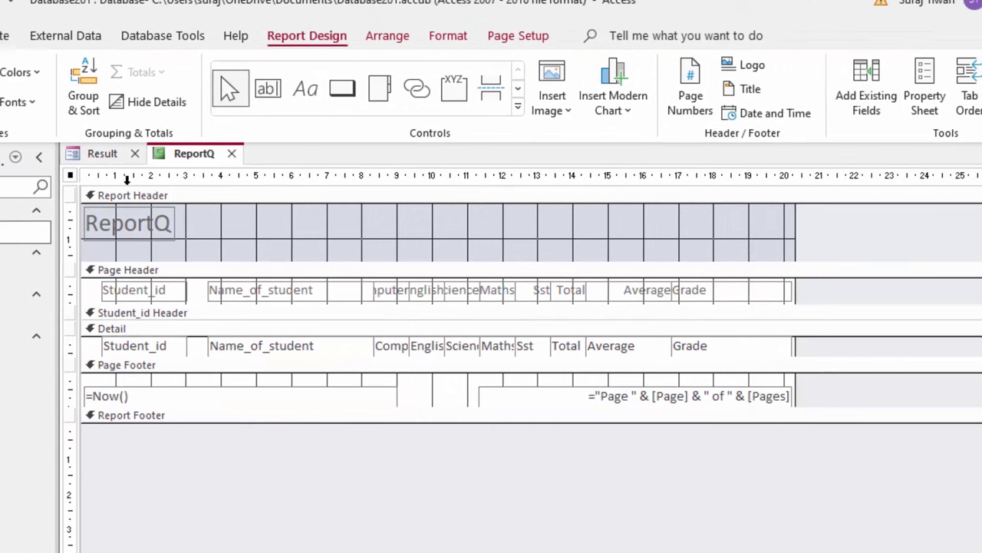
click(173, 223)
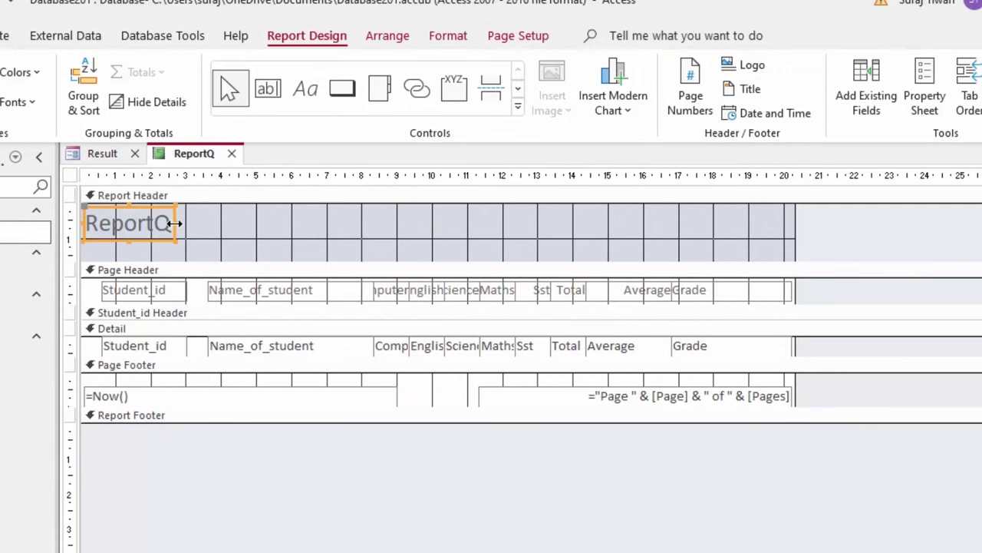
key(Delete)
click(281, 256)
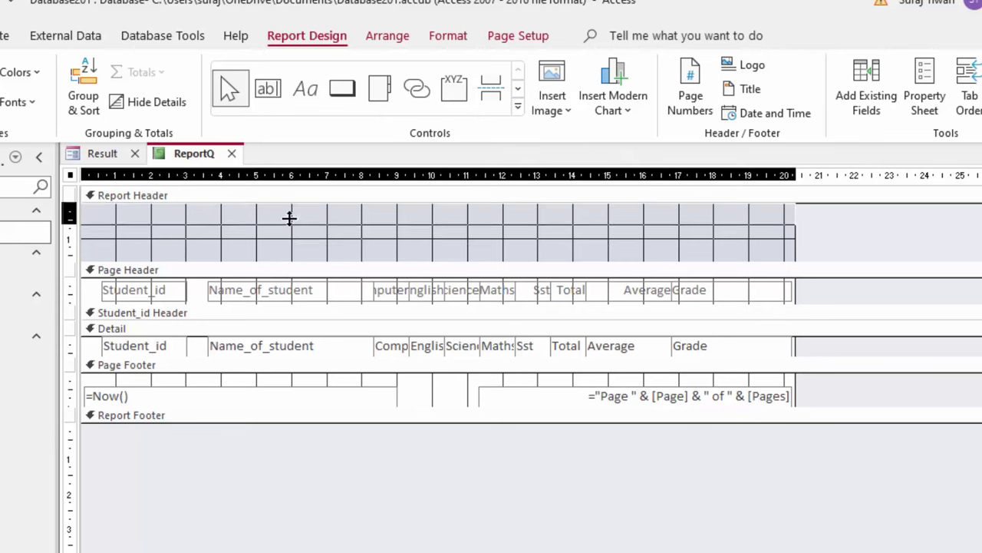
drag(290, 218, 289, 213)
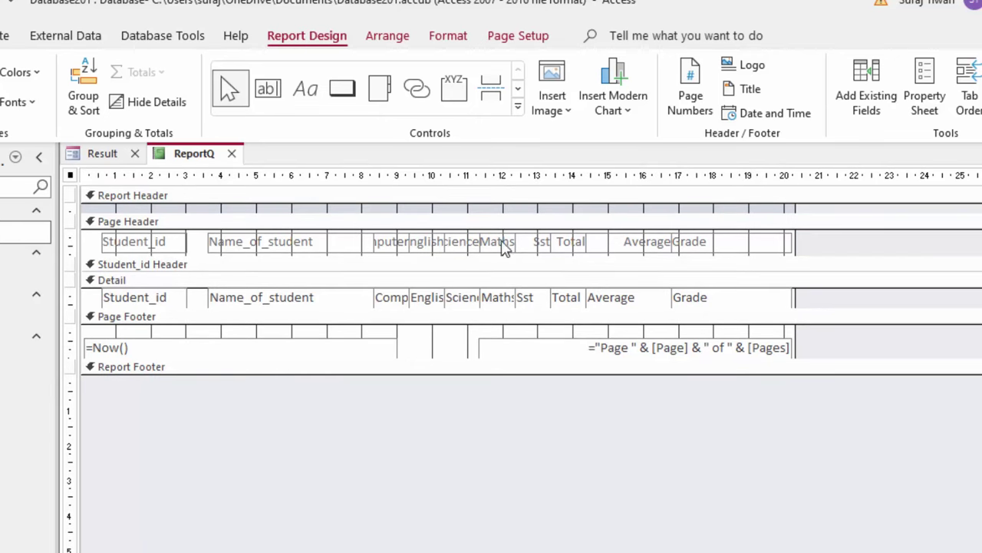
Step: Narrow the Name_of_student heading and the Grade heading from its left side
click(271, 249)
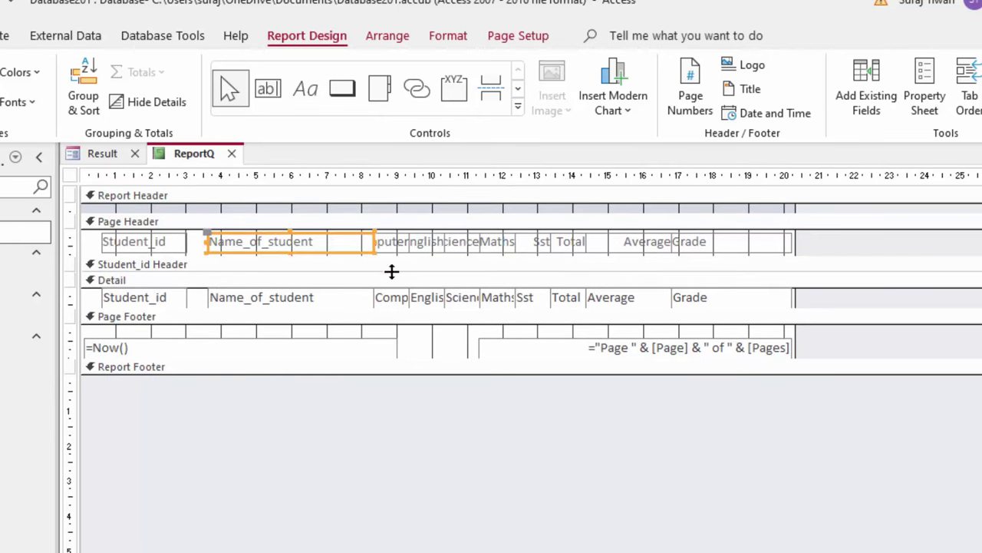
mouse_move(374, 241)
mouse_down()
mouse_move(331, 241)
mouse_move(345, 244)
mouse_move(336, 250)
mouse_up()
click(386, 248)
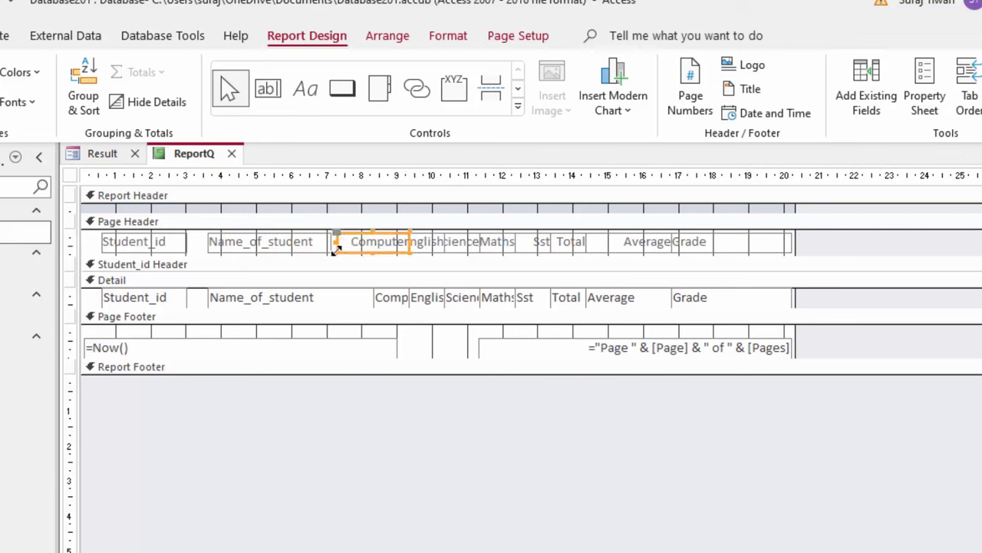
click(453, 245)
click(417, 246)
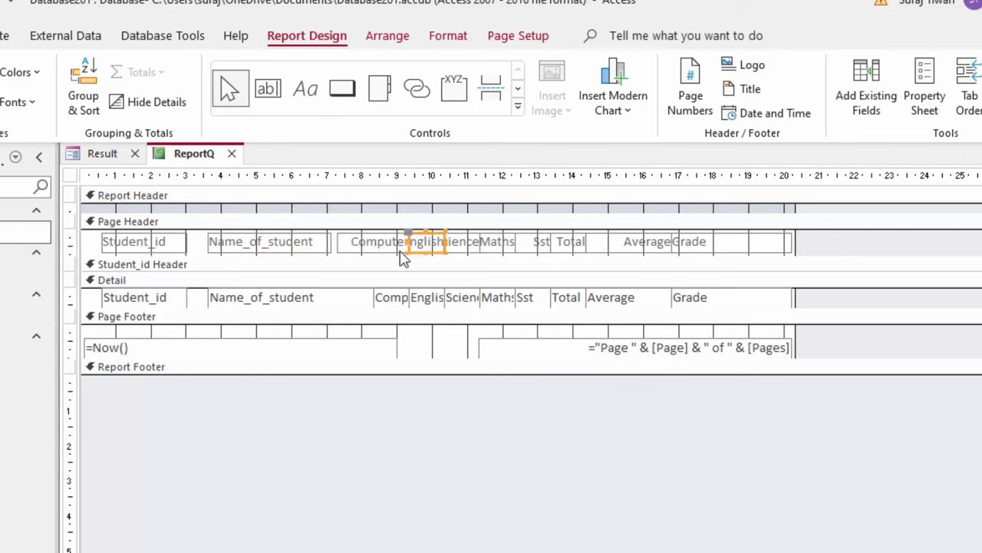
click(731, 248)
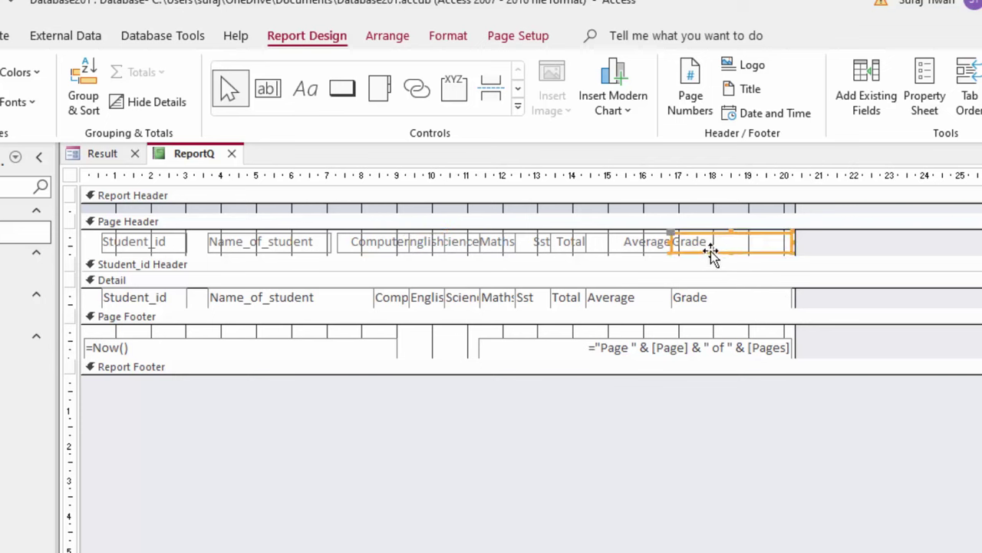
drag(672, 240, 701, 241)
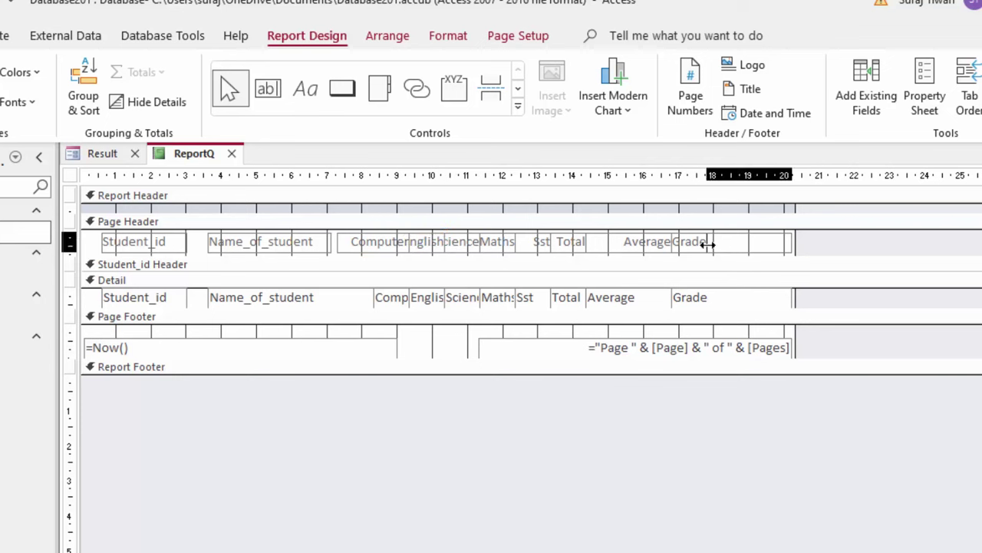
Step: Resize the Average and Total headings to line up over their columns
click(651, 253)
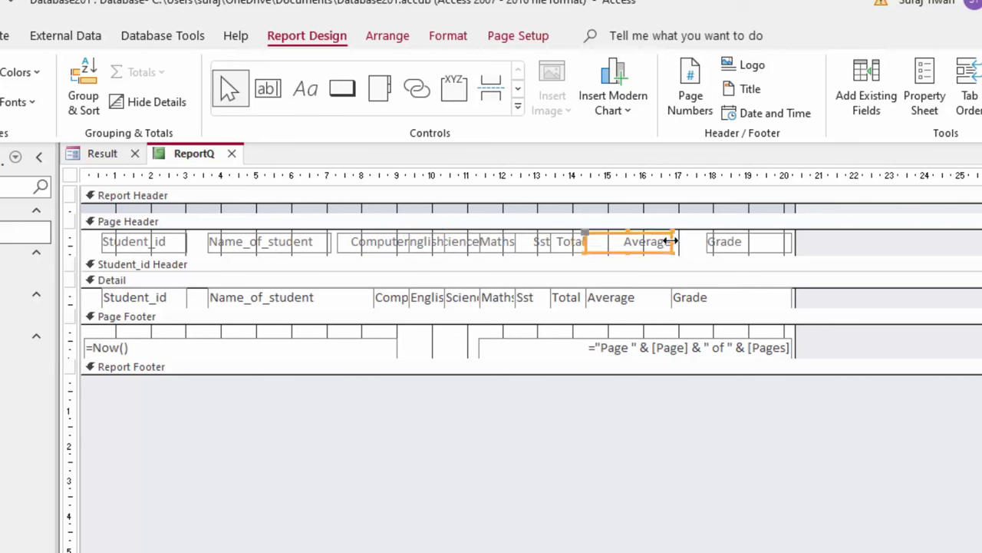
drag(670, 241, 692, 242)
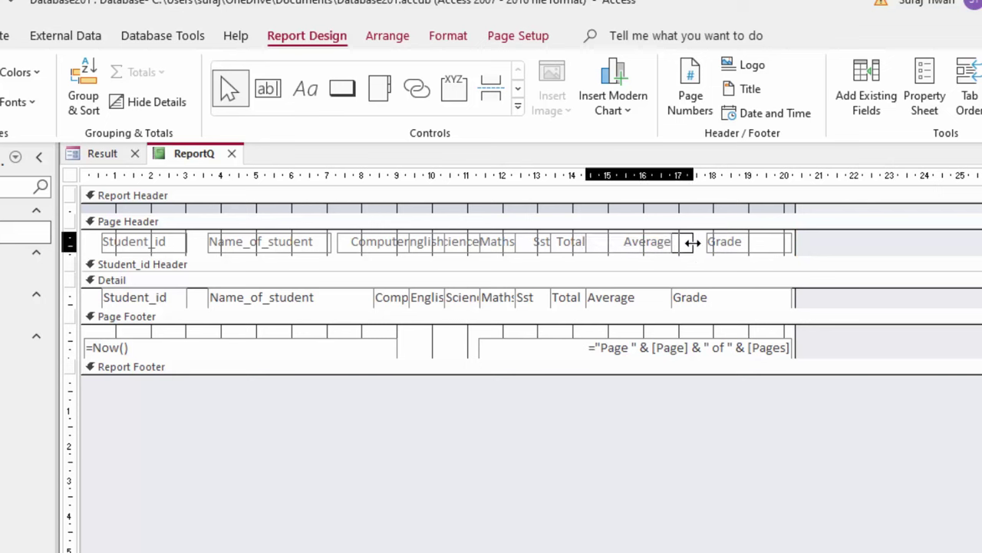
drag(583, 240, 631, 243)
click(573, 246)
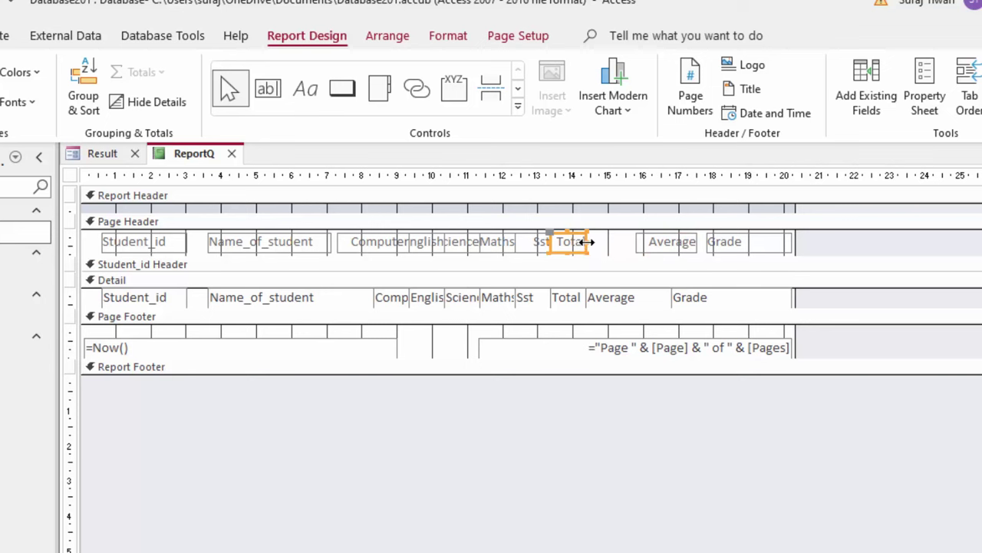
drag(586, 242, 635, 242)
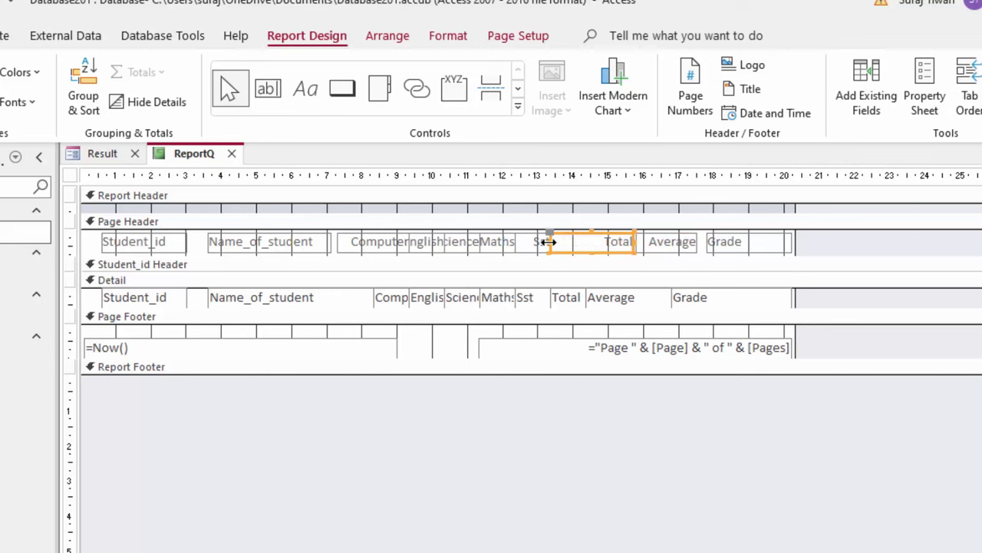
drag(548, 244, 596, 247)
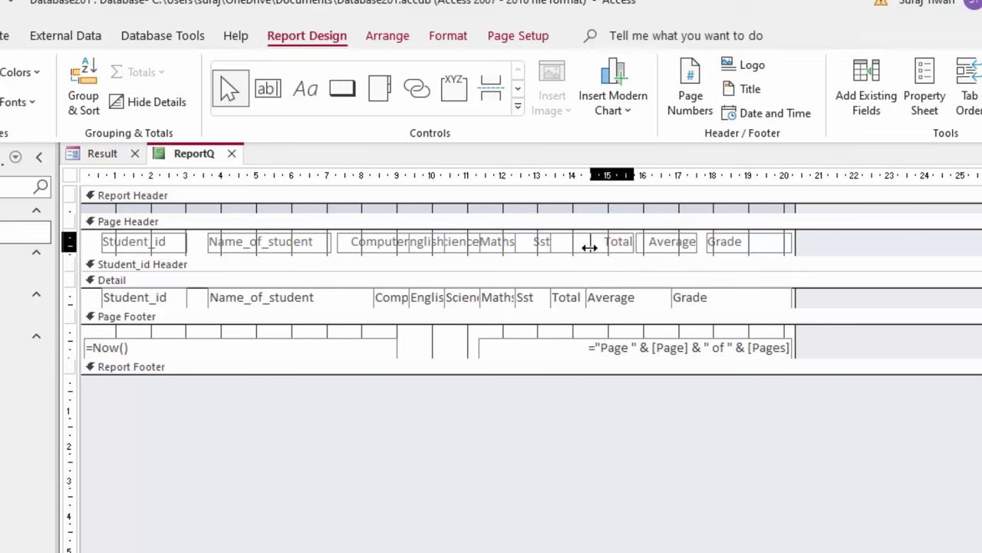
Step: Resize the Sst and Maths headings to line up over their columns
click(543, 243)
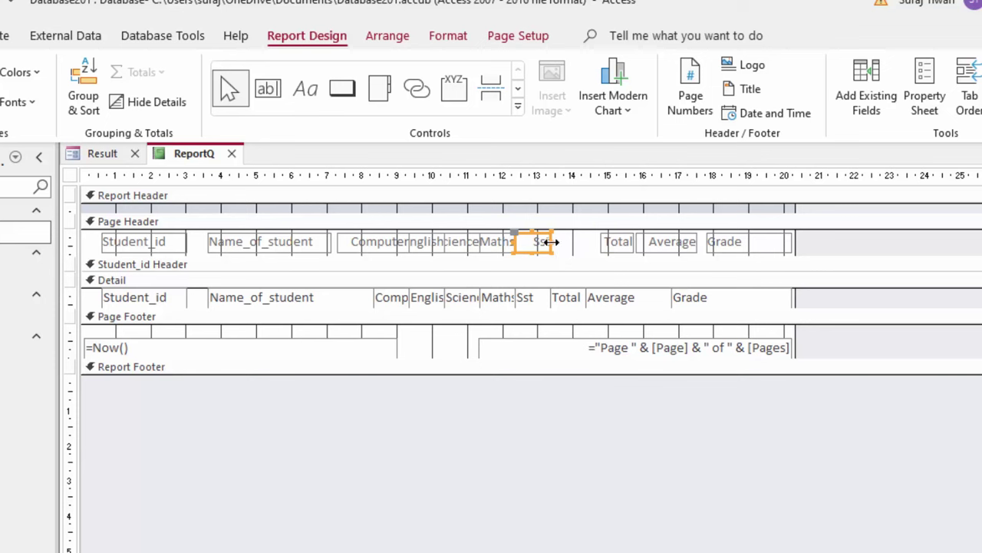
drag(552, 241, 595, 243)
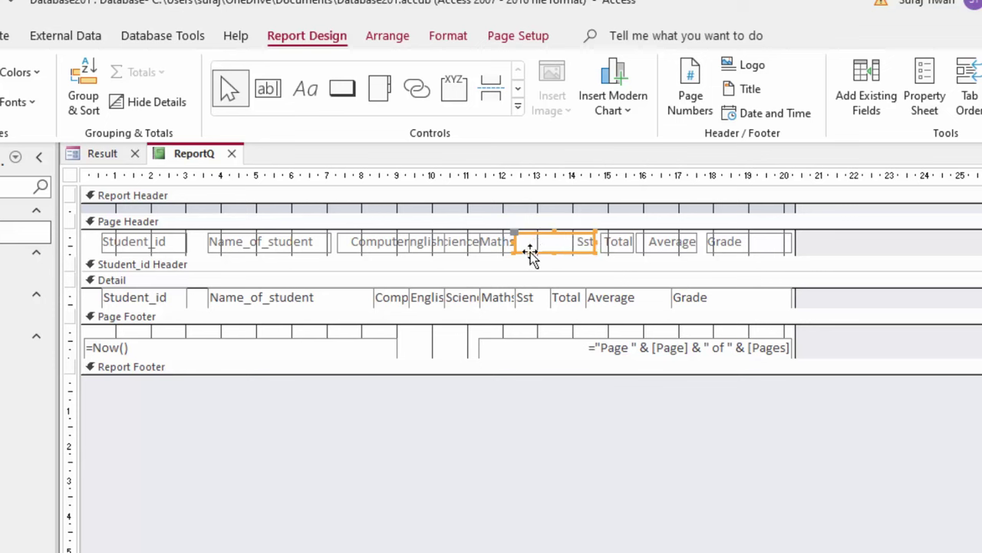
drag(512, 242, 566, 242)
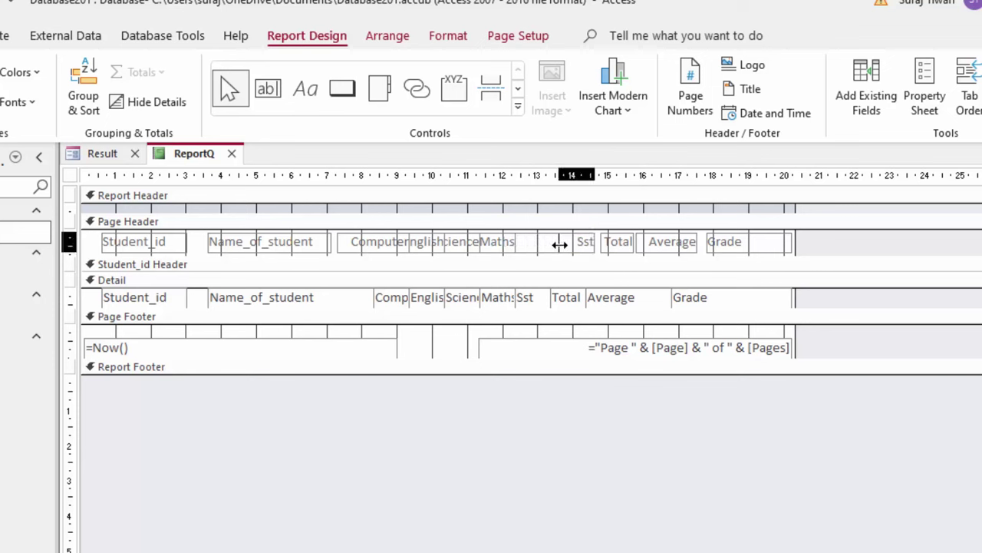
click(498, 247)
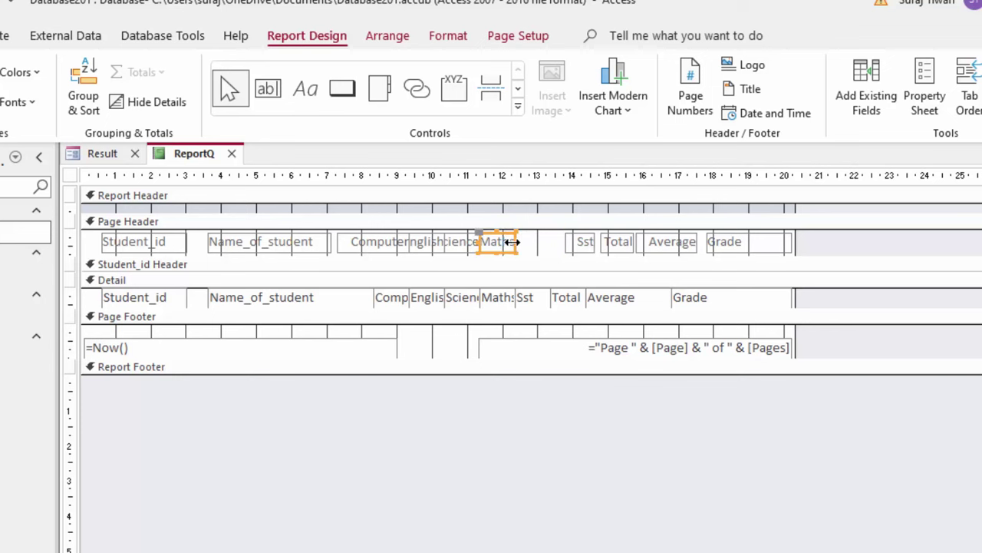
drag(512, 241, 561, 243)
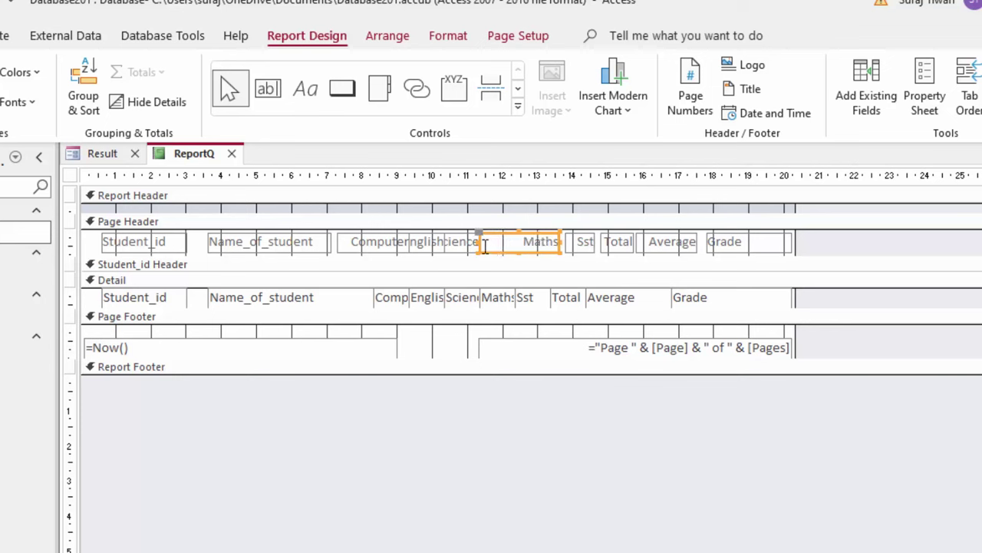
drag(484, 244, 519, 243)
Step: Adjust the Science, English, Computer and Name_of_student heading widths to fit their columns
click(453, 246)
drag(449, 241, 470, 245)
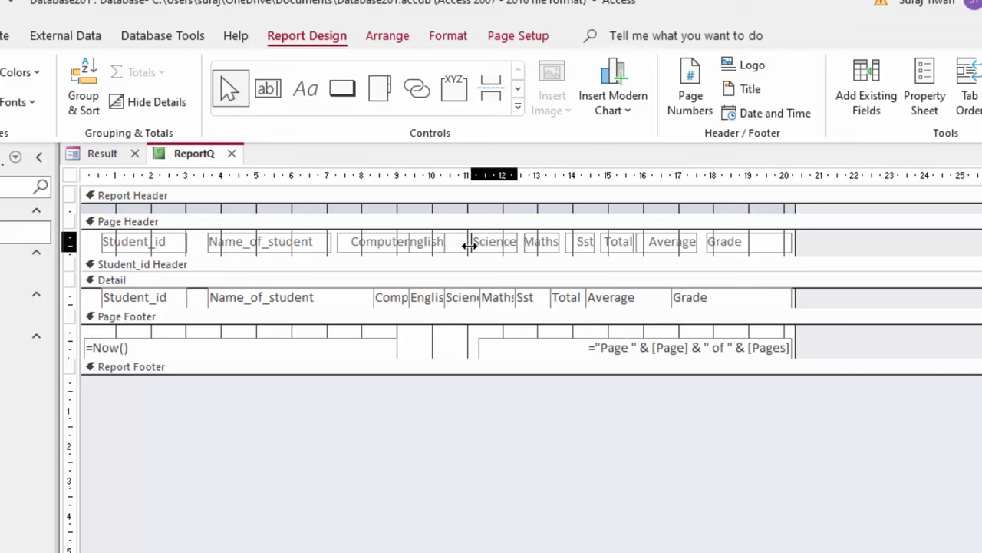
click(440, 246)
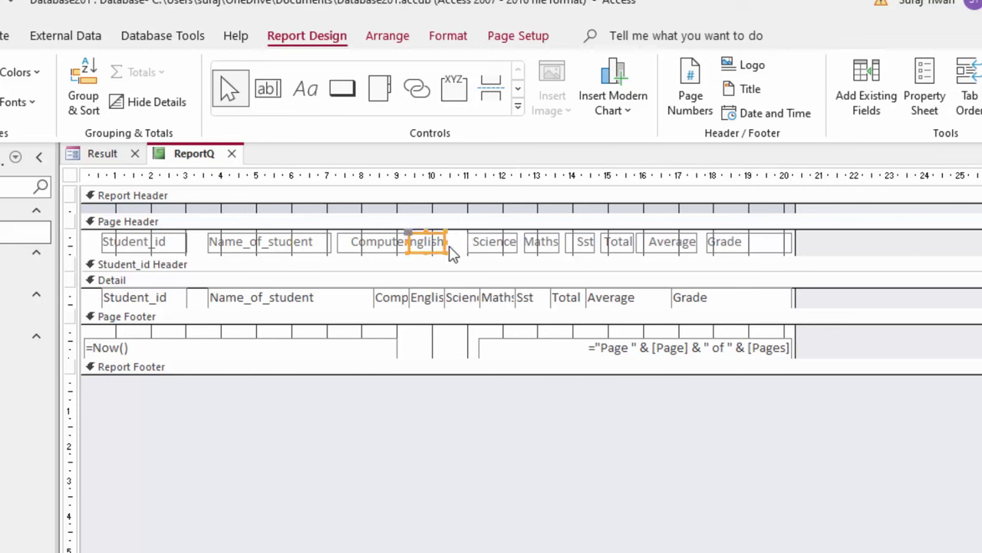
drag(445, 241, 461, 243)
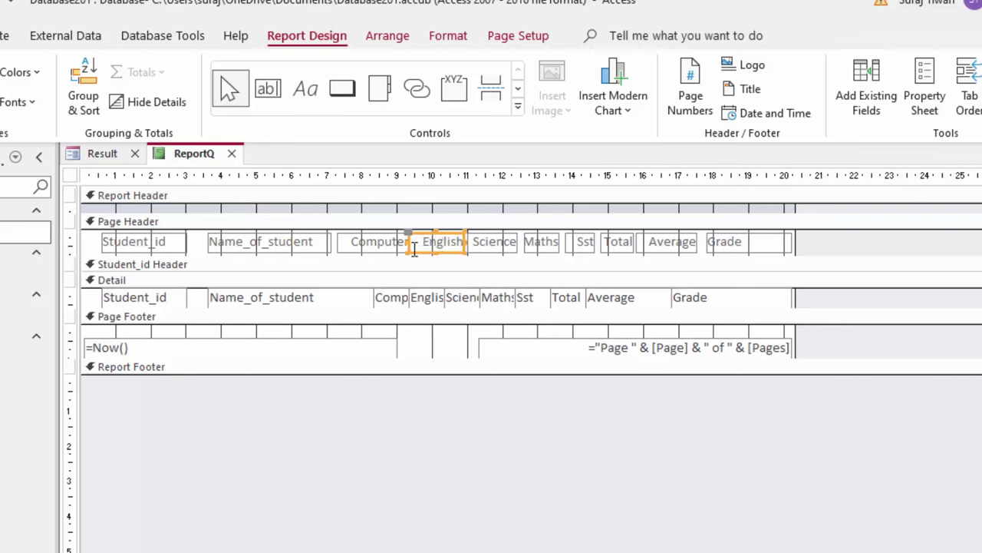
click(372, 247)
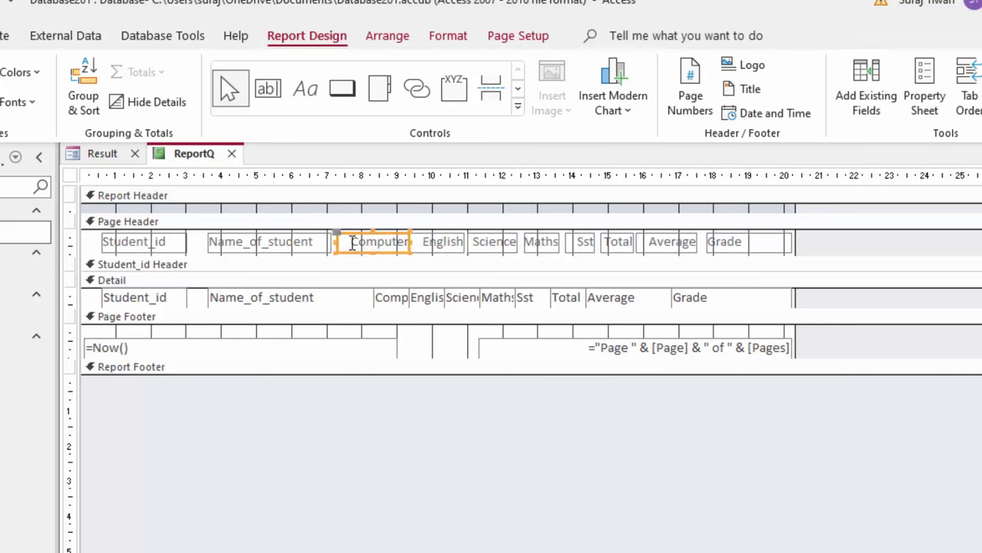
drag(406, 250, 401, 252)
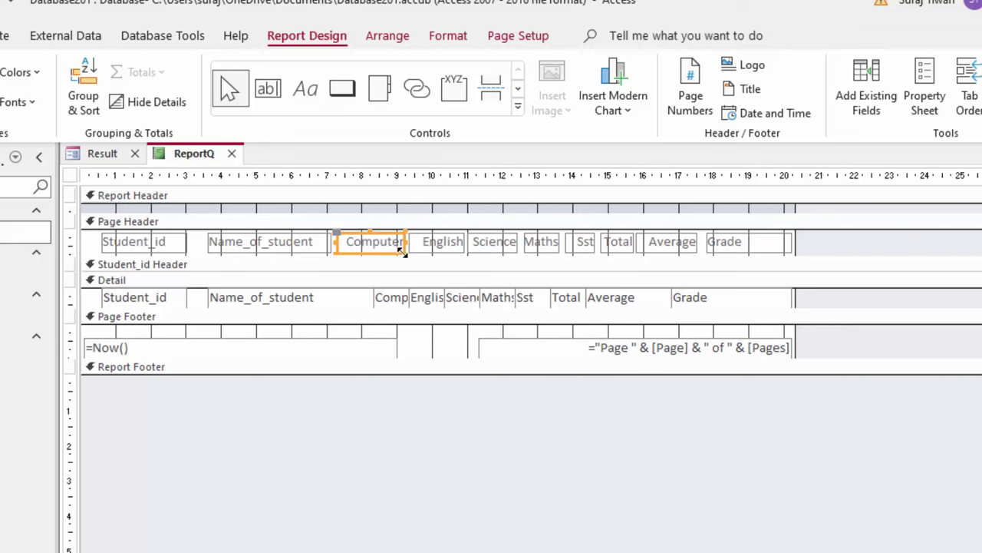
click(315, 245)
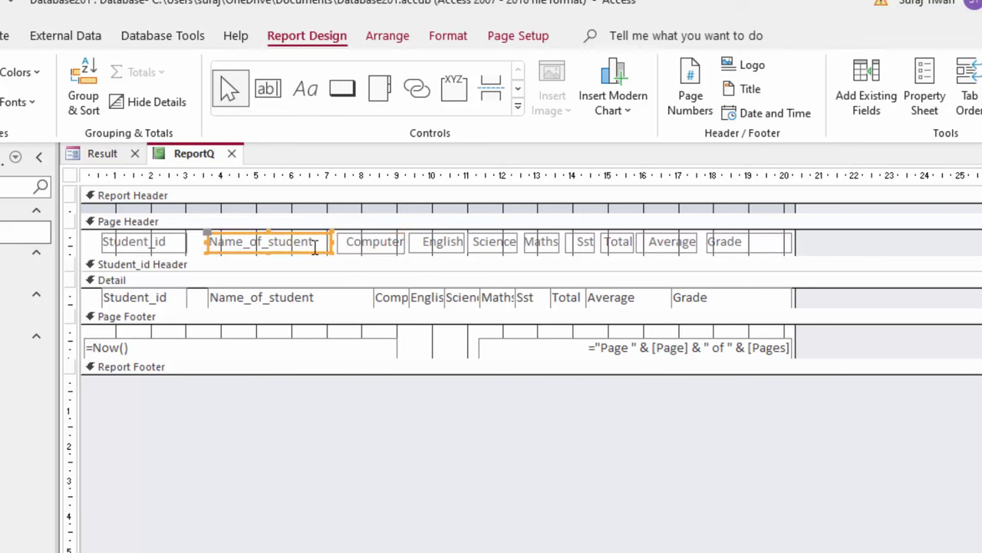
drag(330, 242, 321, 245)
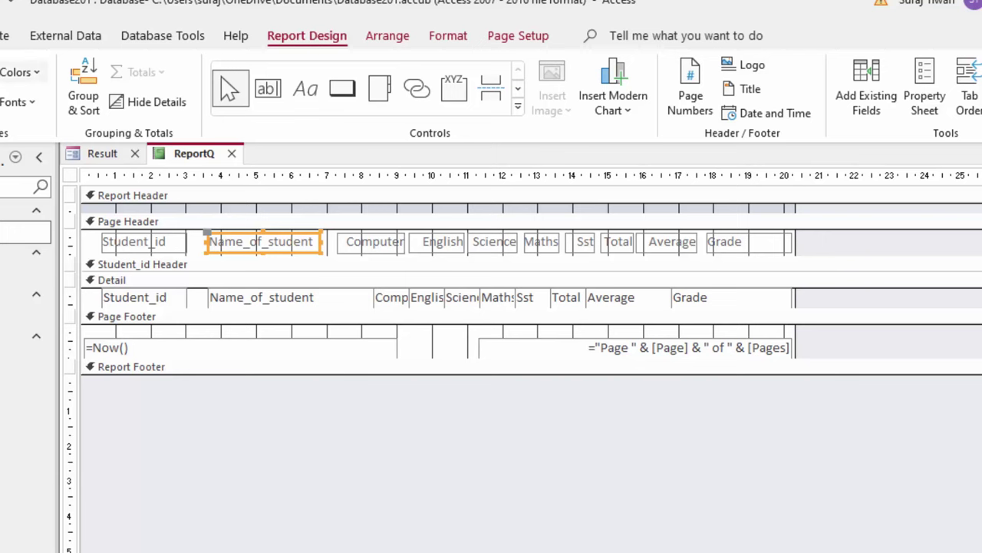
Step: Preview the report with its data, then go back to Design view
key(F5)
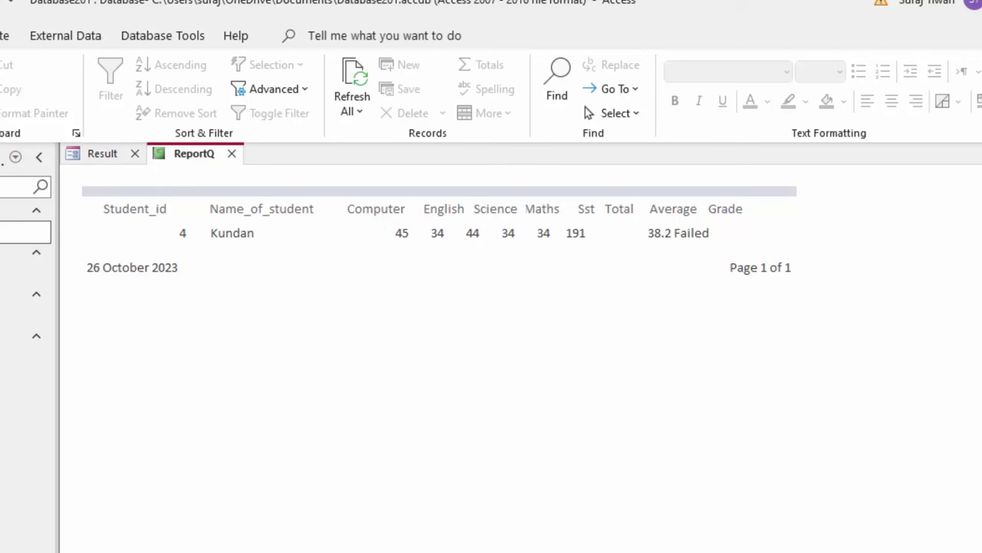
click(9, 88)
click(10, 262)
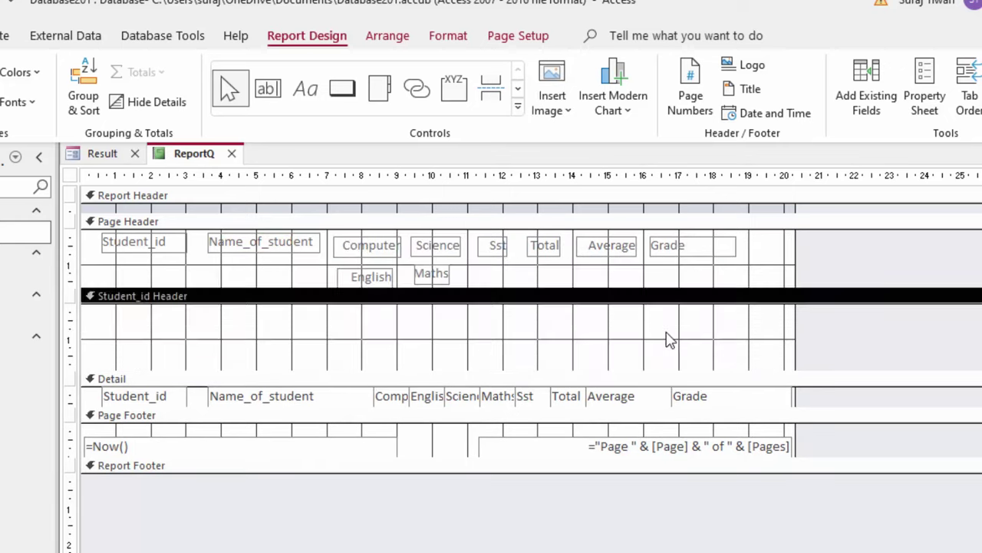
Step: Give all column headings darker bold text with light peach fill, then view the report
drag(69, 234, 69, 286)
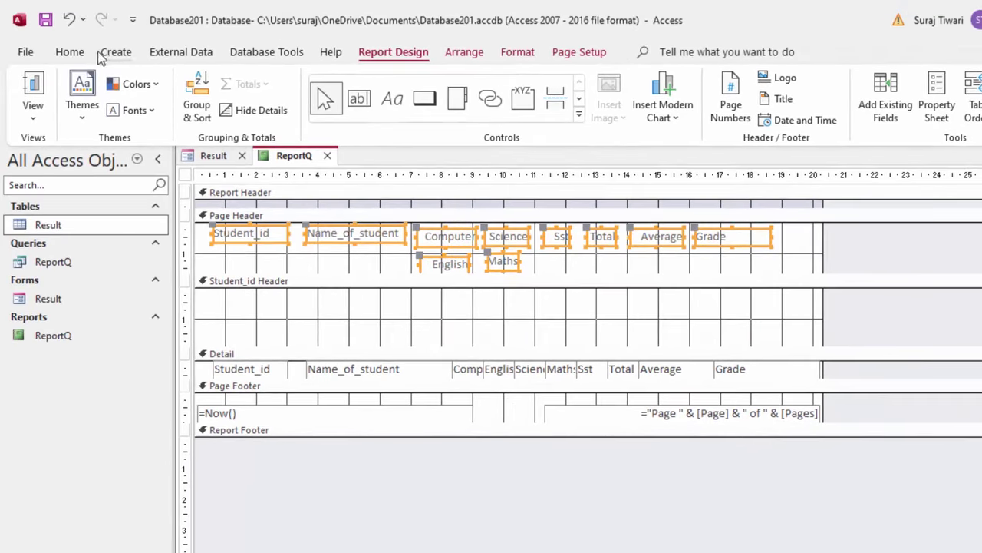
click(71, 52)
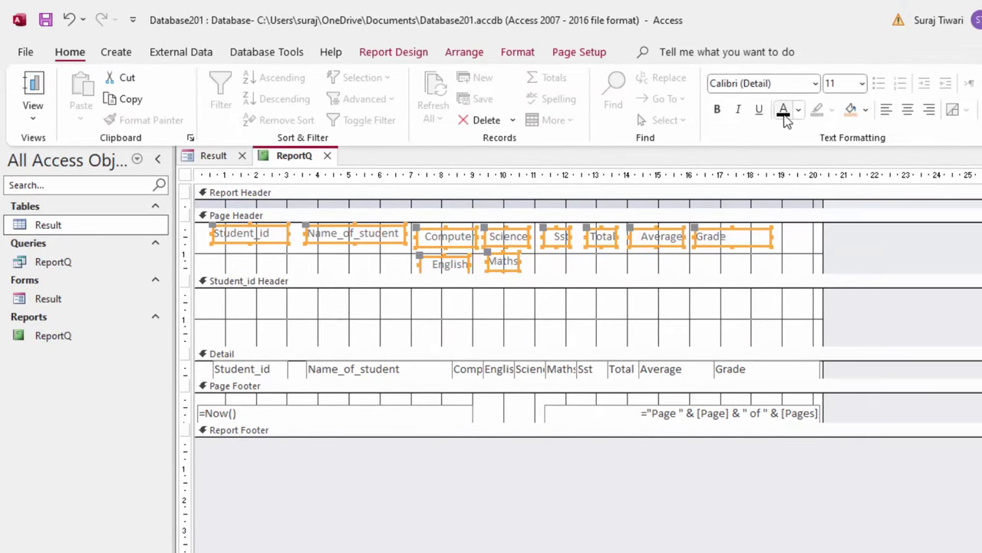
click(784, 115)
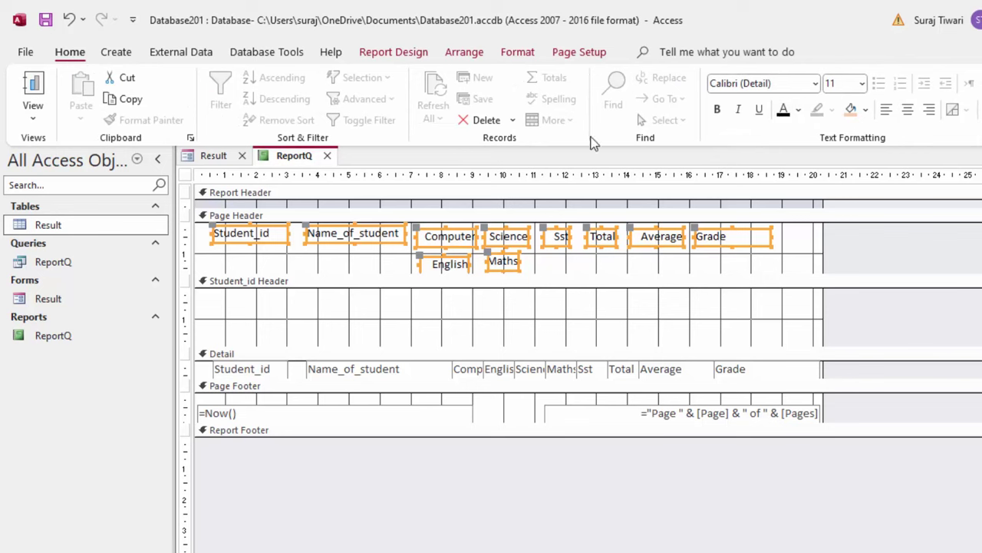
click(715, 109)
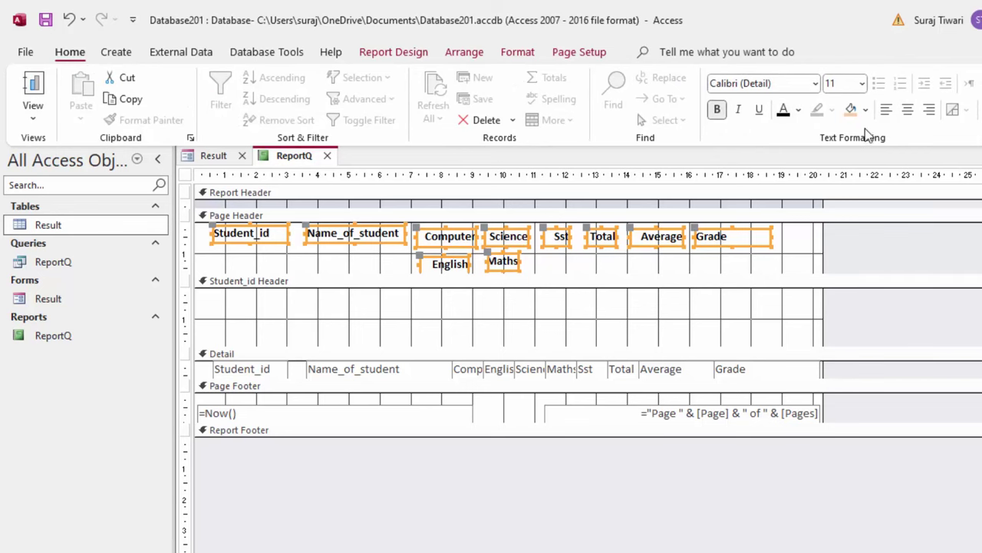
click(866, 109)
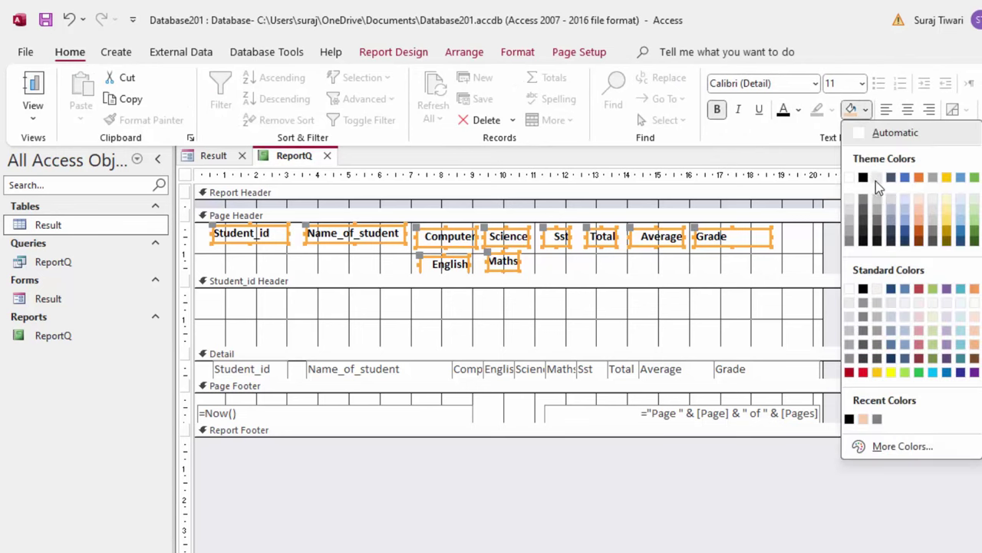
click(918, 201)
click(651, 298)
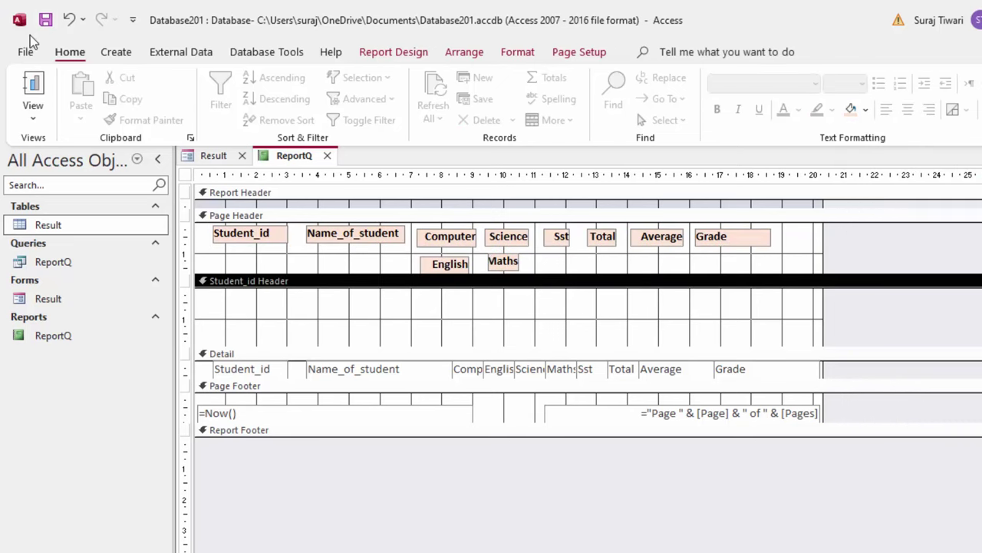
click(36, 81)
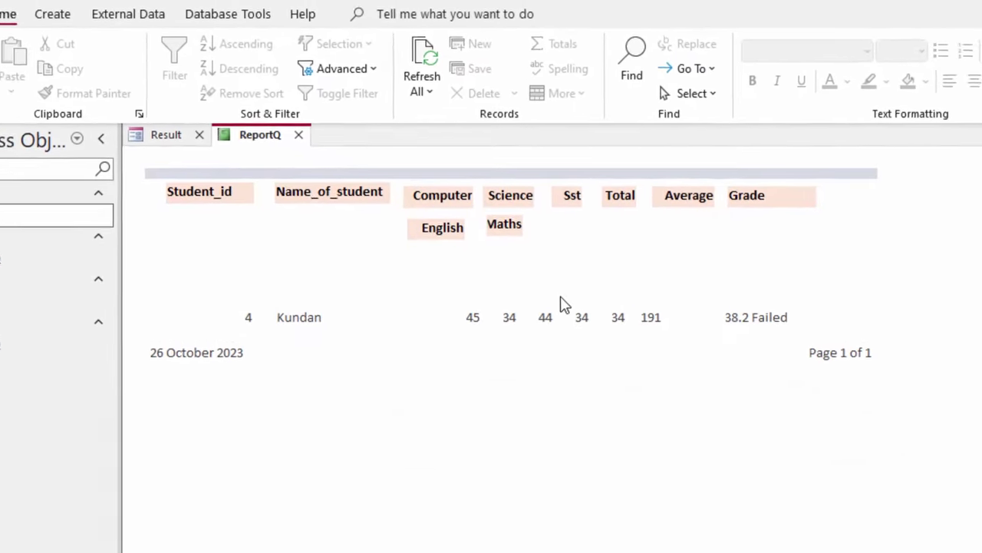